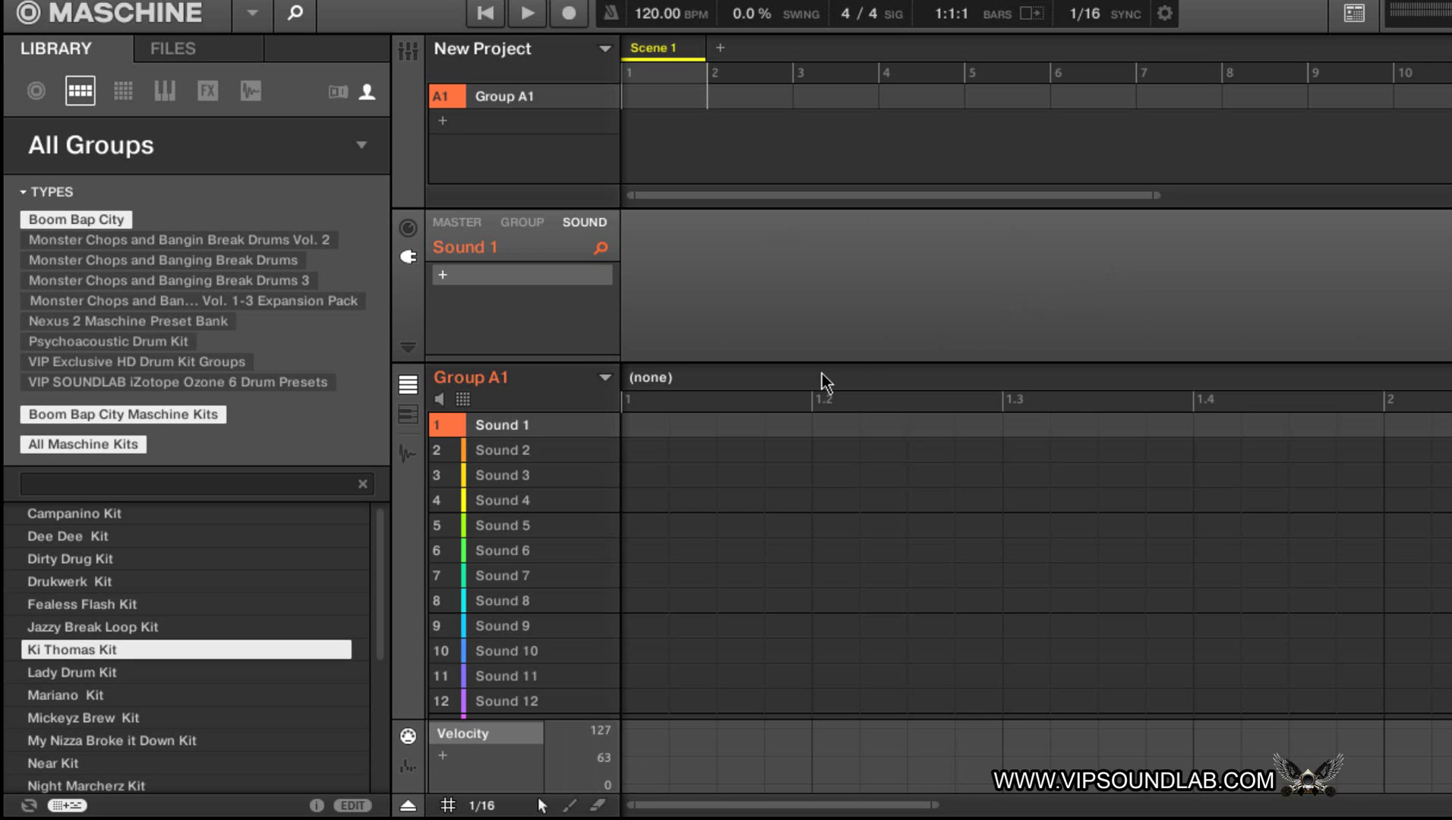
- Load the Ki Thomas Kit group from the Boom Bap City Maschine Kits into the project
mouse_move(554, 439)
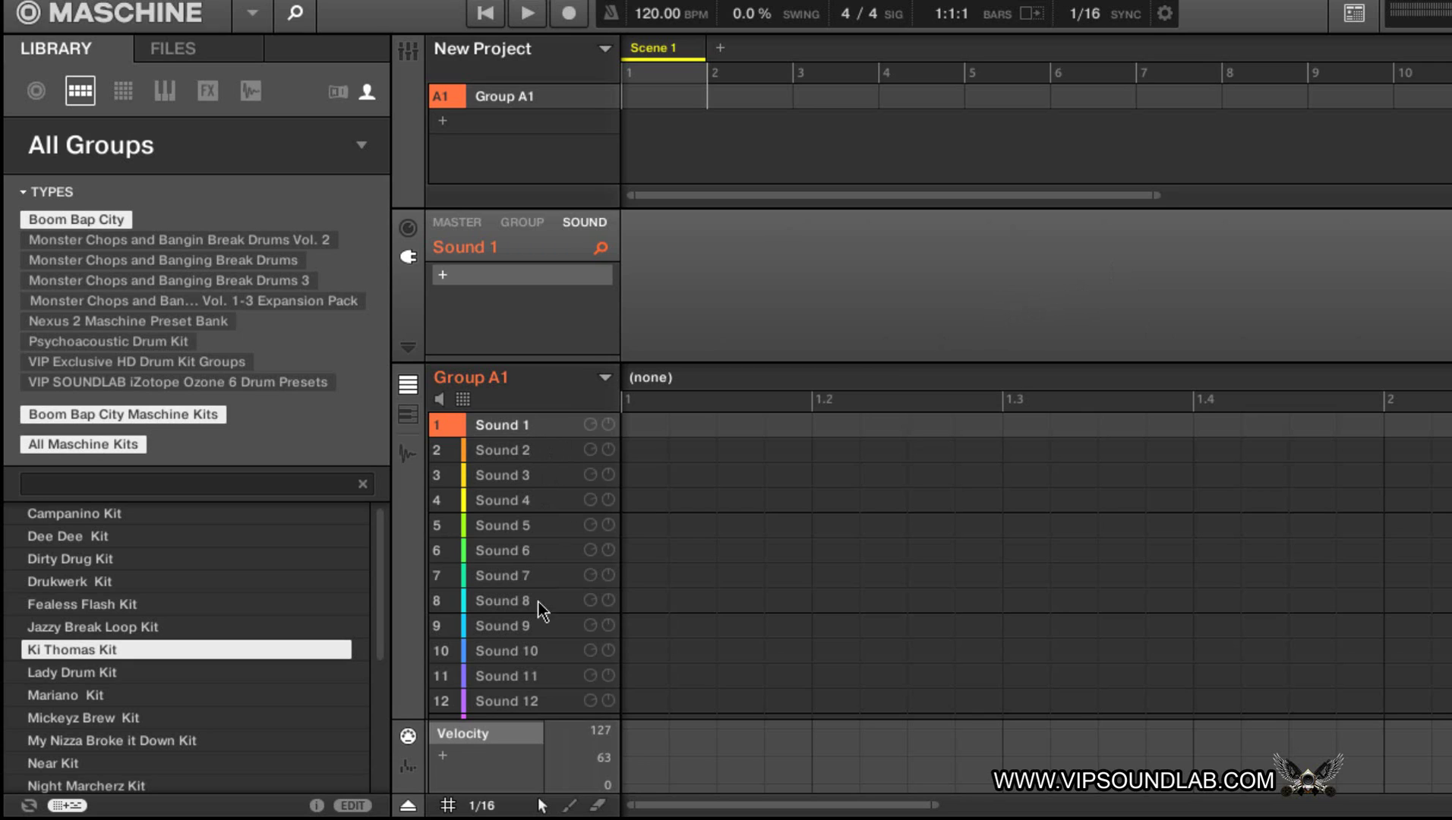
left_click(408, 454)
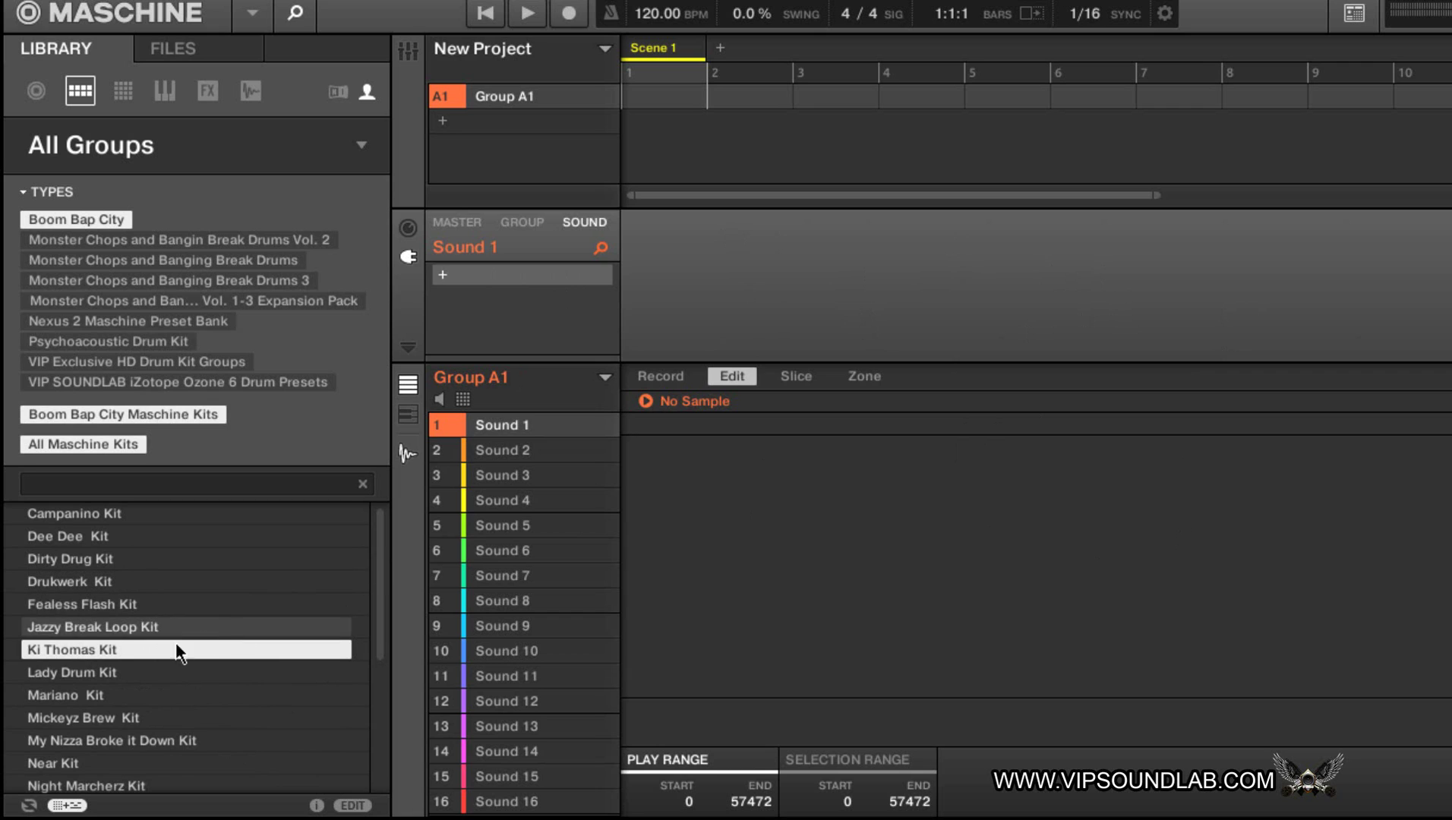
left_click(122, 651)
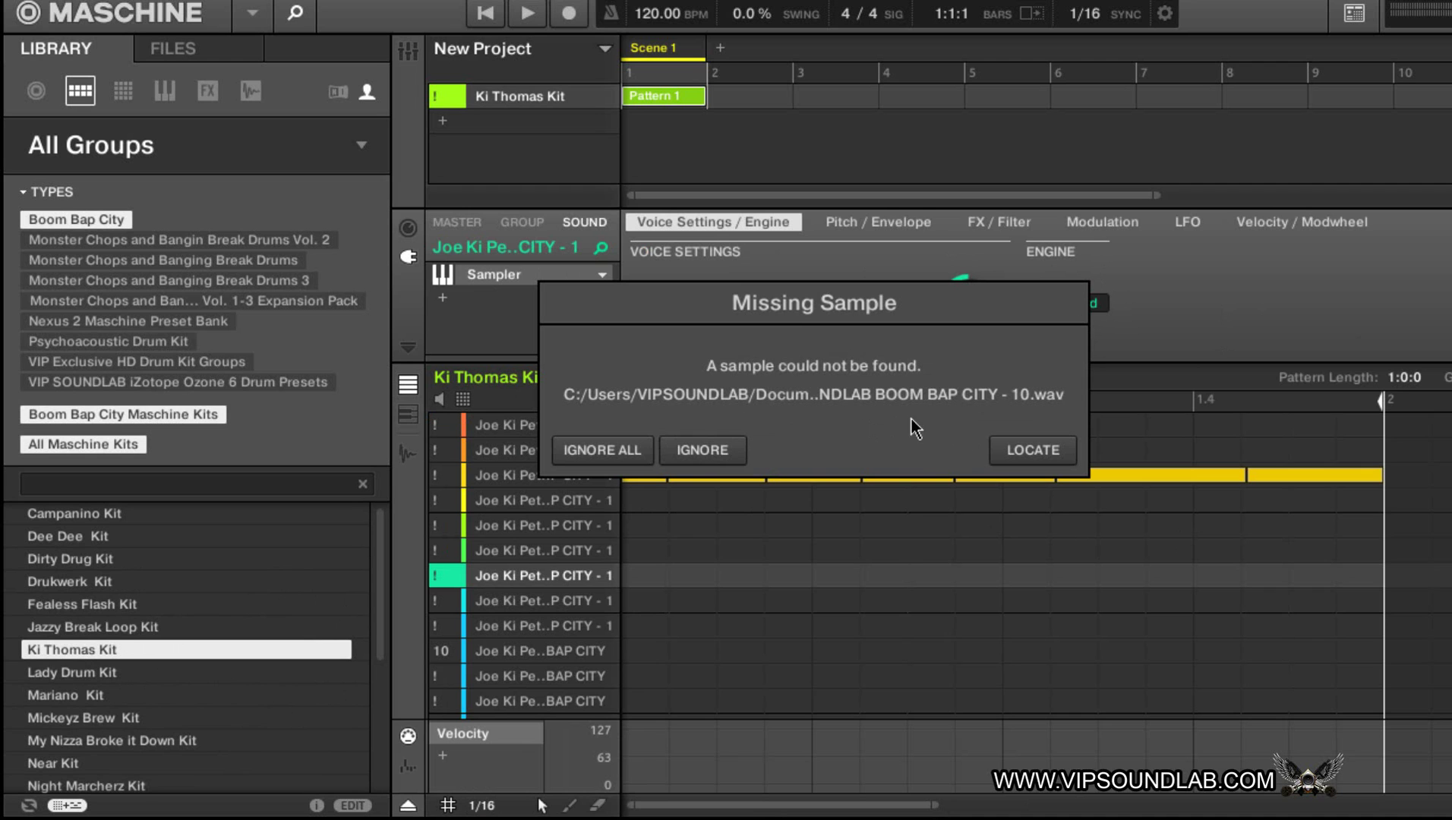
left_click_drag(807, 295, 1046, 260)
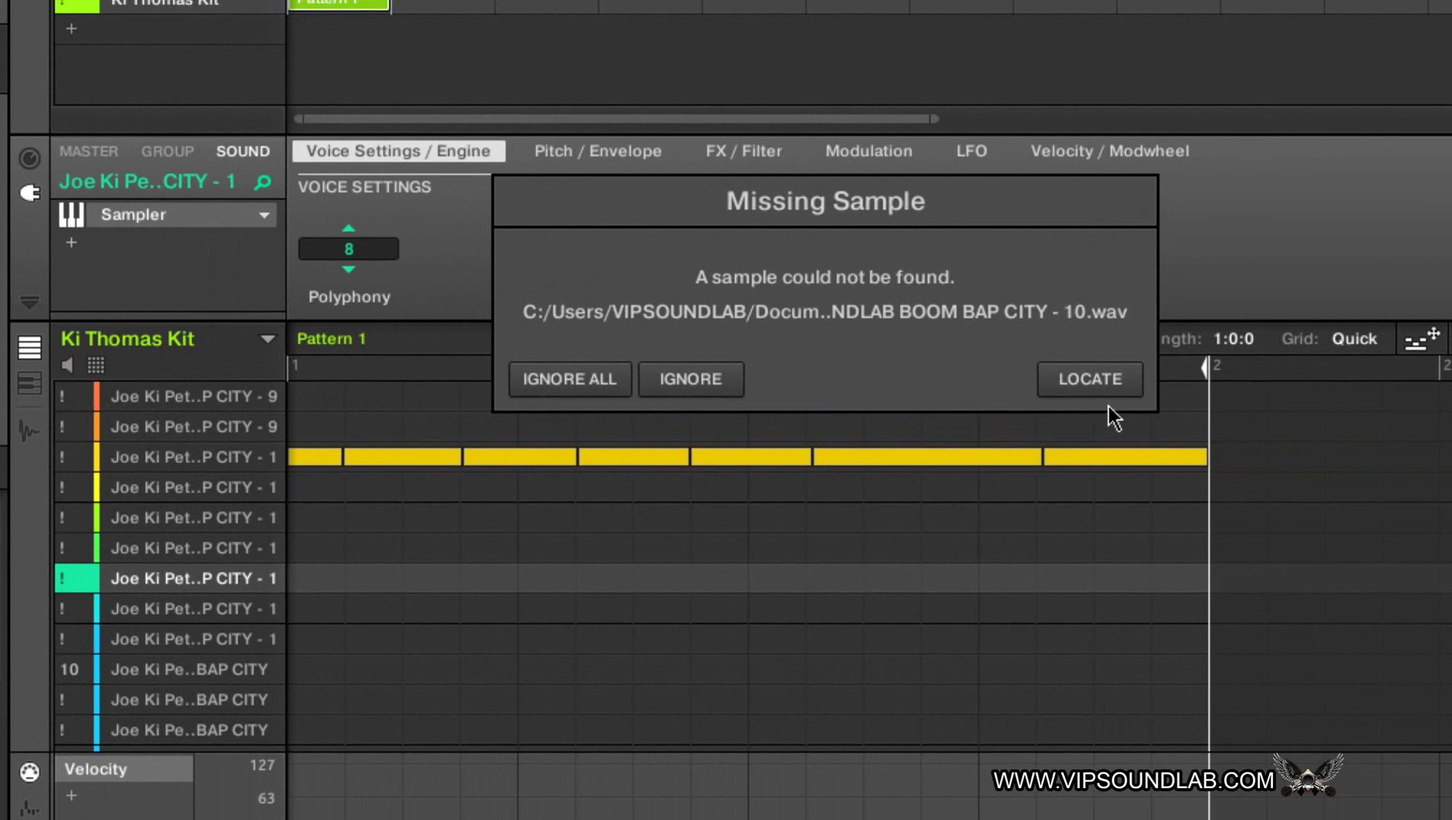
- Start locating the missing "- 10.wav" sample and duplicate the BOOM BAP CITY.wav drum break in the Ki Thomas Kit Samples folder
left_click(1071, 382)
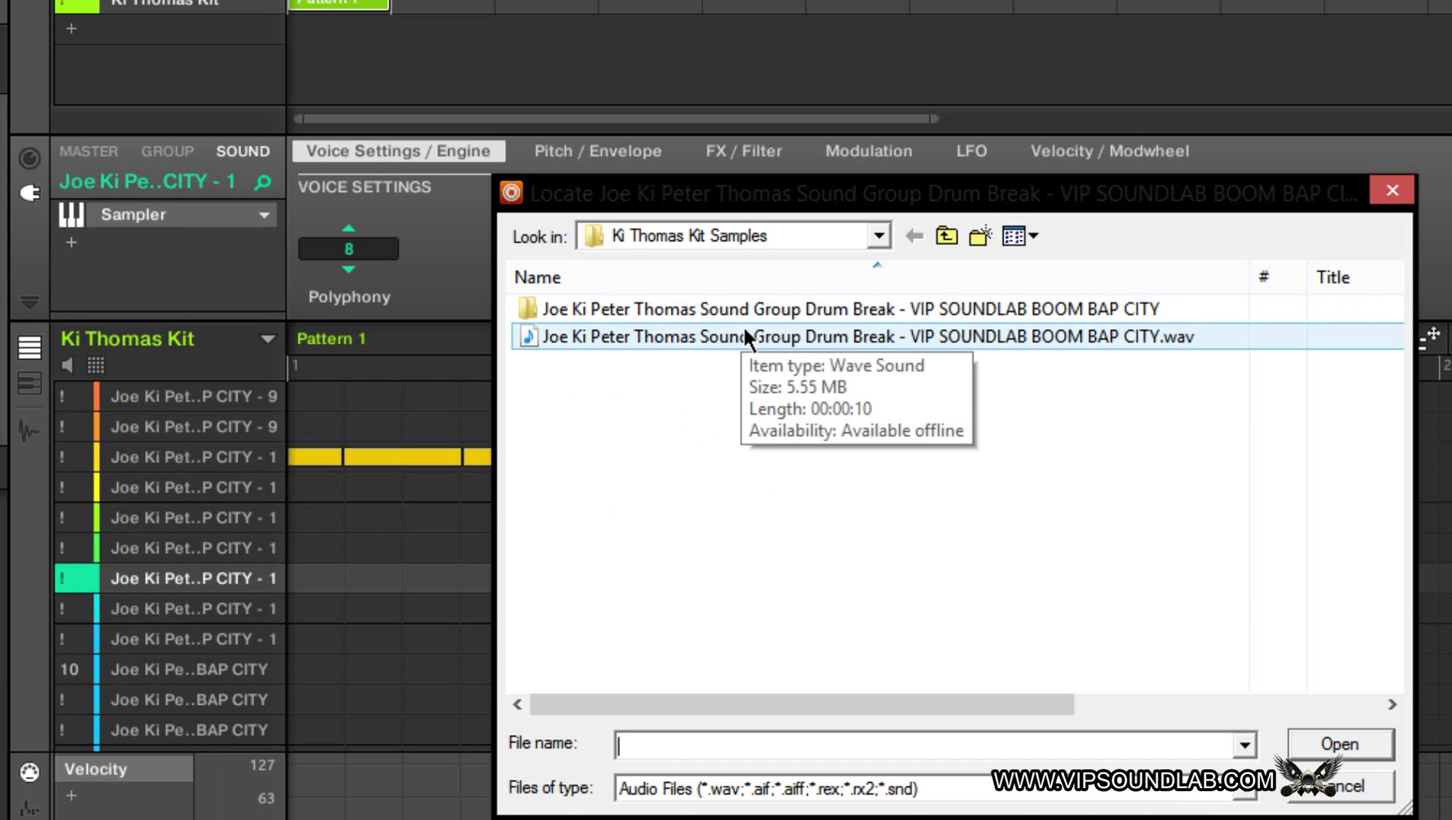
left_click_drag(913, 191, 903, 363)
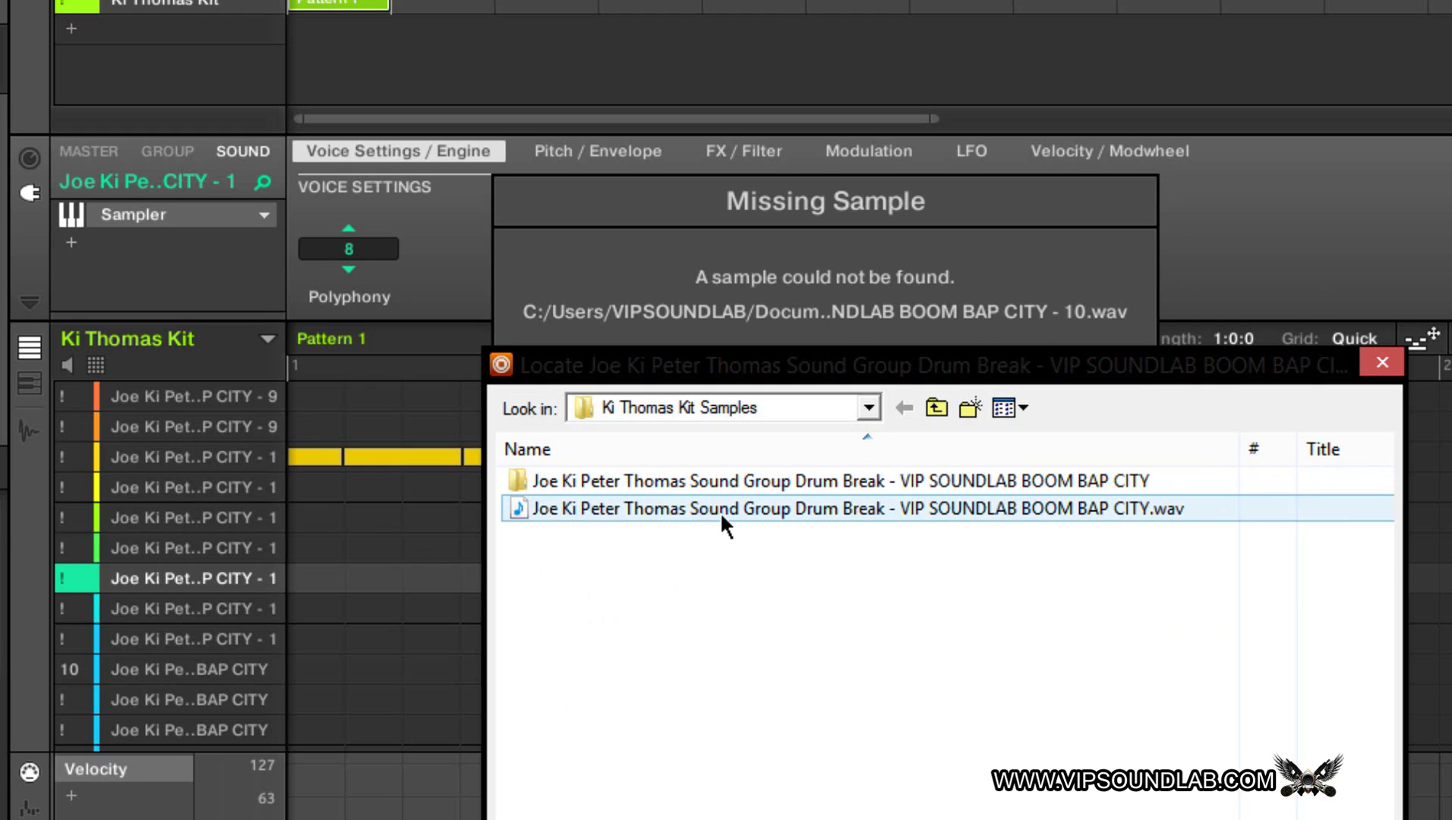
left_click(870, 205)
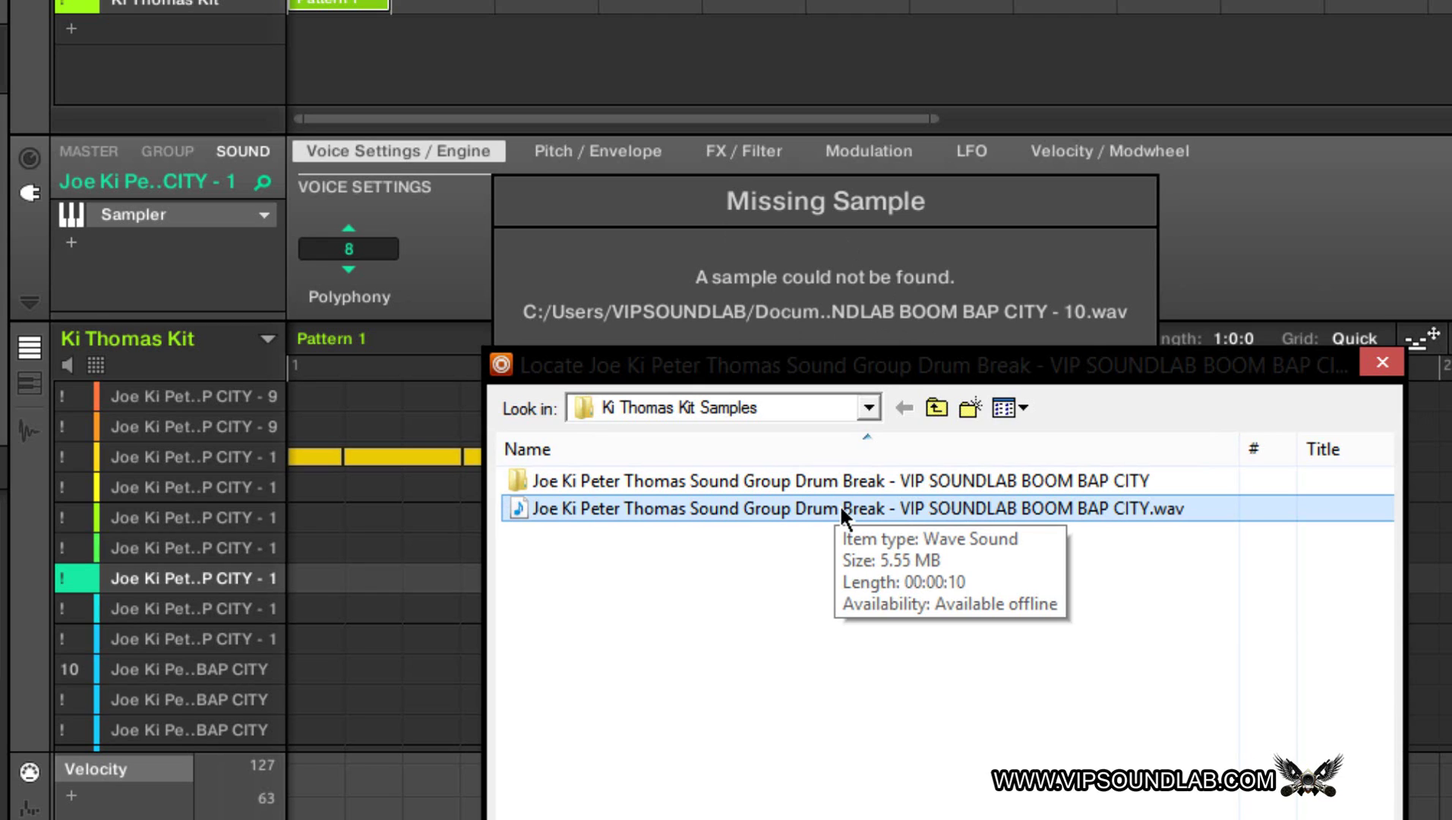
key("ctrl+v")
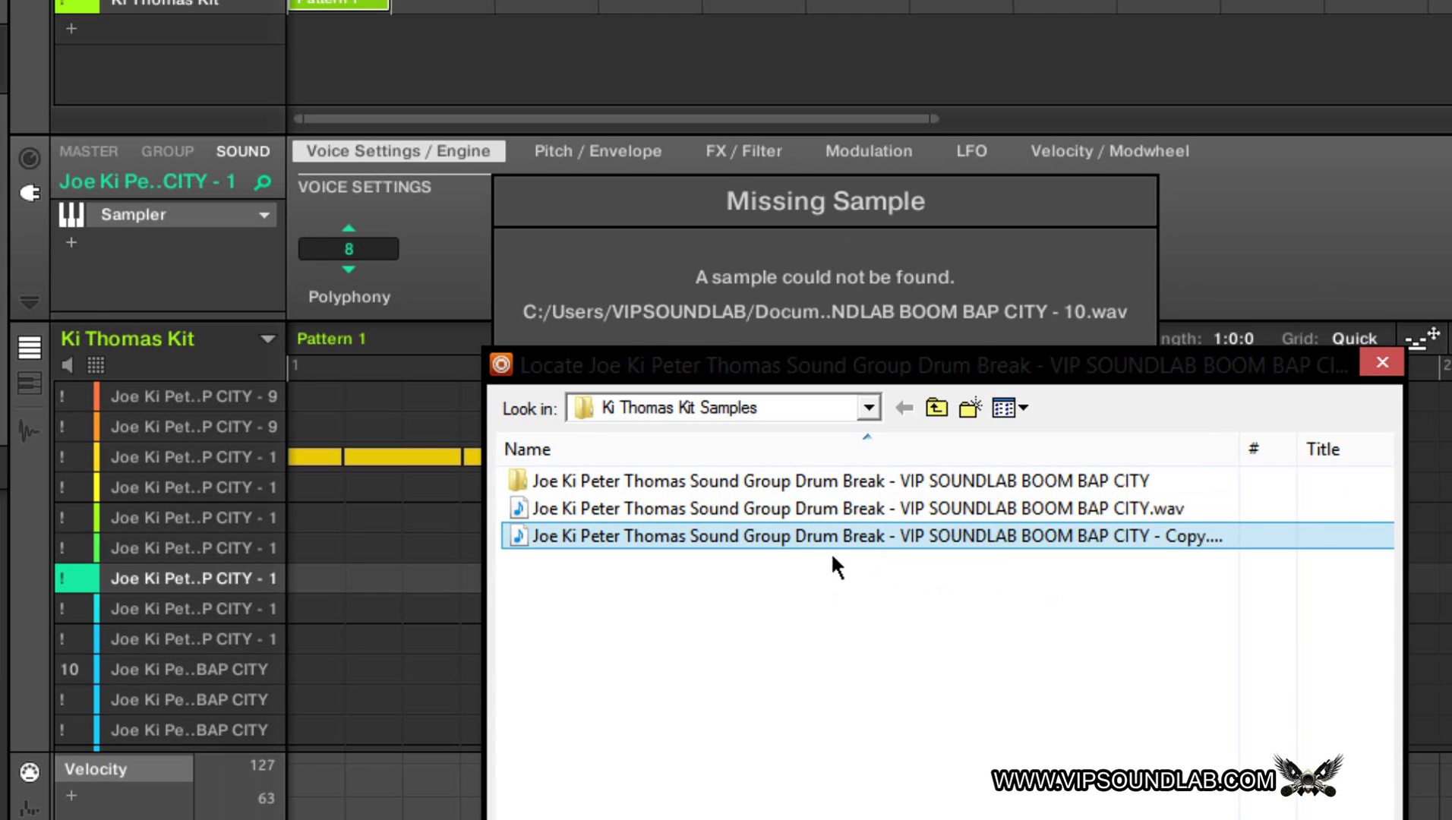
- Rename the duplicated drum break so its file name ends in "BOOM BAP CITY - 10.wav"
right_click(1188, 534)
left_click(1204, 474)
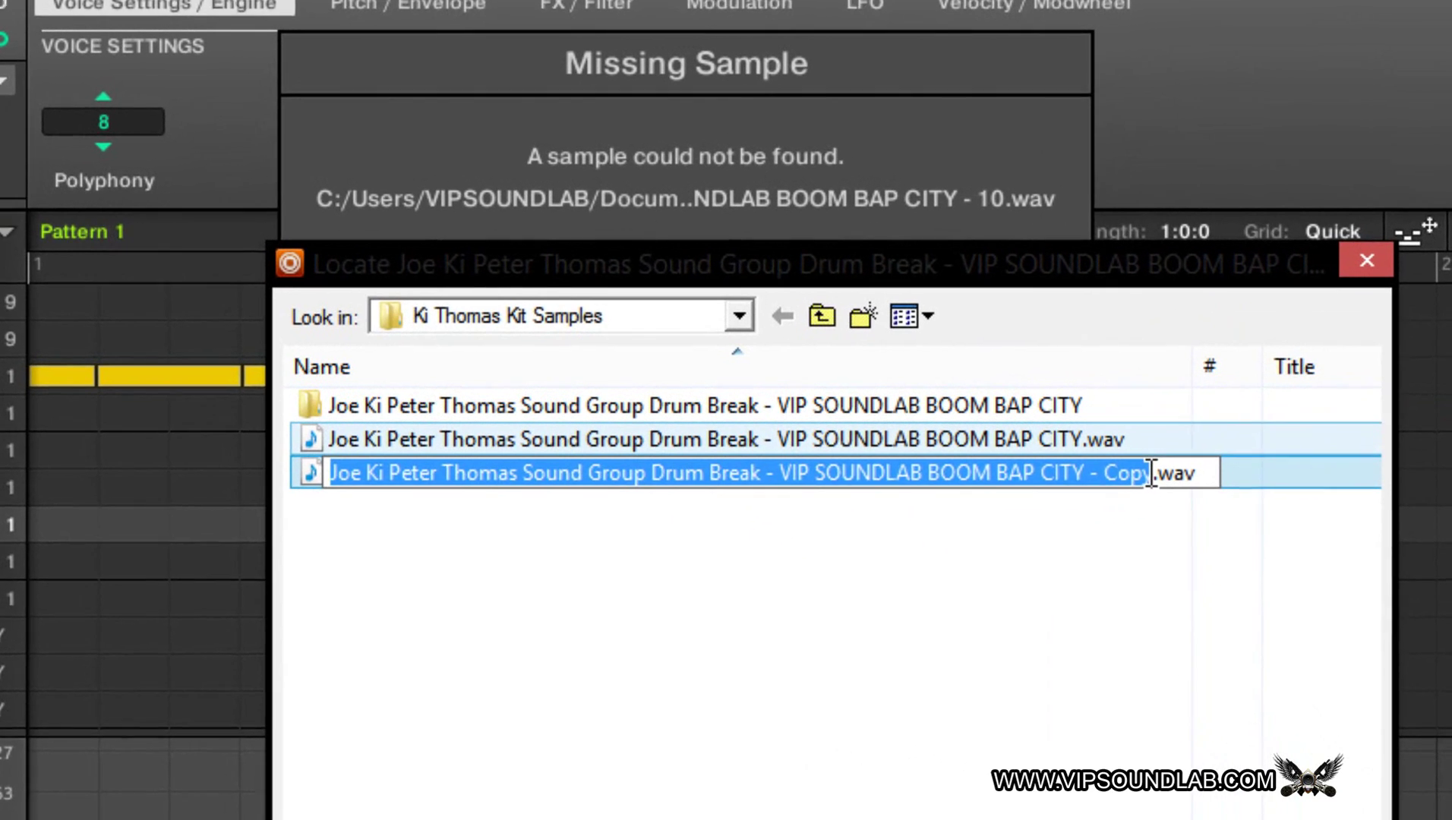
left_click(1151, 473)
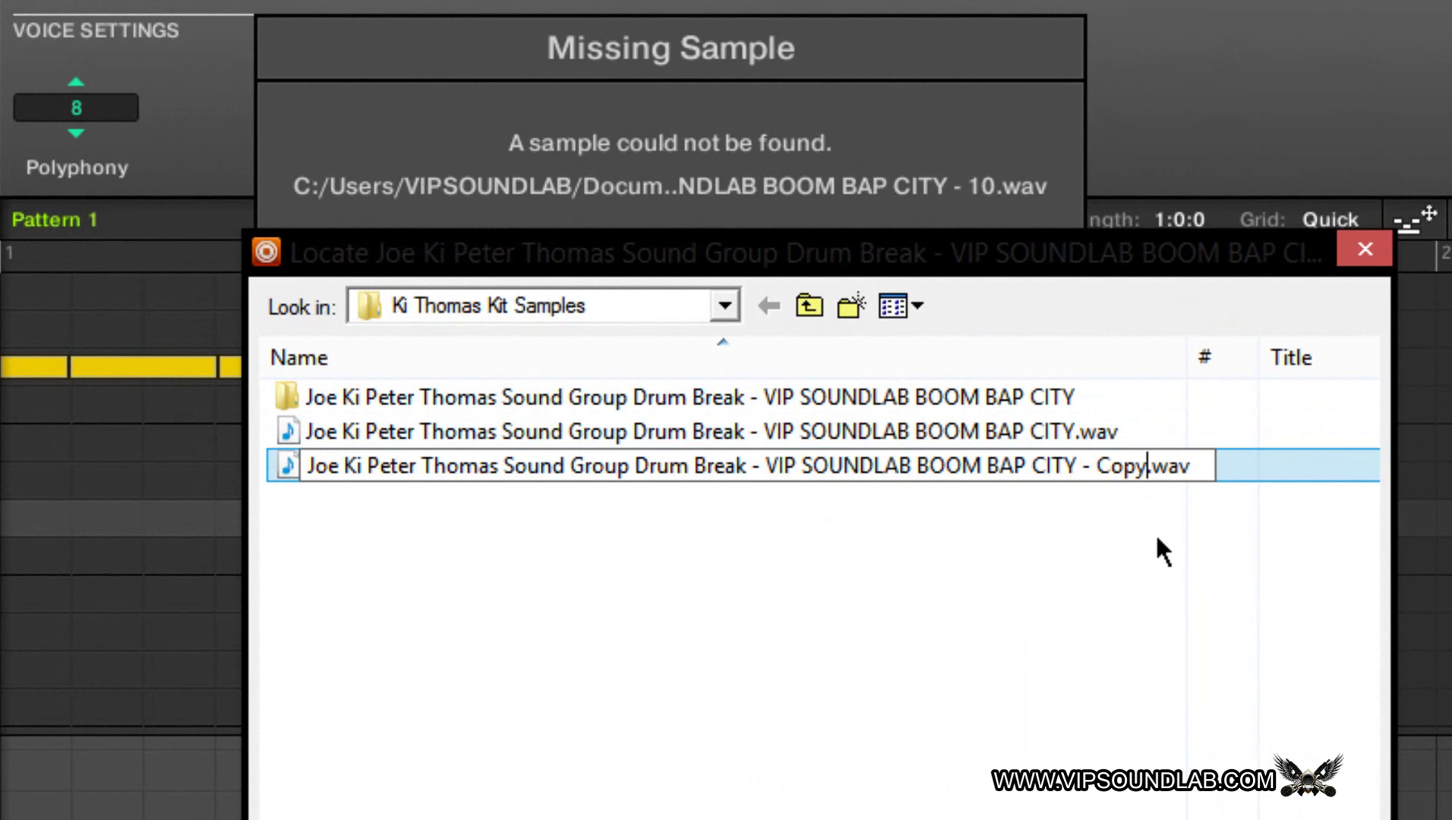
key("BackSpace")
key("BackSpace")
key("BackSpace")
key("BackSpace")
type("10")
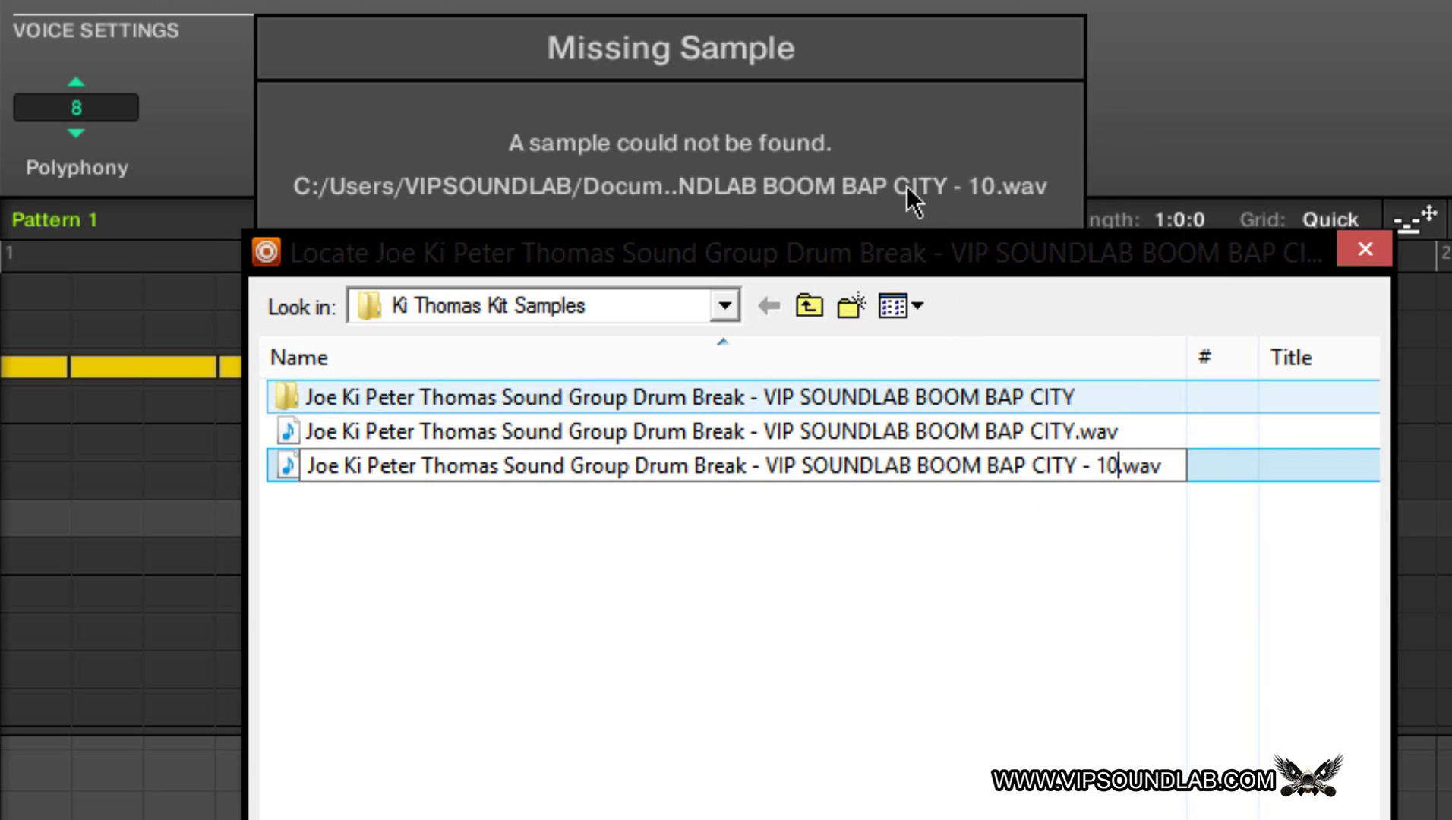
key("Return")
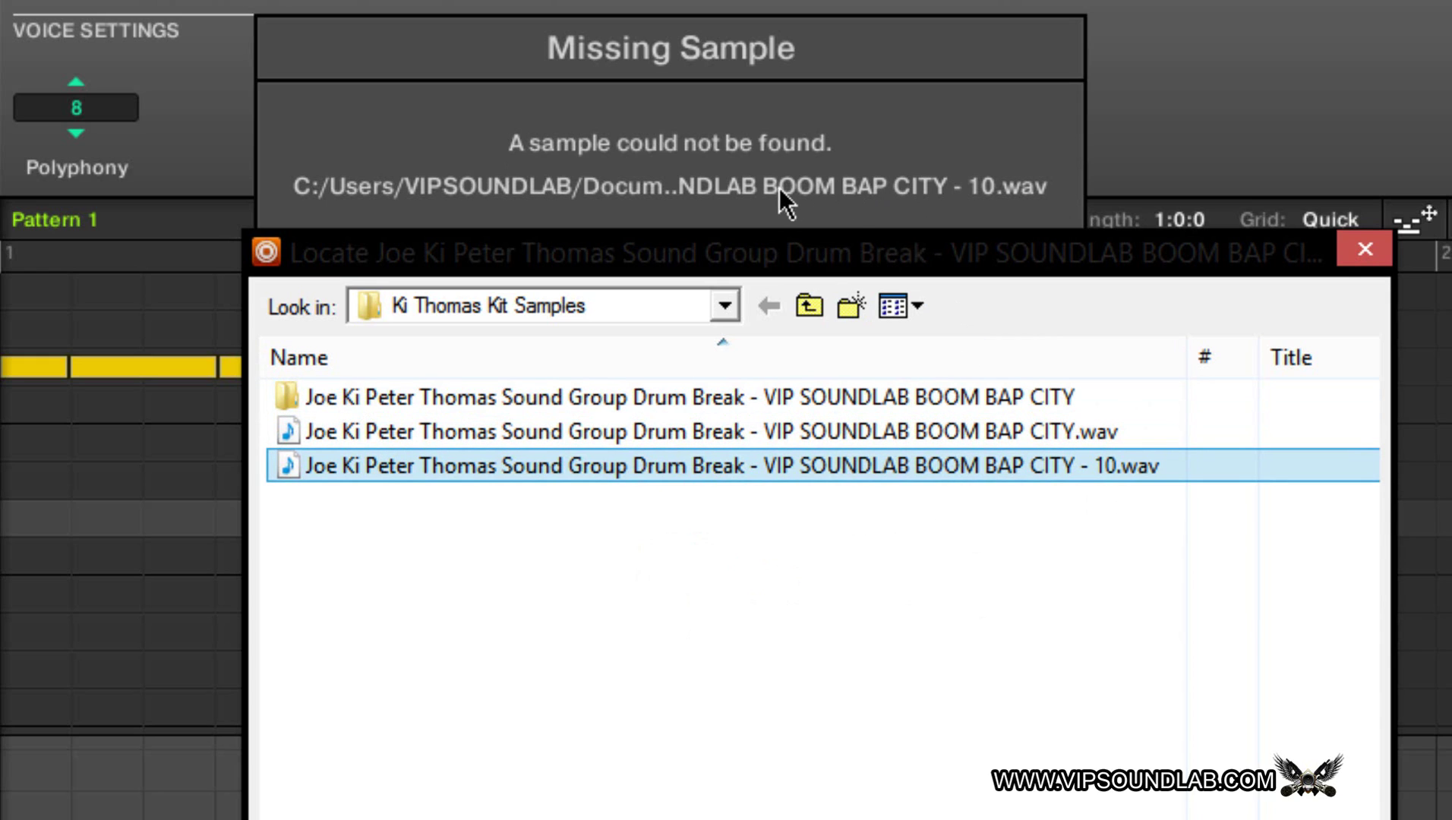
- Open the "BOOM BAP CITY - 10.wav" file as the located missing sample
left_click_drag(885, 241, 631, 2)
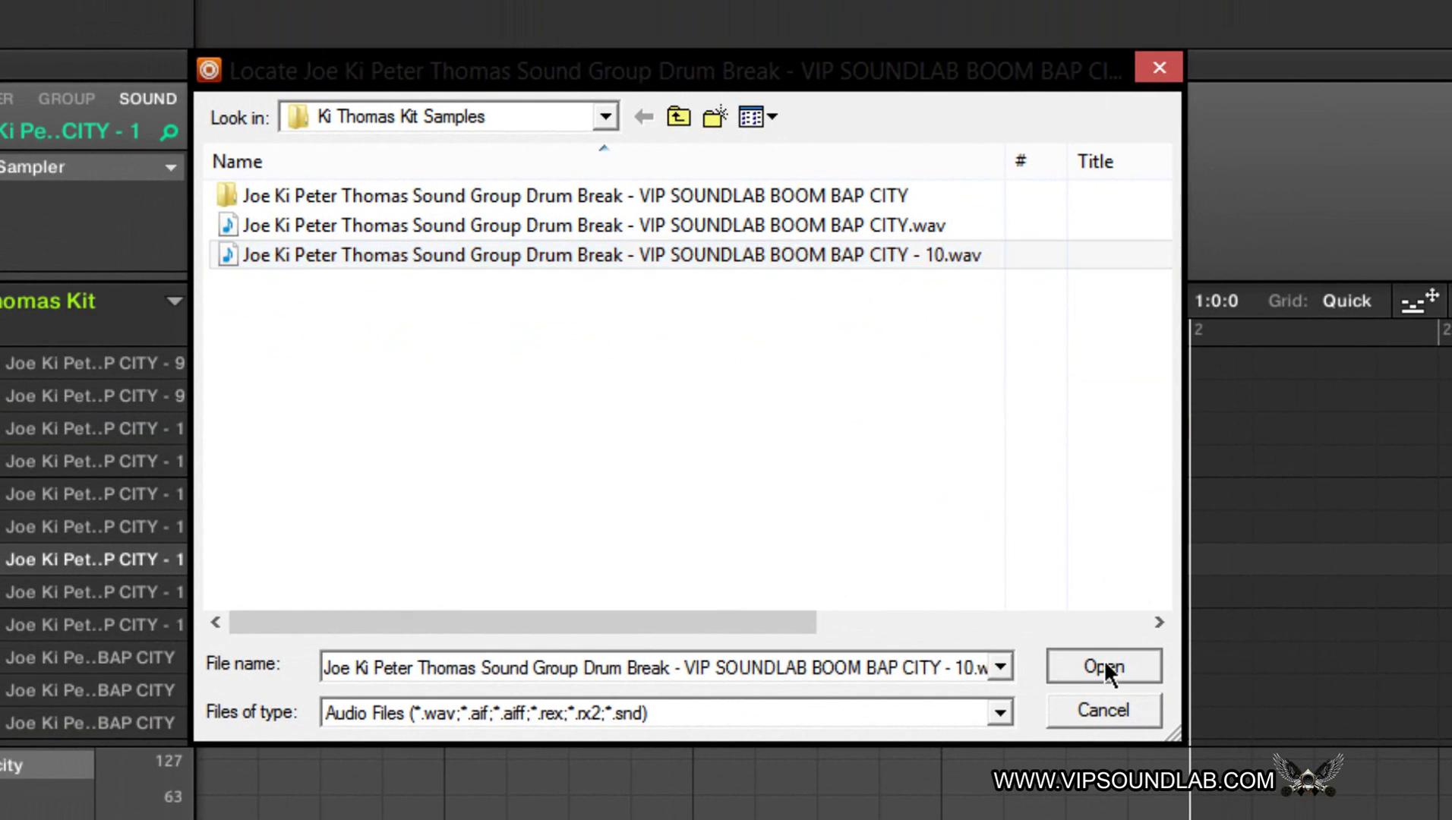
left_click(1104, 660)
left_click_drag(679, 215, 875, 207)
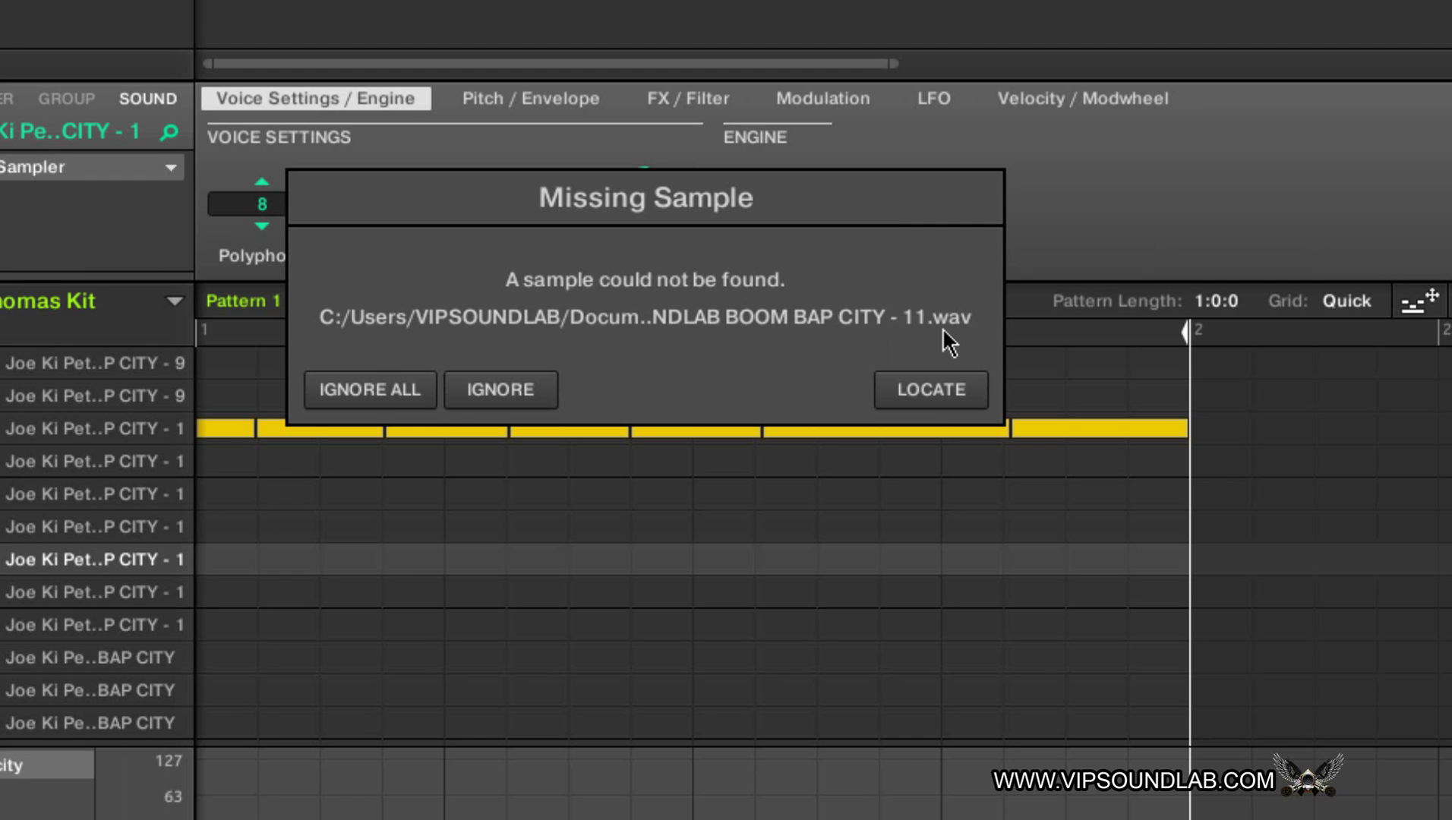
- Start locating the missing "- 11.wav" sample and duplicate the original BOOM BAP CITY.wav drum break
left_click(929, 386)
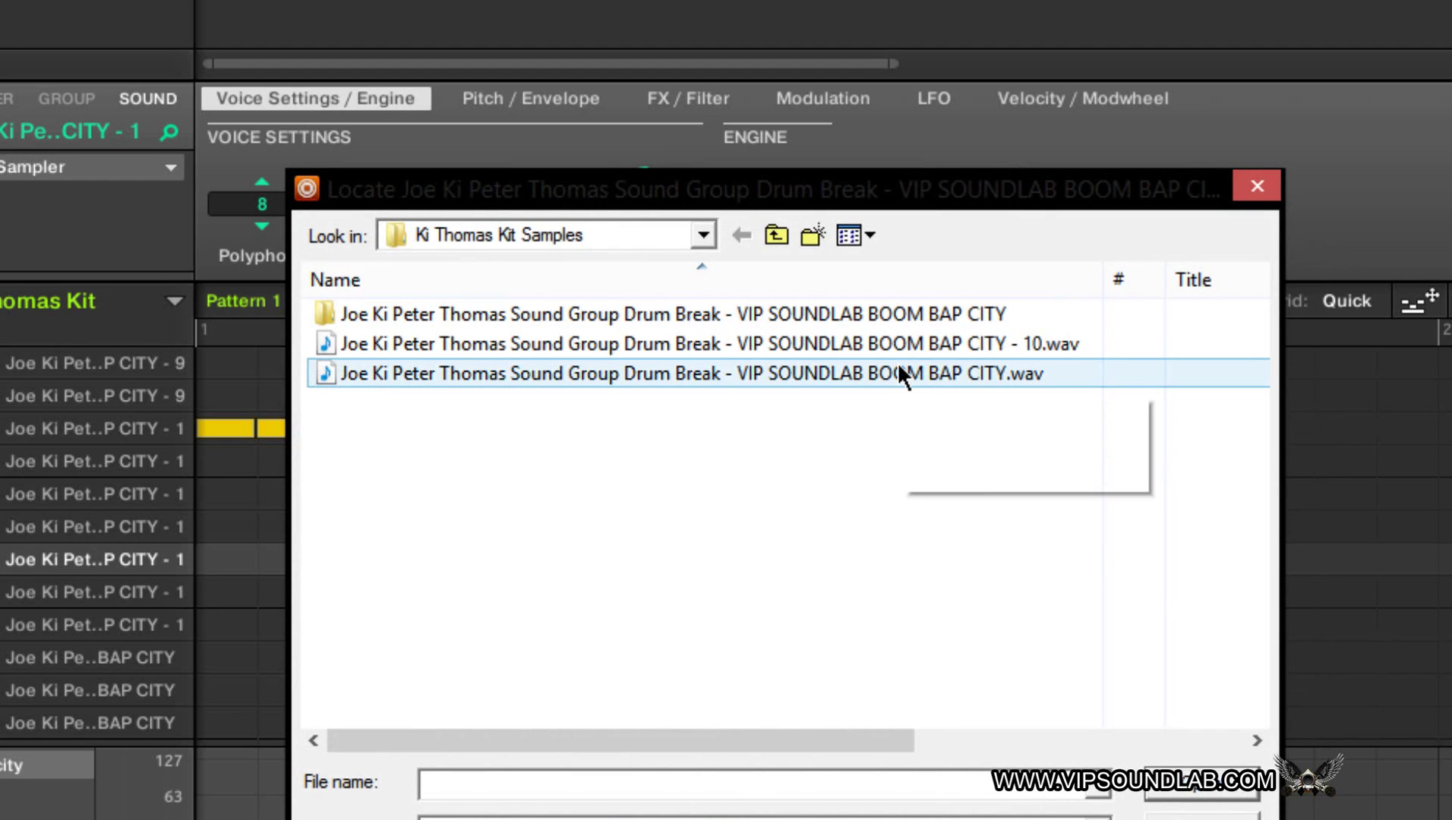
left_click(900, 372)
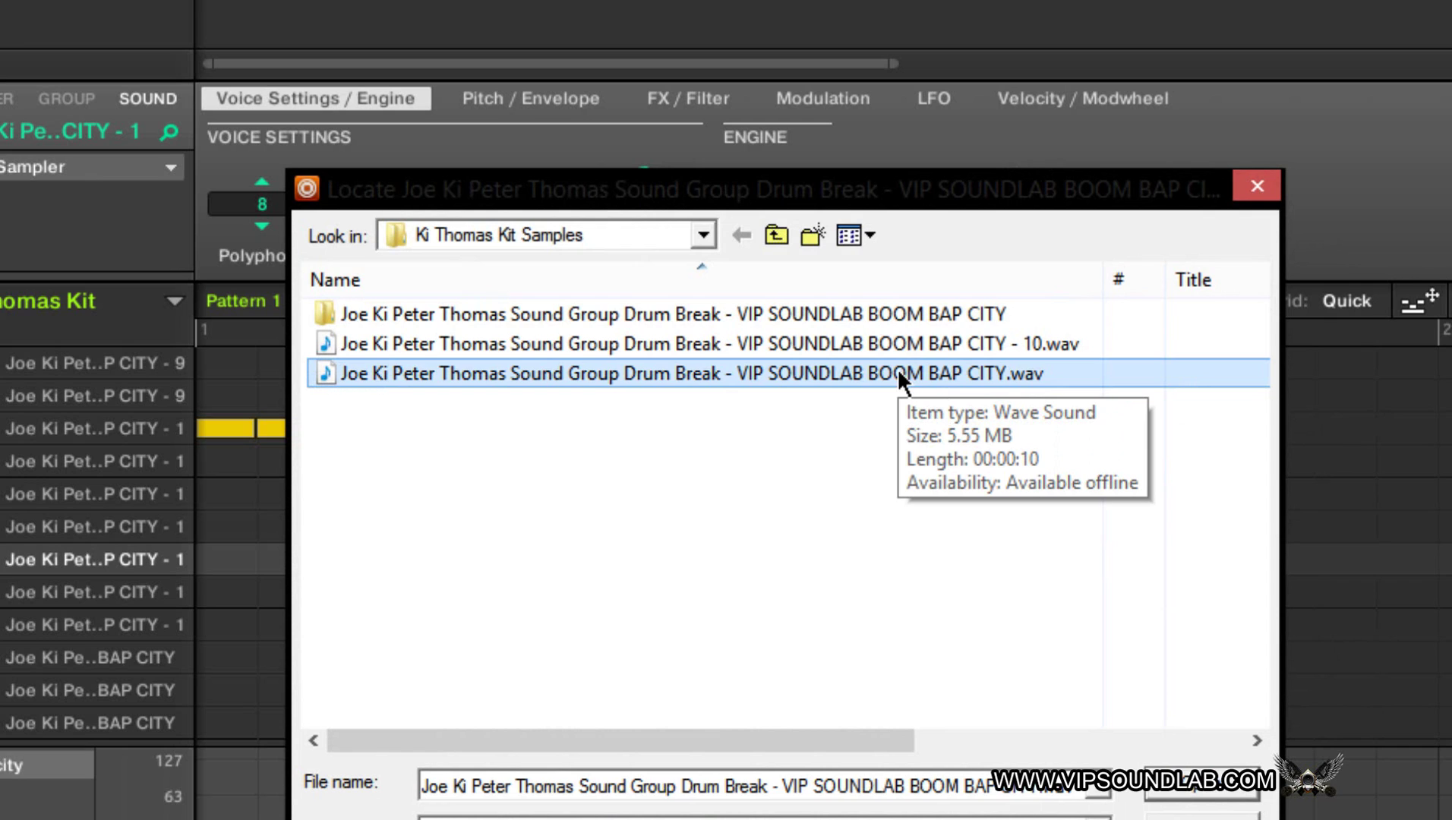
key("ctrl+c")
key("ctrl+v")
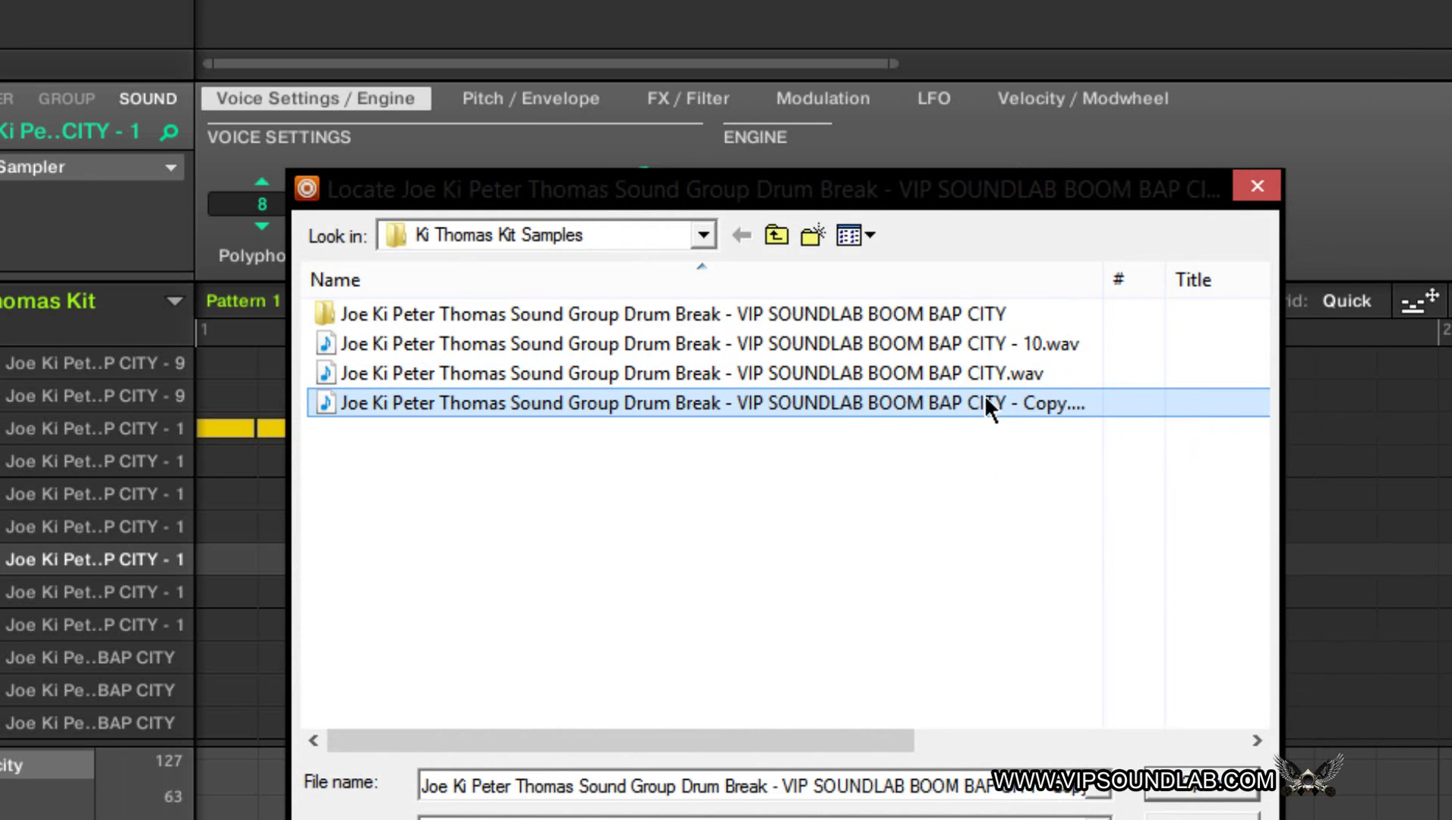
- Rename the new copy of the drum break so its file name ends in "BOOM BAP CITY - 11.wav"
right_click(985, 395)
left_click(1062, 331)
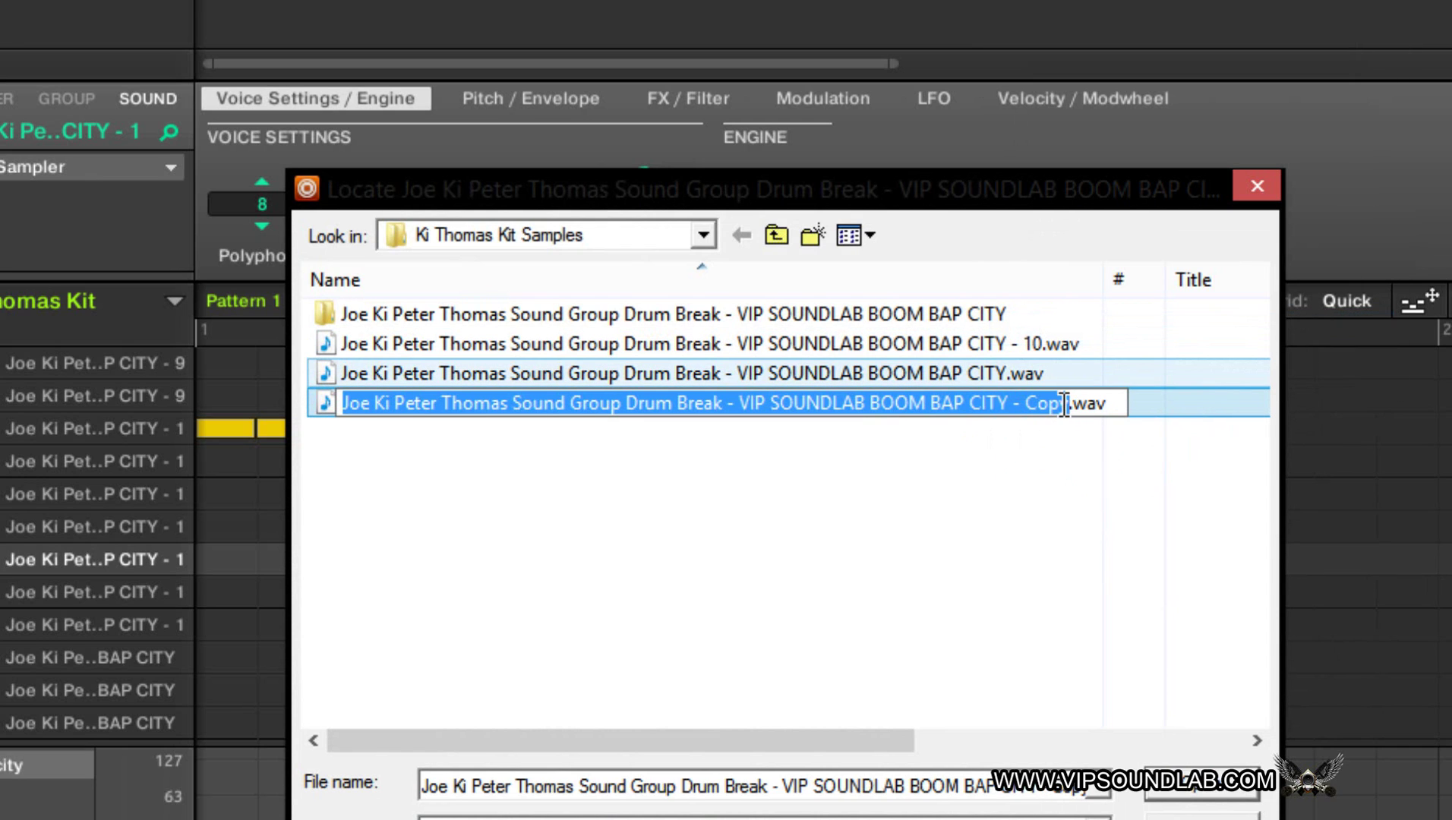
left_click(1080, 397)
key("BackSpace")
key("BackSpace")
key("BackSpace")
key("BackSpace")
type("11")
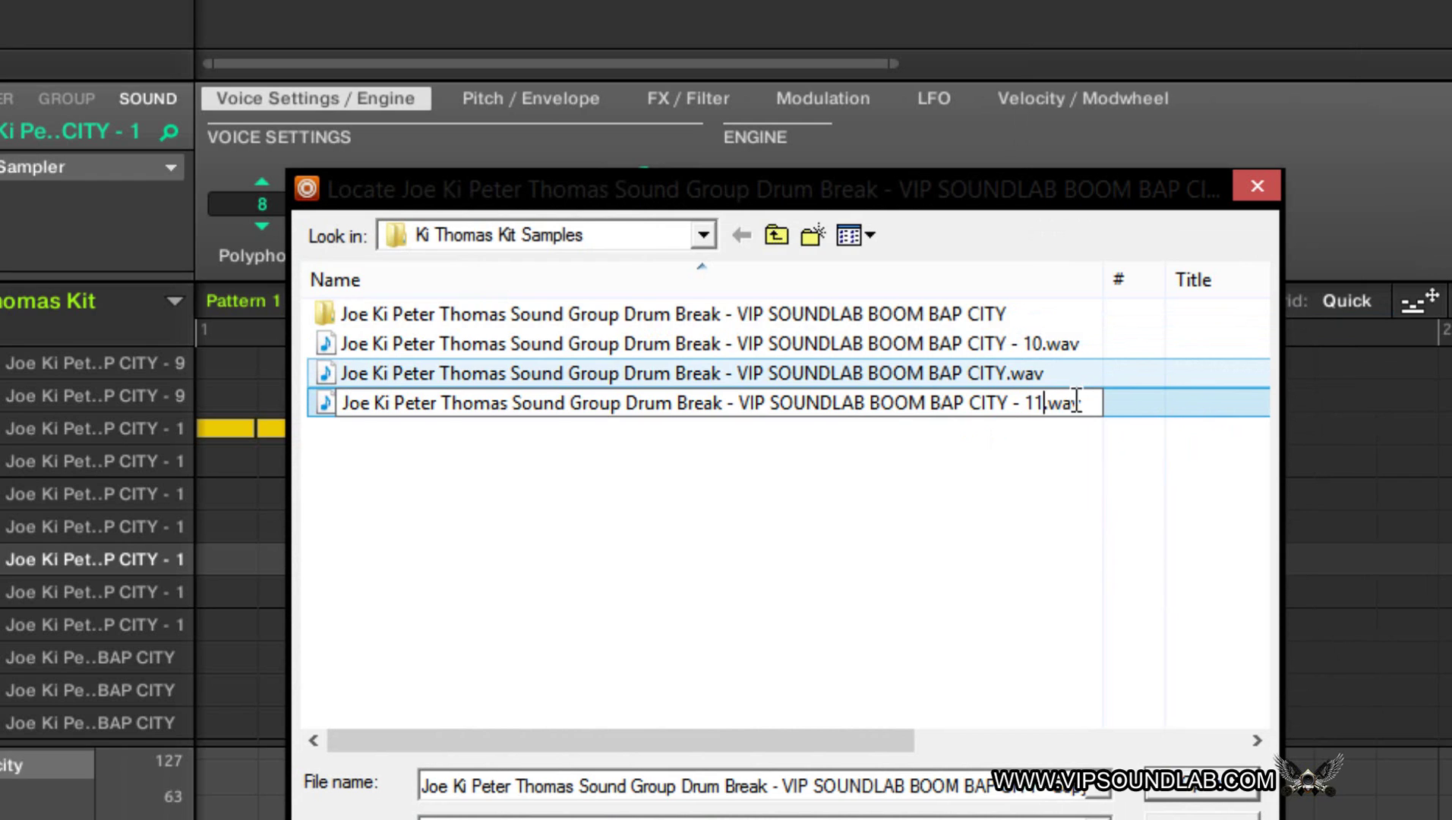
key("Return")
- Open the "BOOM BAP CITY - 11.wav" file as the located missing sample
left_click(990, 403)
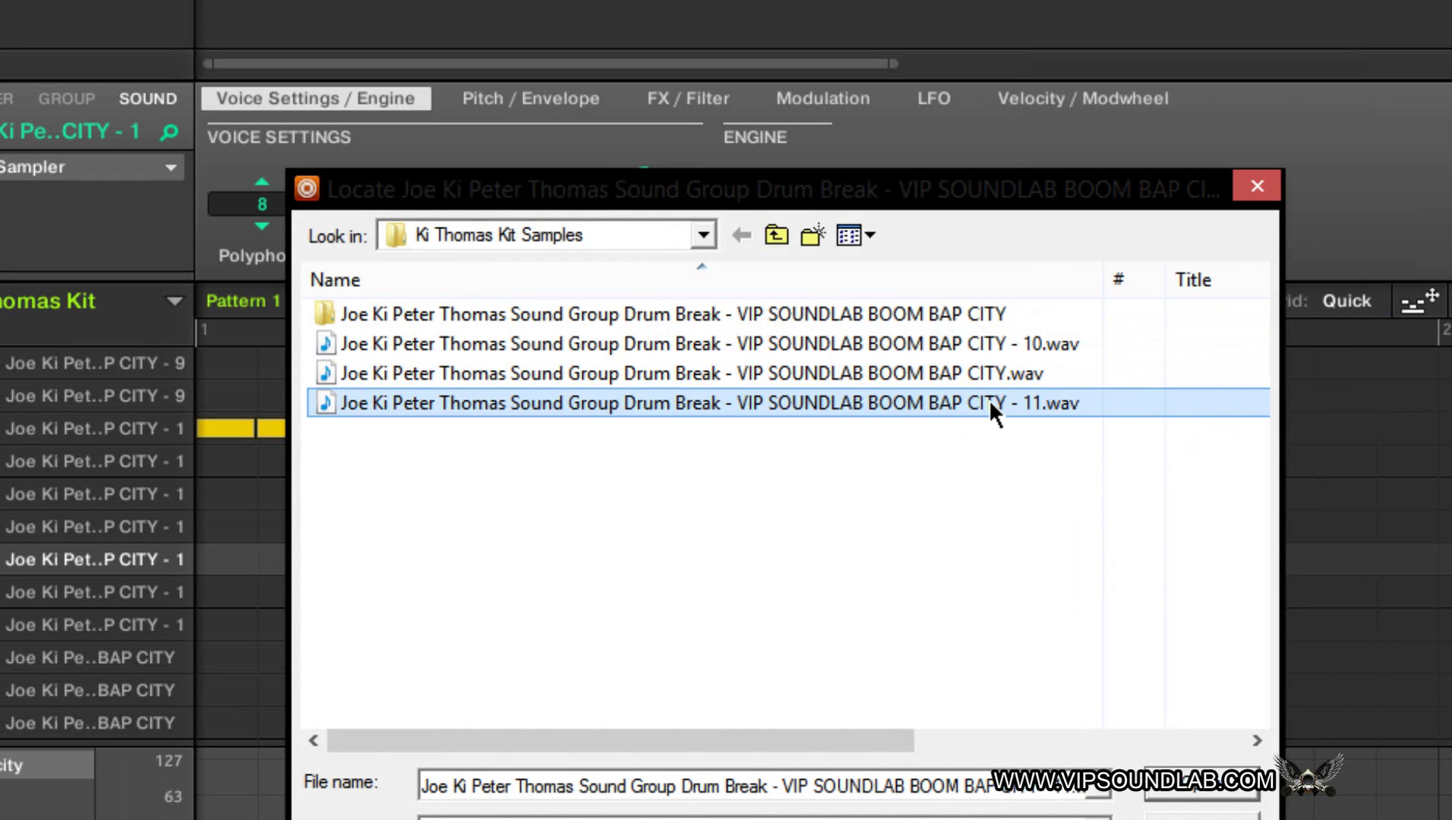
left_click(968, 424)
left_click(959, 405)
left_click(1216, 794)
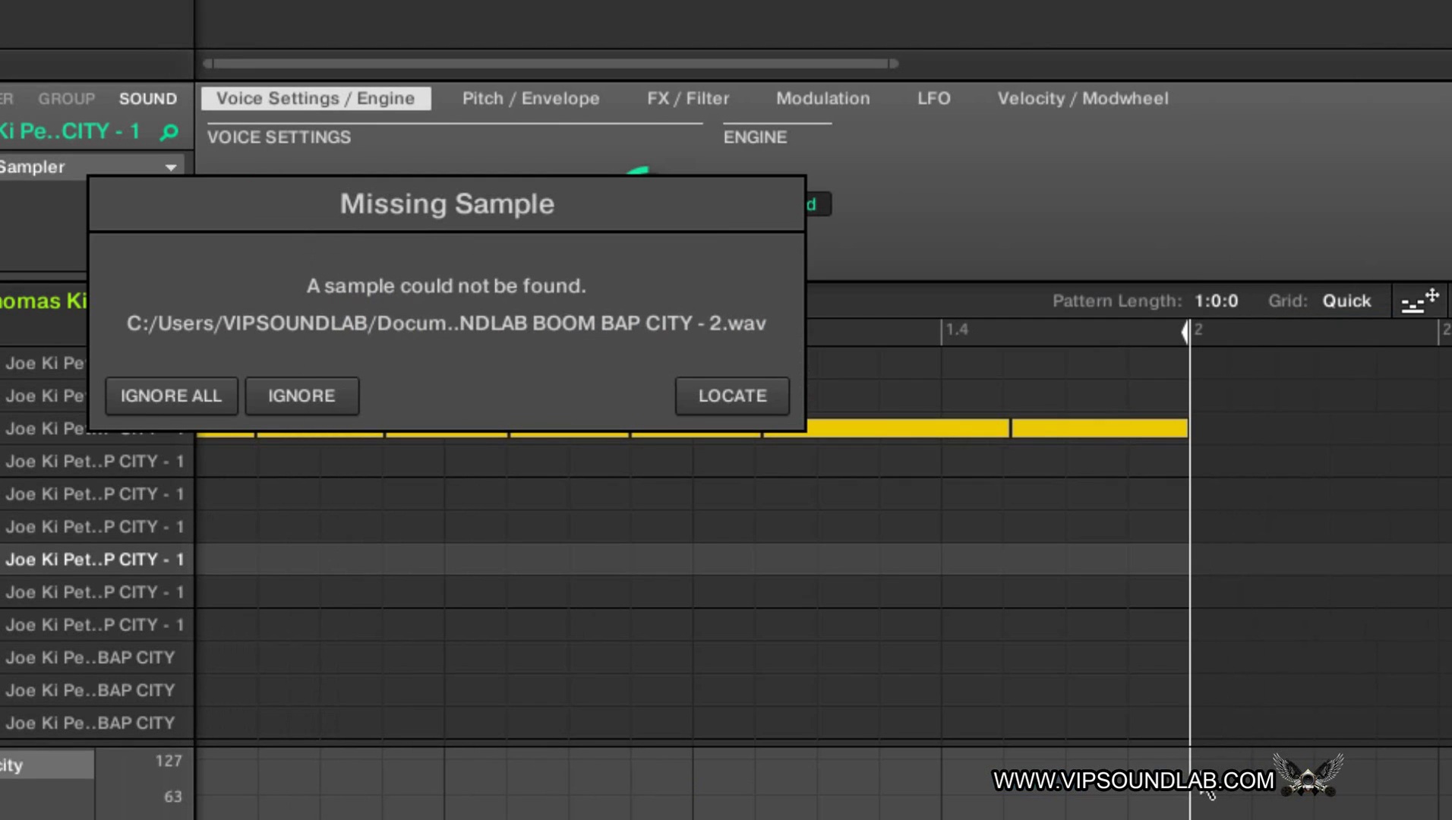
- Start locating the missing "- 2.wav" sample and duplicate the original BOOM BAP CITY.wav drum break
left_click(736, 405)
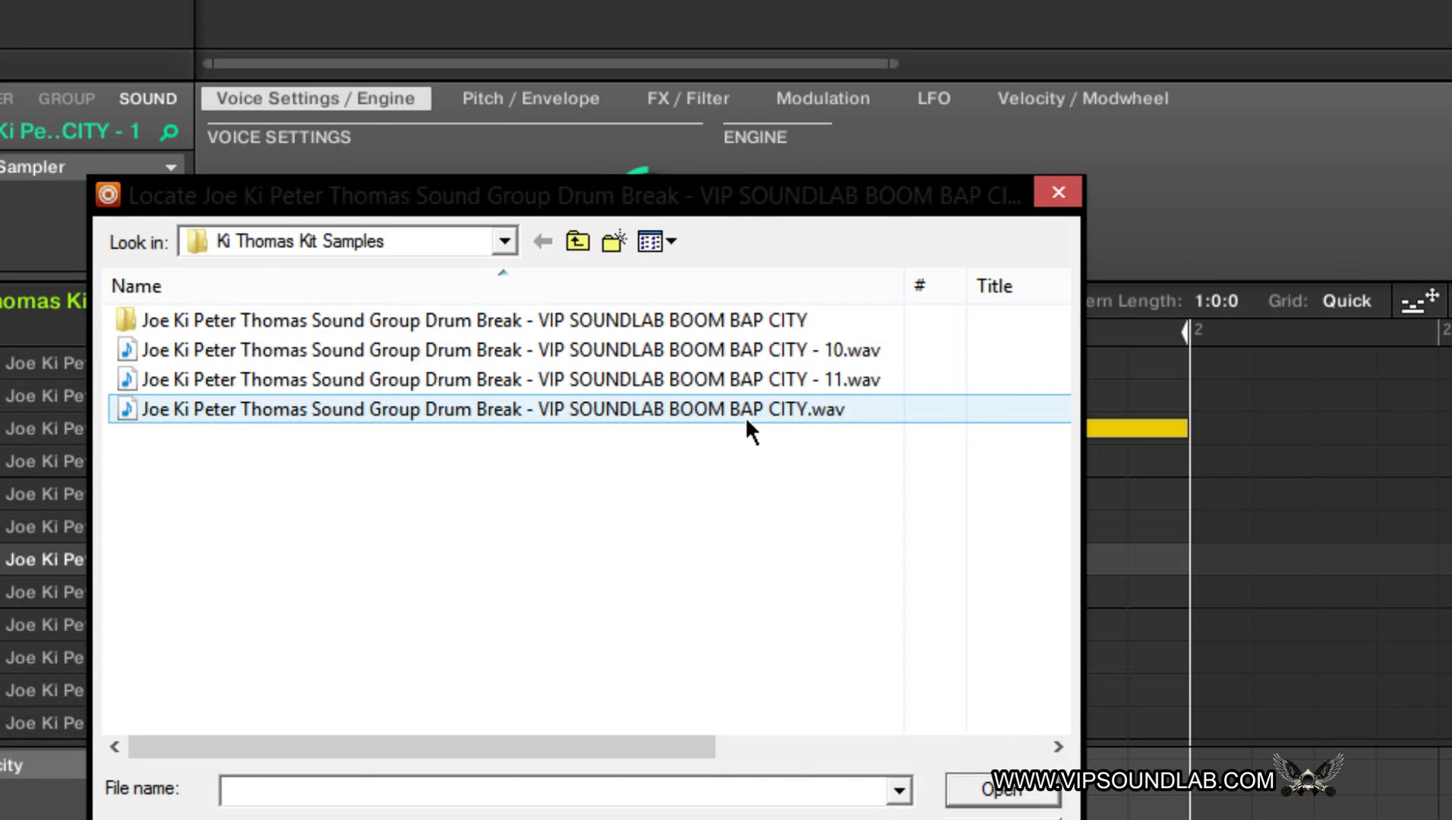
left_click(723, 408)
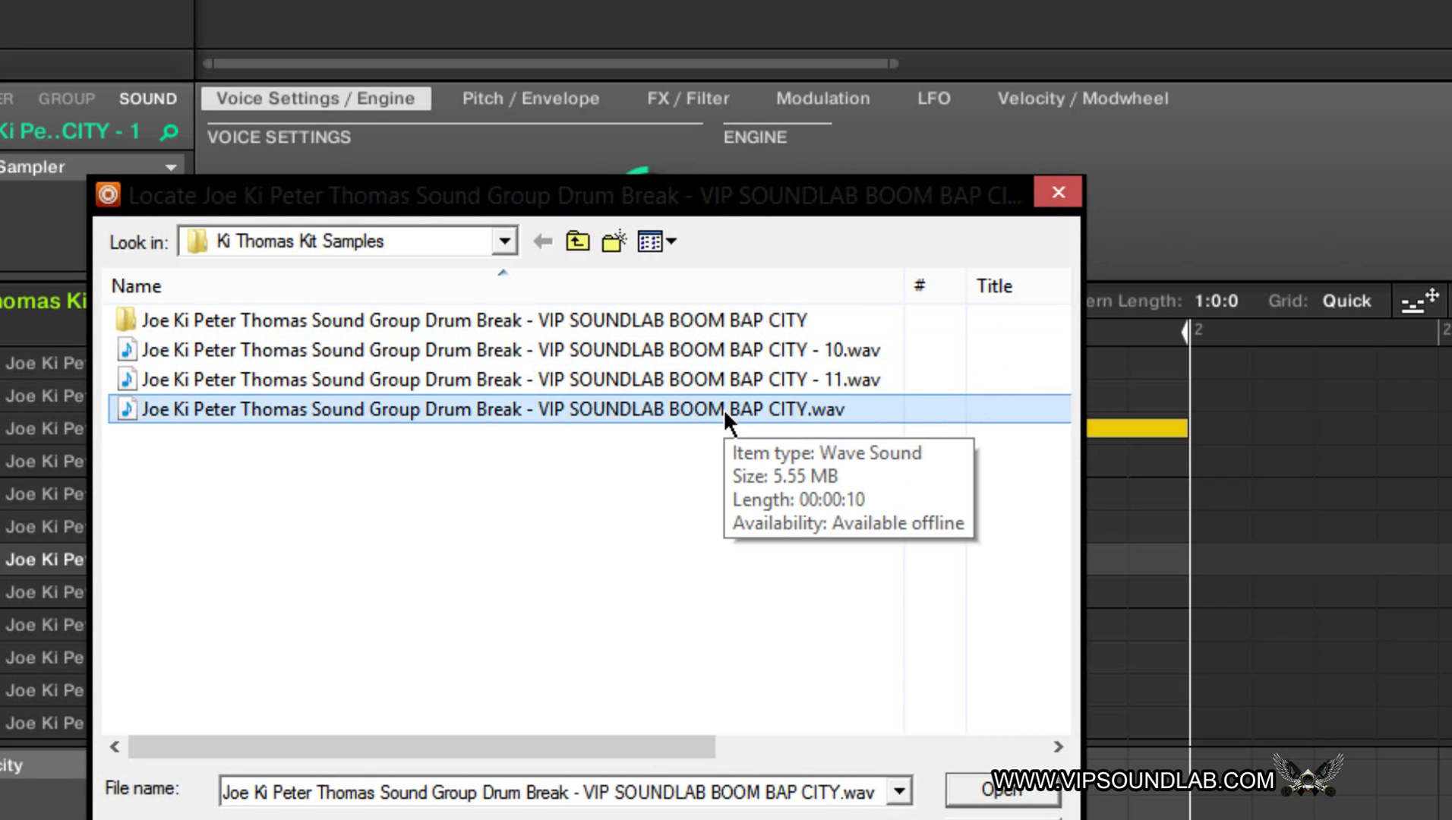
key("ctrl+c")
key("ctrl+v")
- Rename the copy so it ends in "BOOM BAP CITY - 2.wav" and open it as the missing sample
right_click(756, 441)
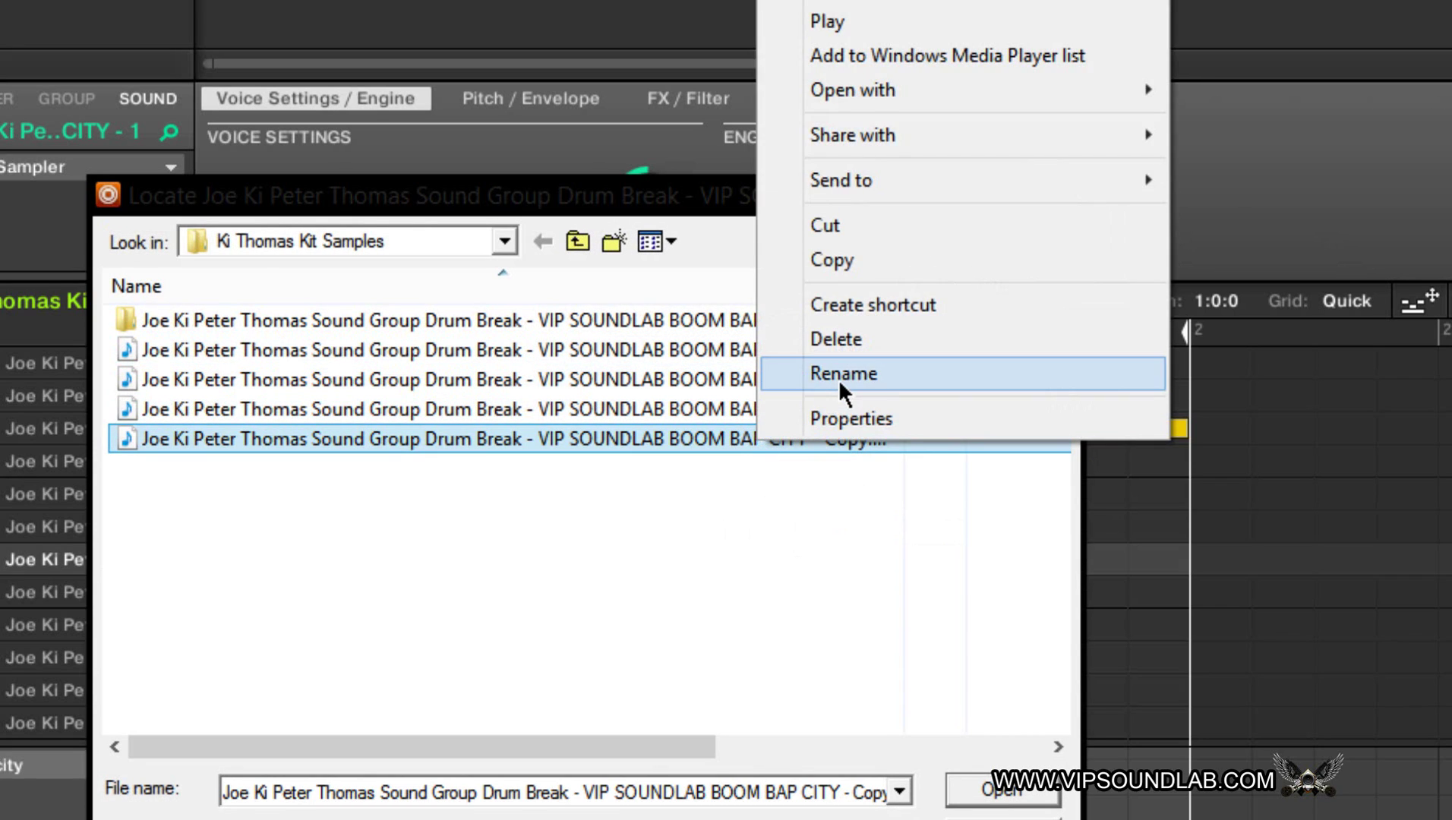
left_click(839, 379)
key("Right")
key("BackSpace")
key("BackSpace")
key("BackSpace")
key("BackSpace")
type("2")
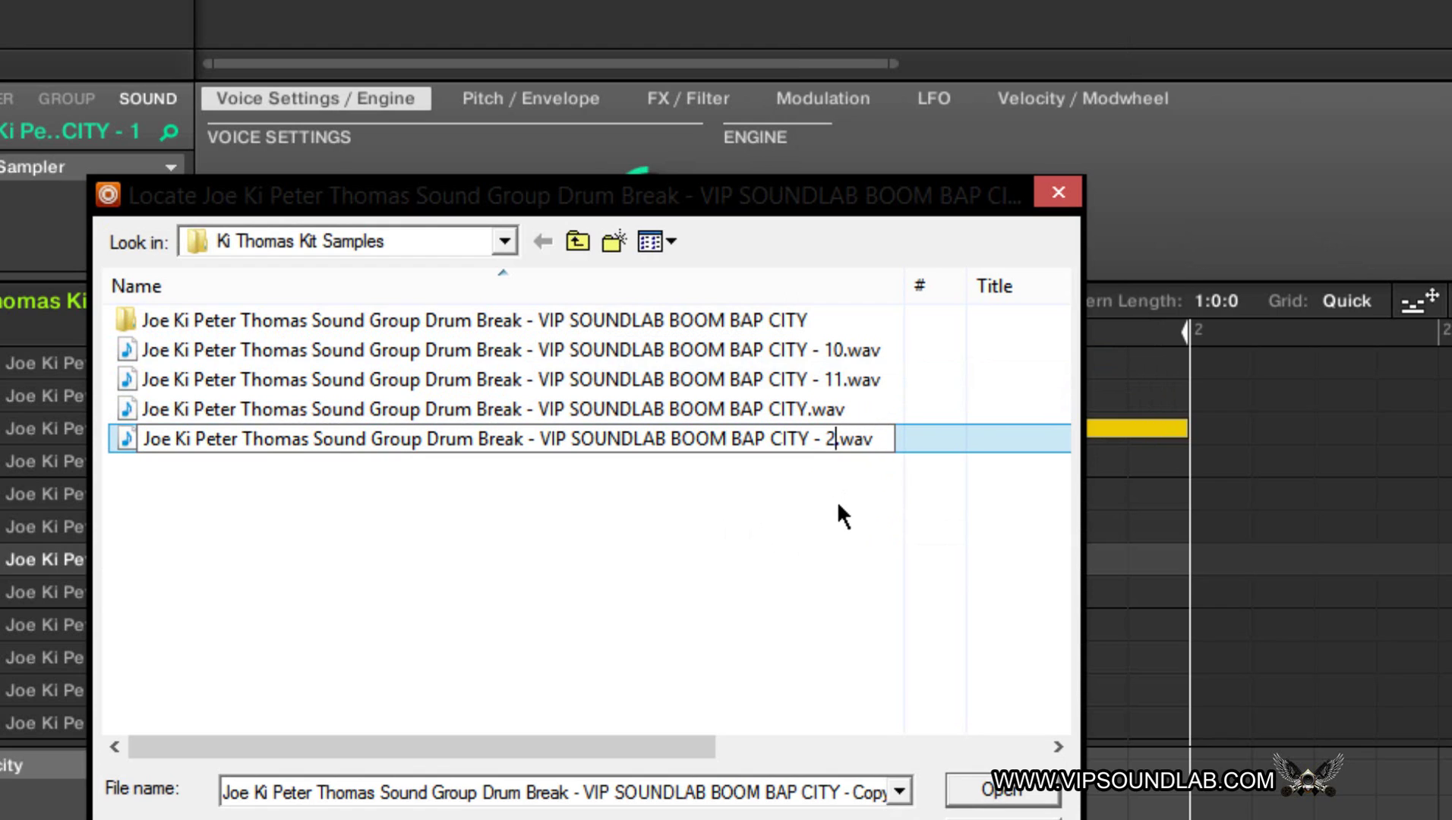
key("Return")
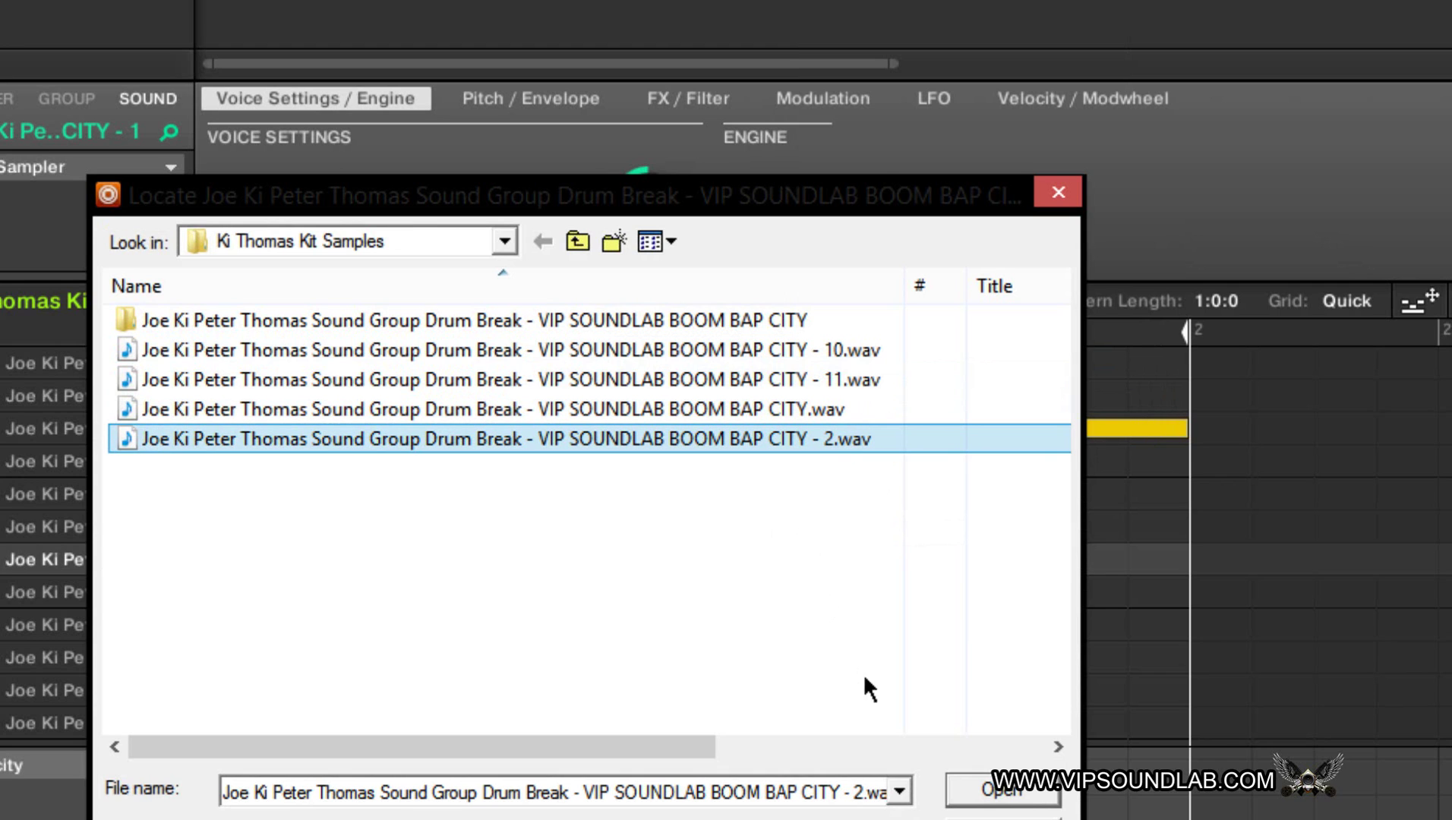
left_click(1010, 790)
- Start locating the next missing sample and duplicate the original BOOM BAP CITY.wav drum break again
left_click(738, 405)
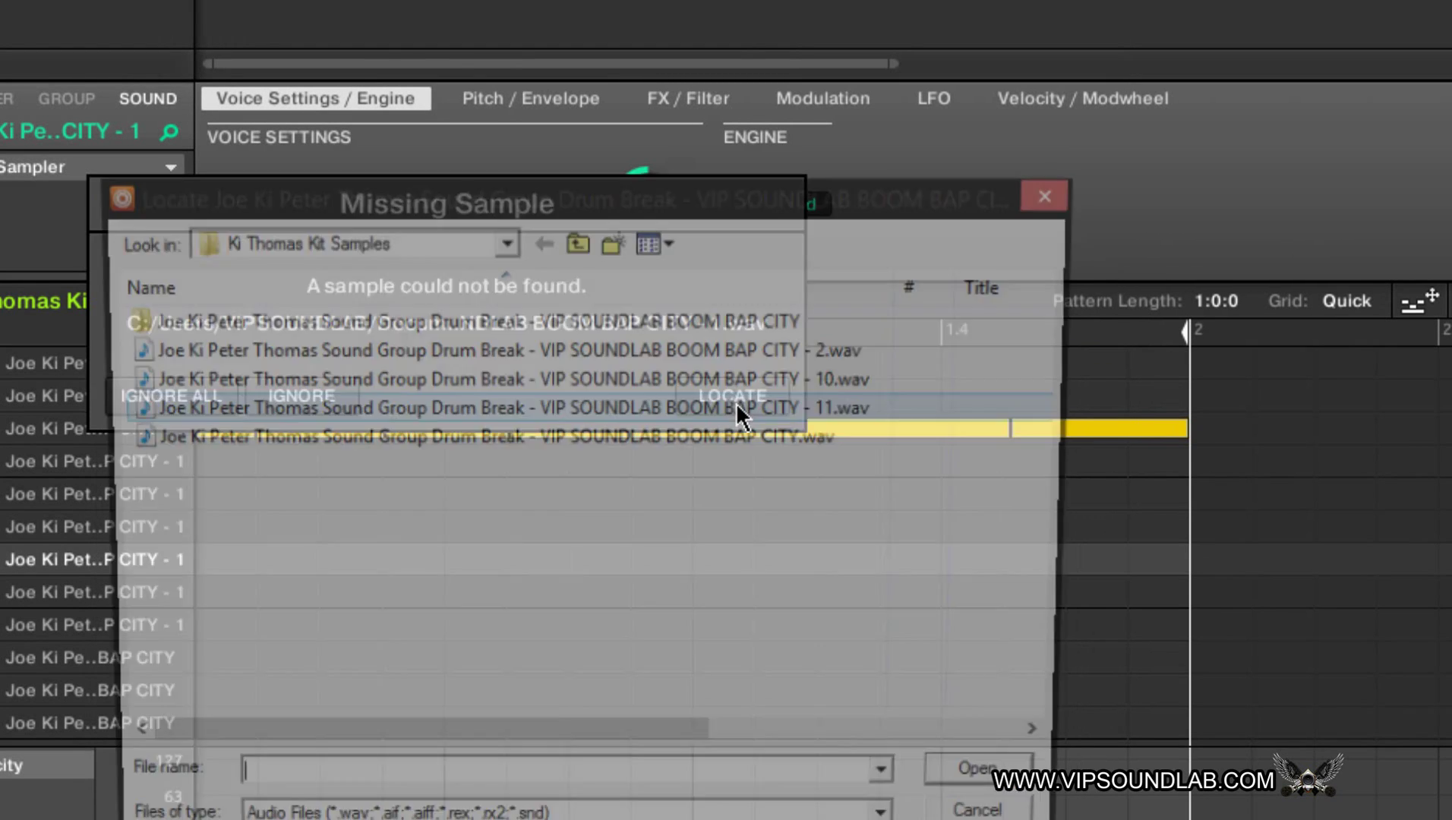
left_click(705, 433)
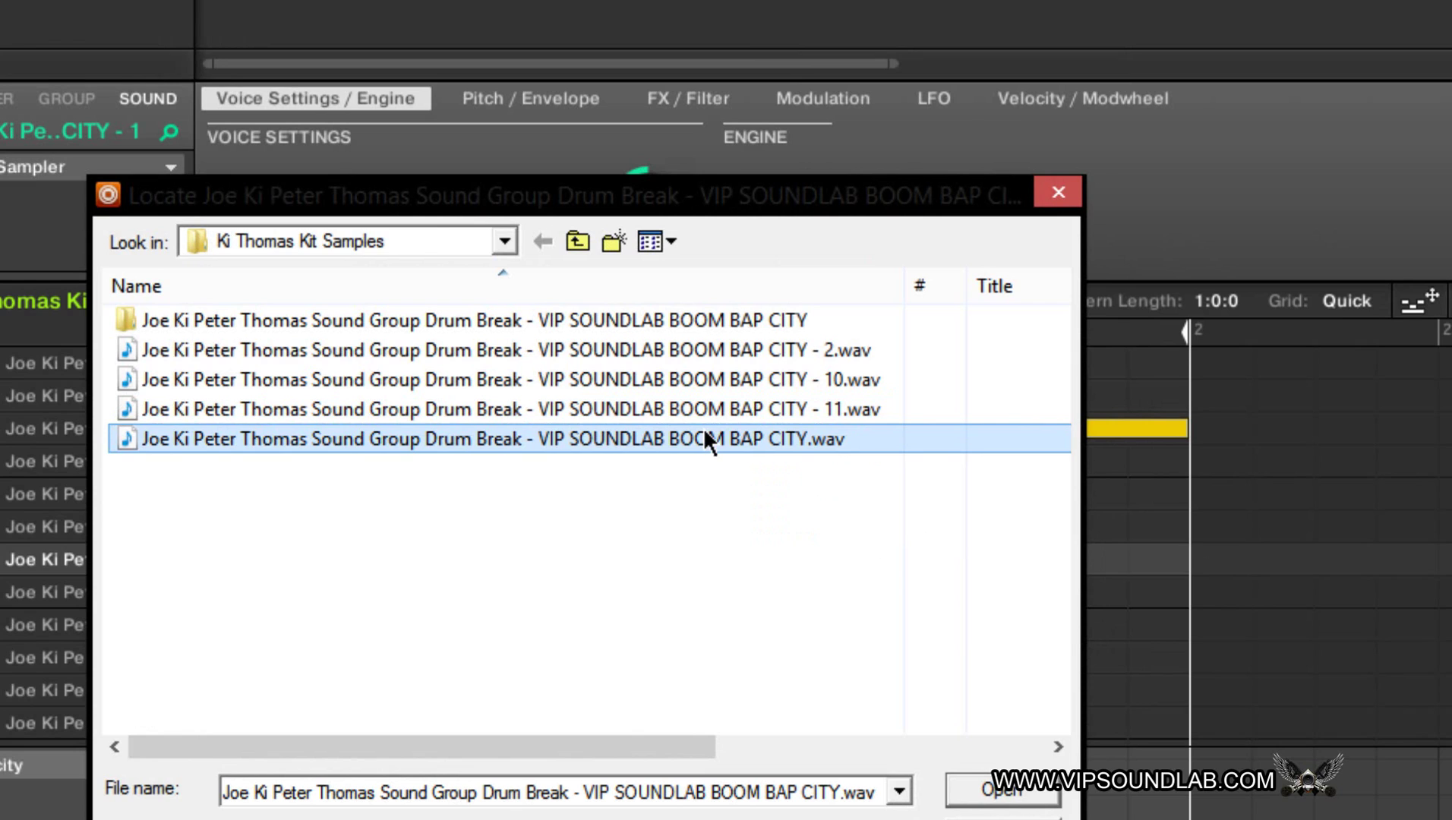
key("ctrl+c")
key("ctrl+v")
- Rename the copy so it ends in "BOOM BAP CITY - 1.wav" and open it as the missing sample
right_click(741, 456)
left_click(818, 394)
left_click(854, 471)
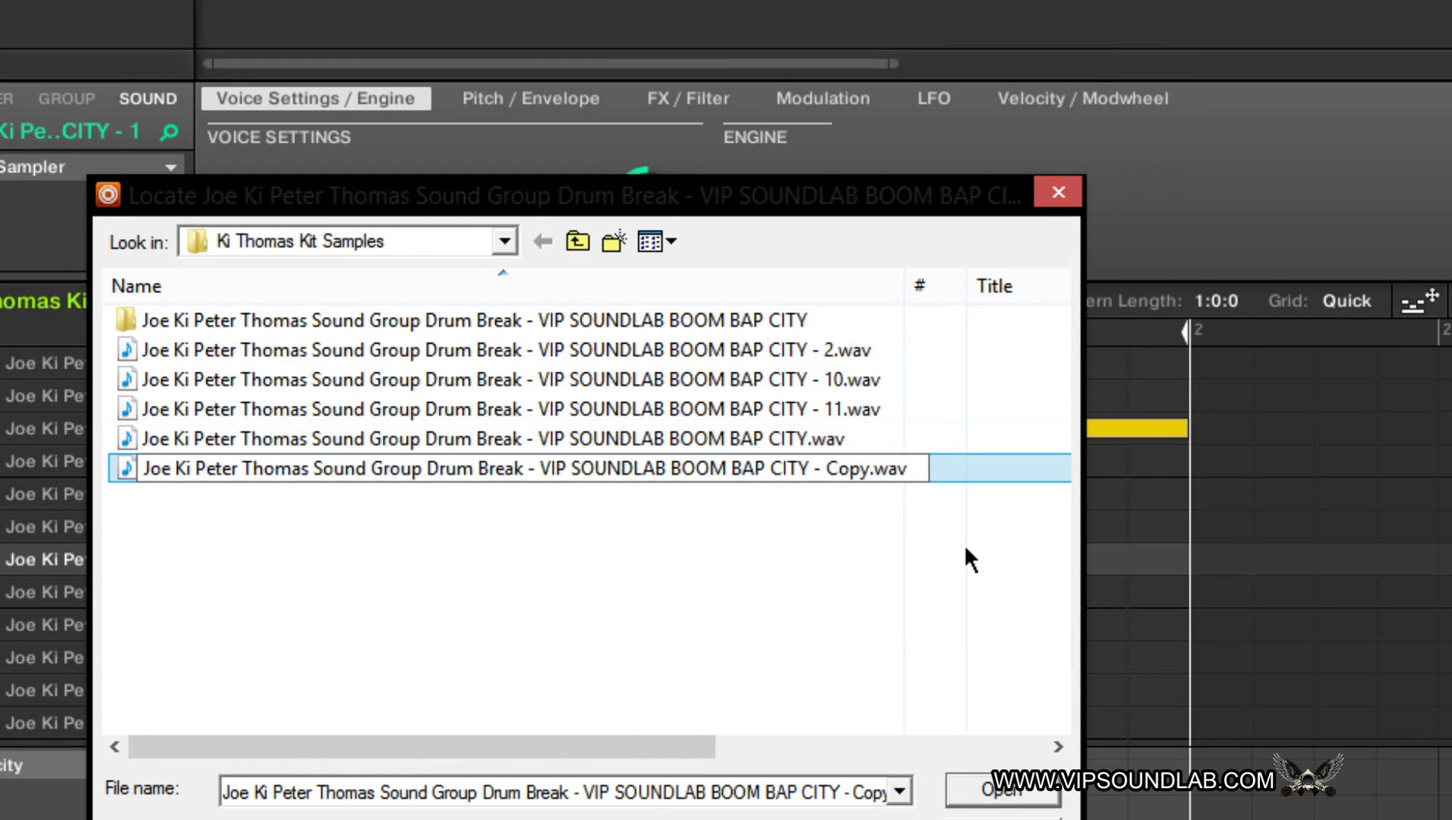
key("BackSpace")
key("BackSpace")
key("BackSpace")
key("BackSpace")
type("1")
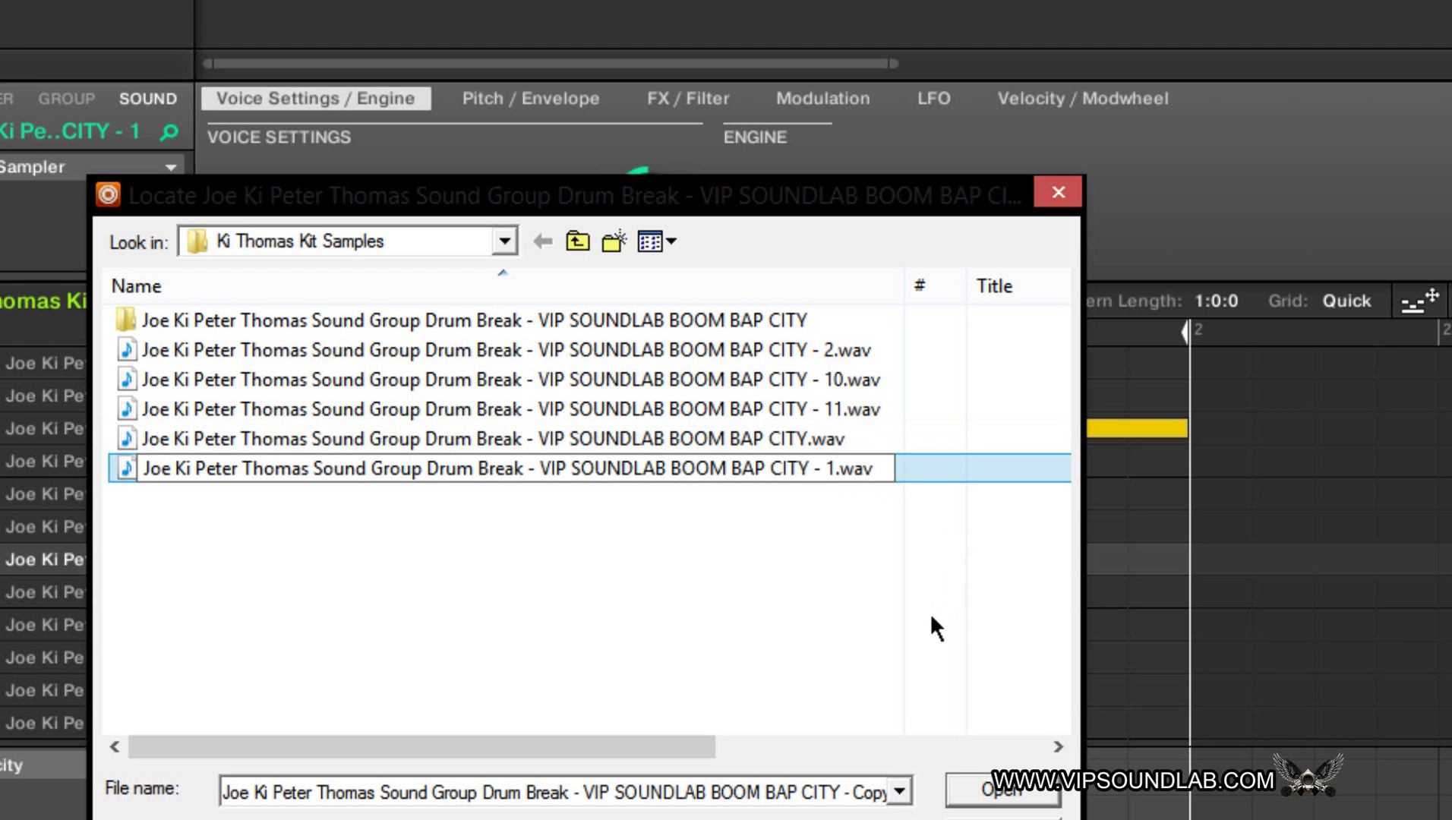
key("Return")
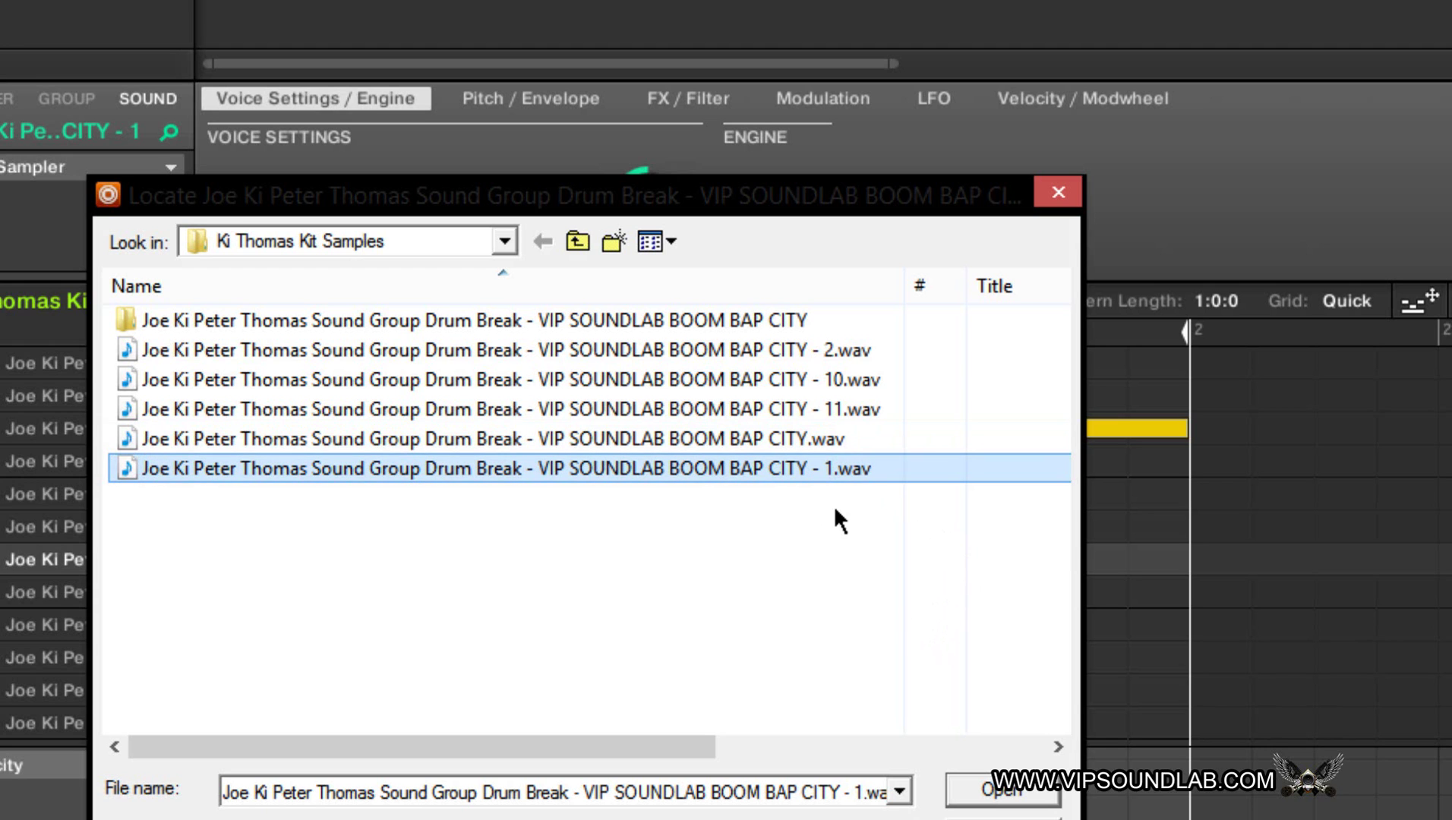
left_click(1022, 790)
- Start locating the next missing sample and rename the drum break copy so it ends in "BOOM BAP CITY - 4.wav"
left_click(747, 396)
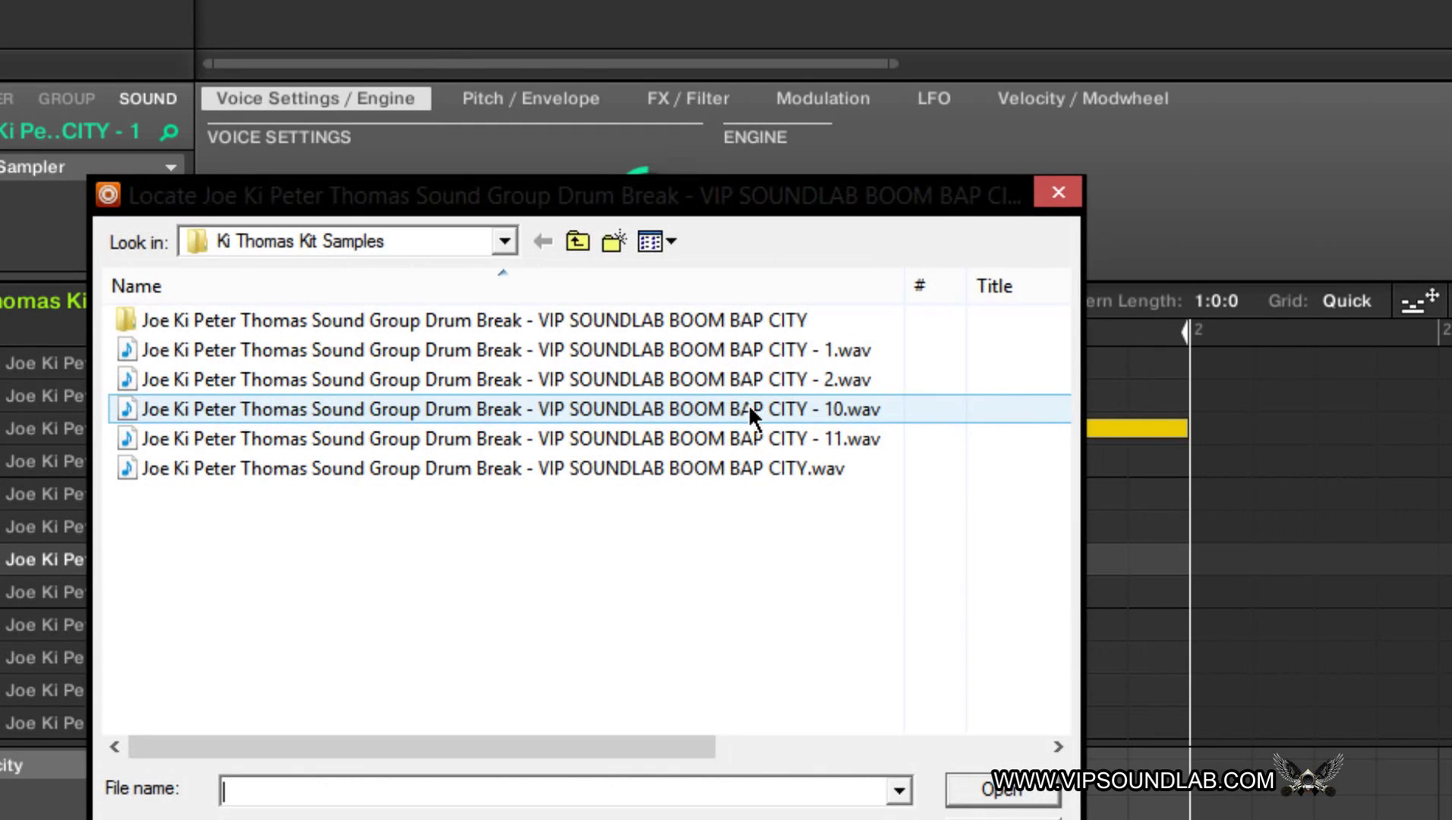
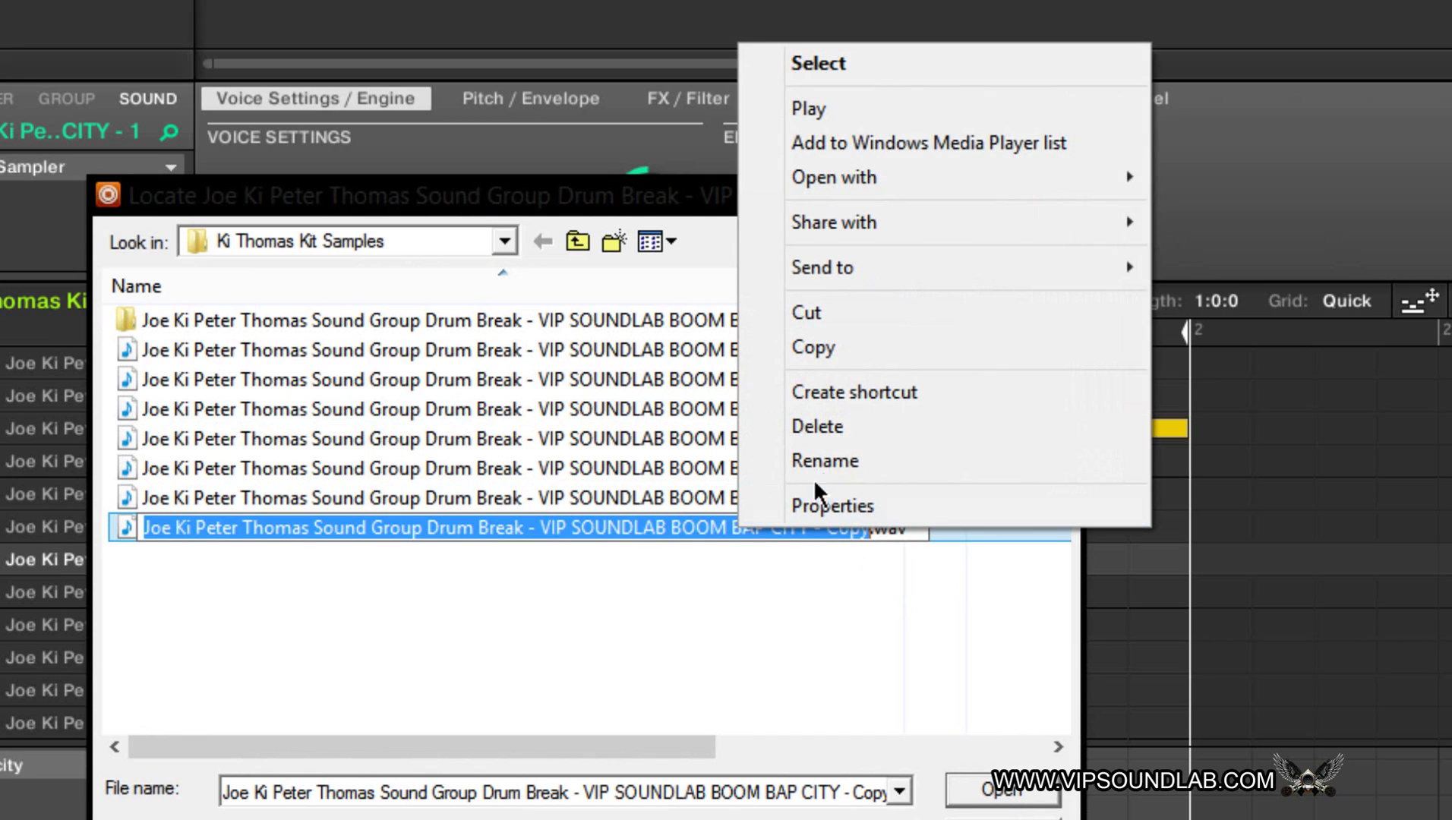
left_click(823, 465)
left_click(862, 530)
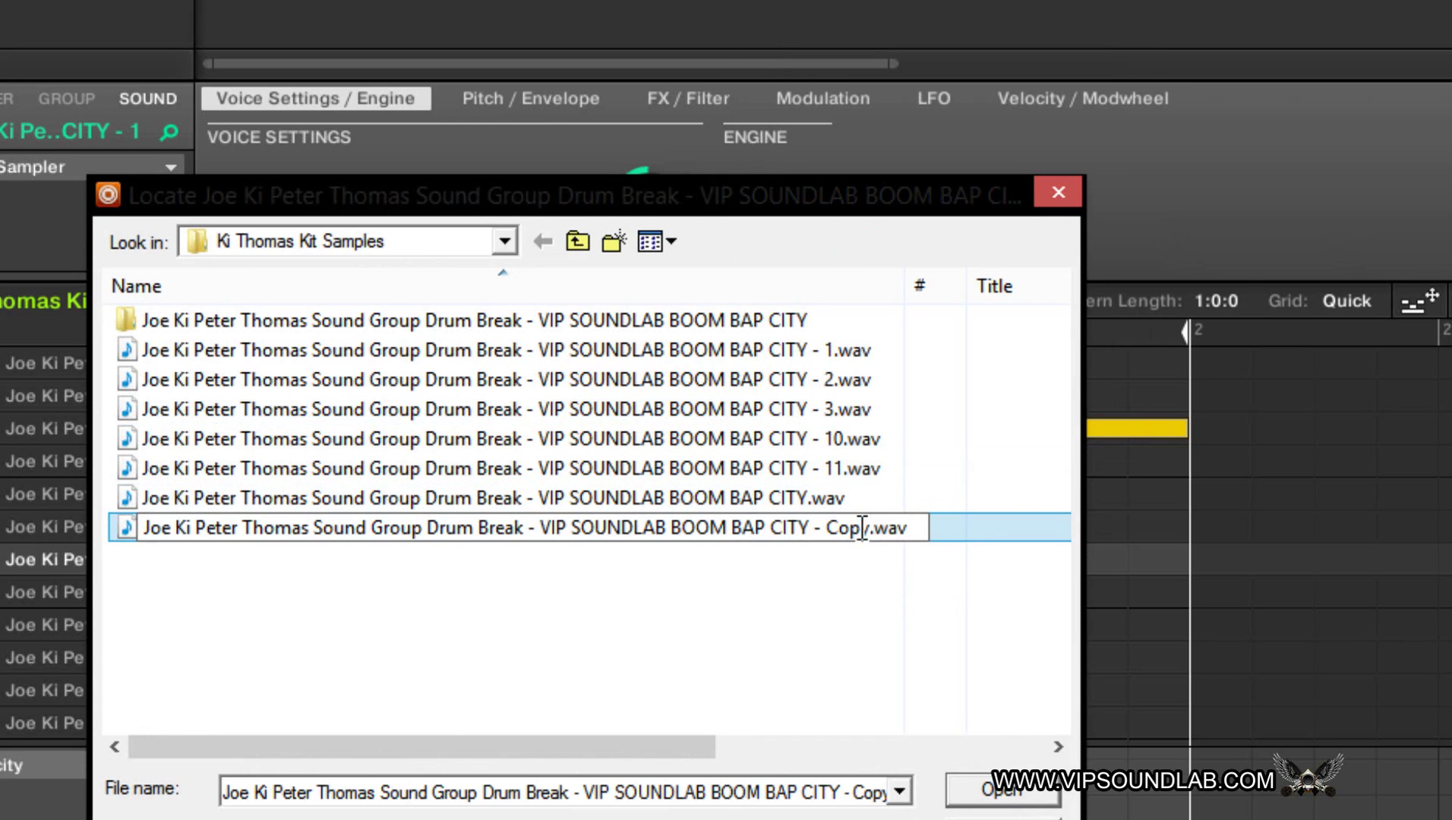
key("BackSpace")
key("BackSpace")
key("BackSpace")
key("BackSpace")
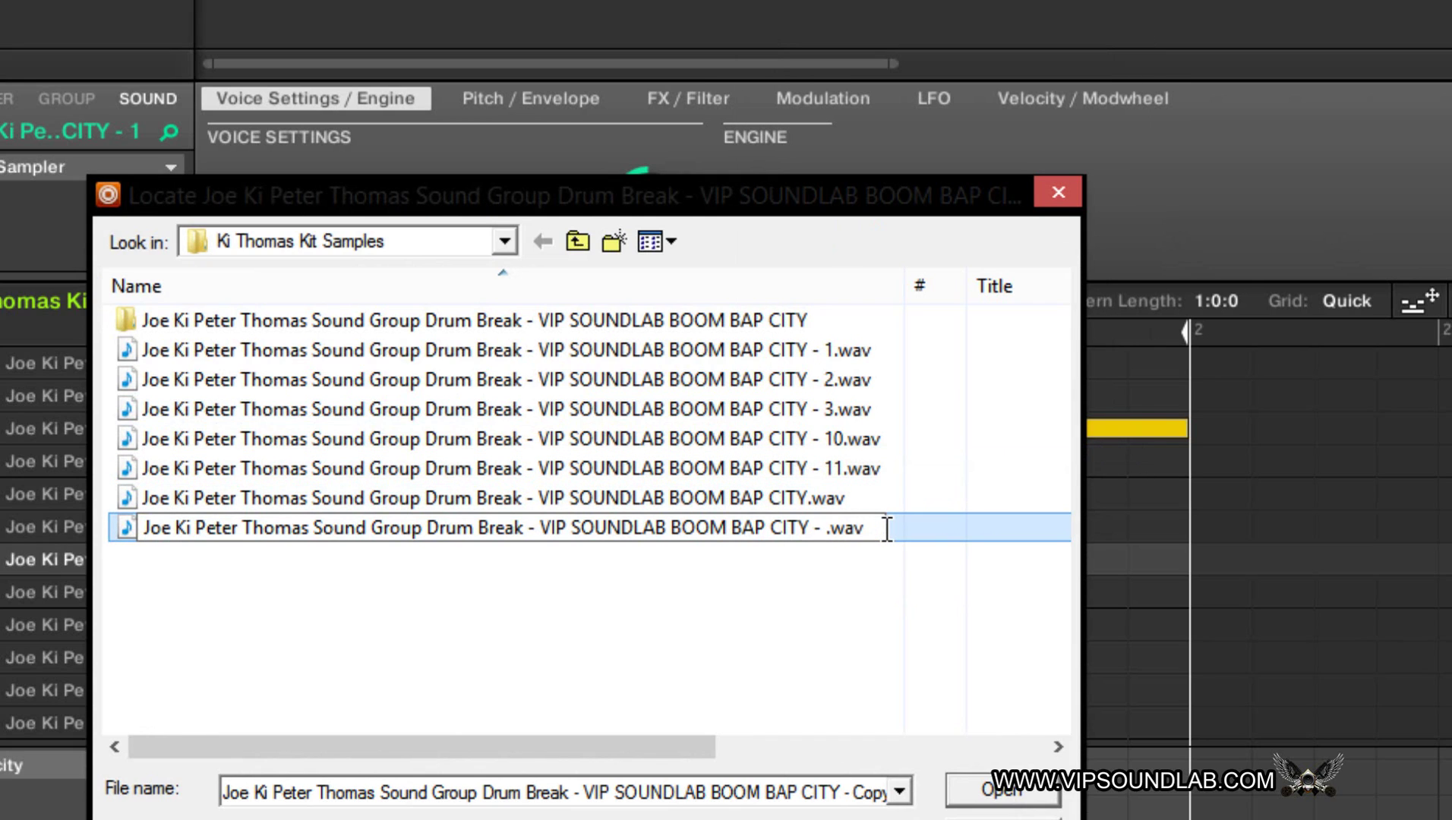
type("4")
key("Return")
- Open the "BOOM BAP CITY - 4.wav" copy as the missing sample
left_click(810, 527)
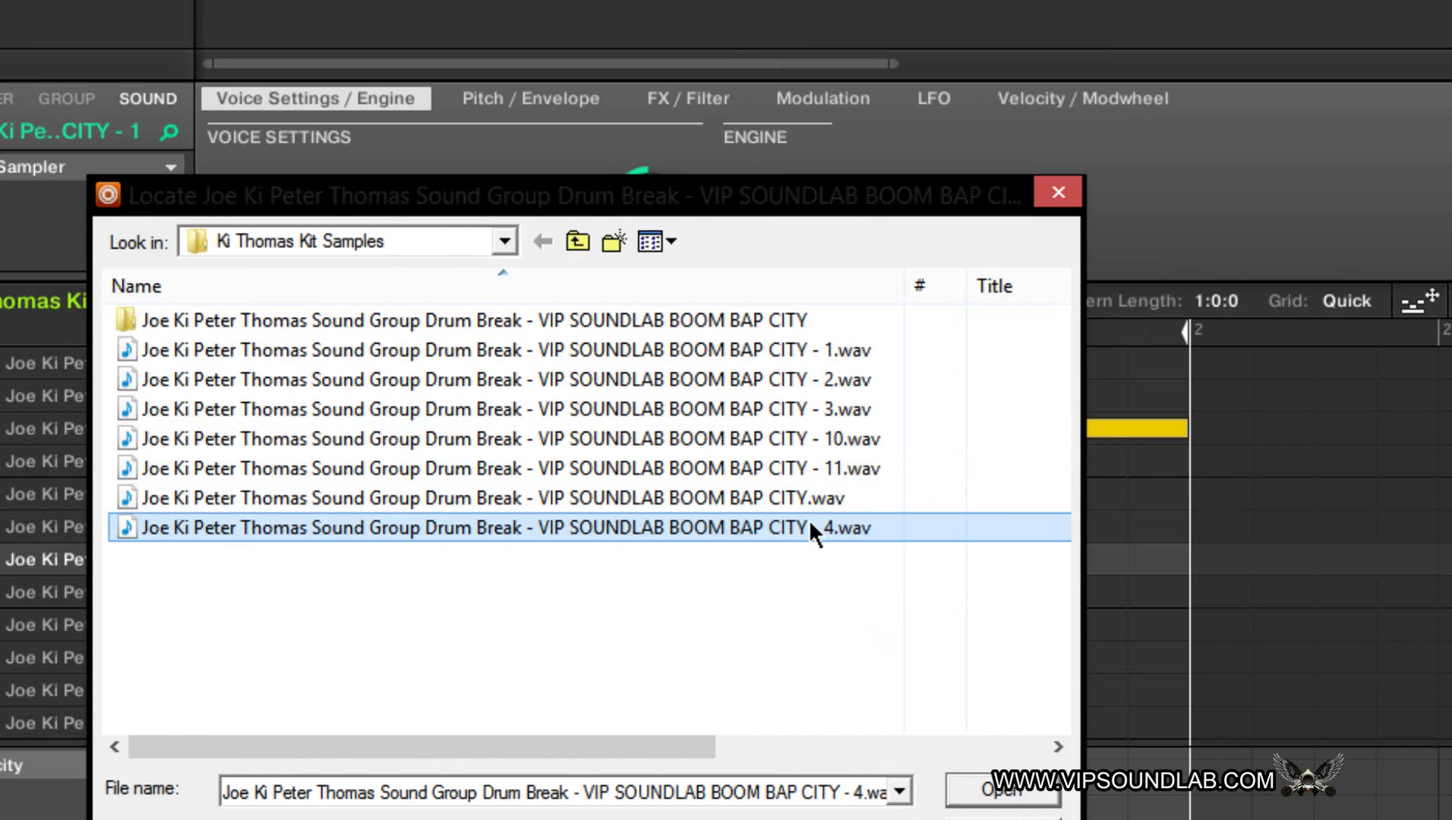
left_click(790, 635)
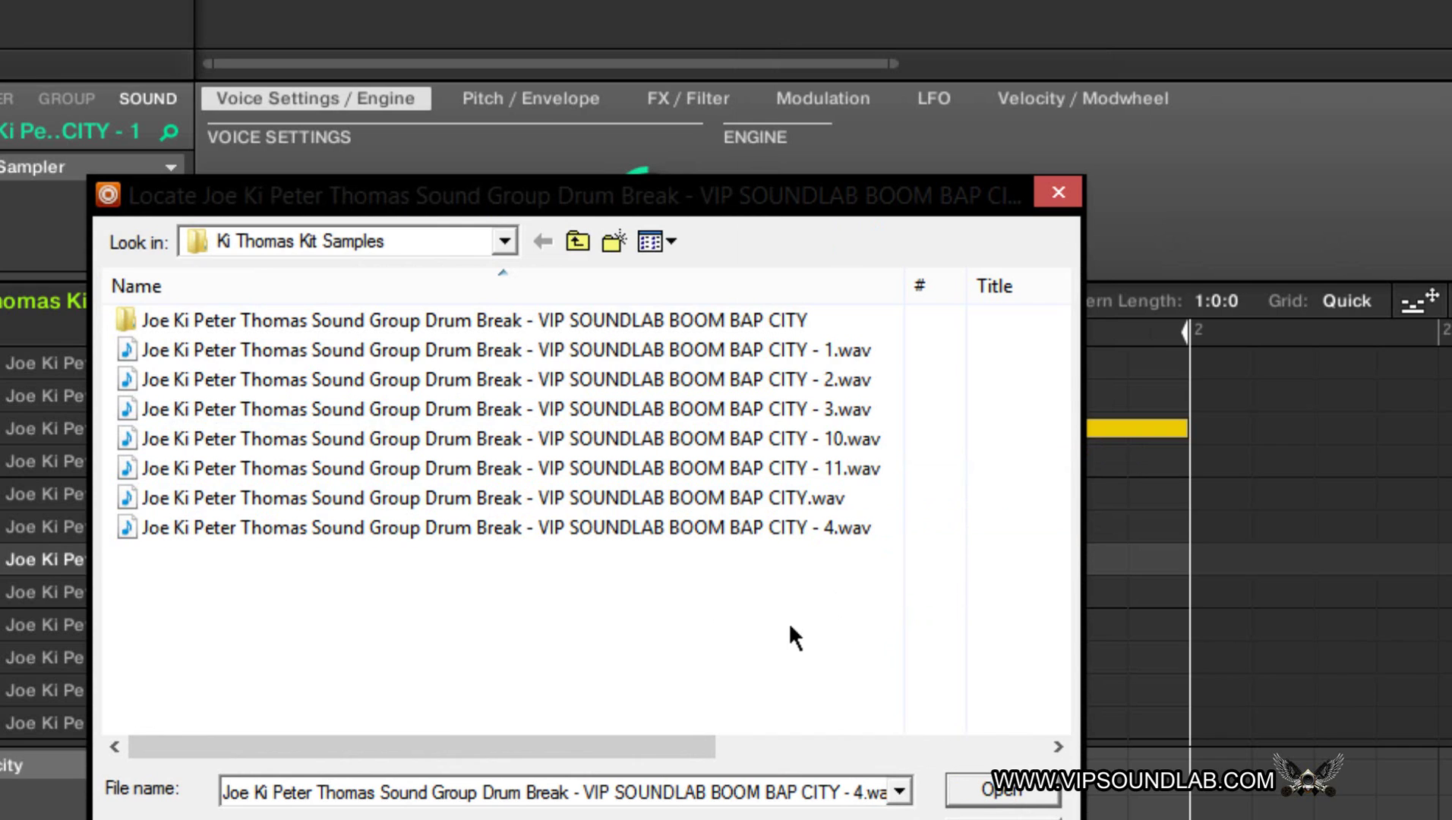
left_click(790, 529)
left_click(1004, 792)
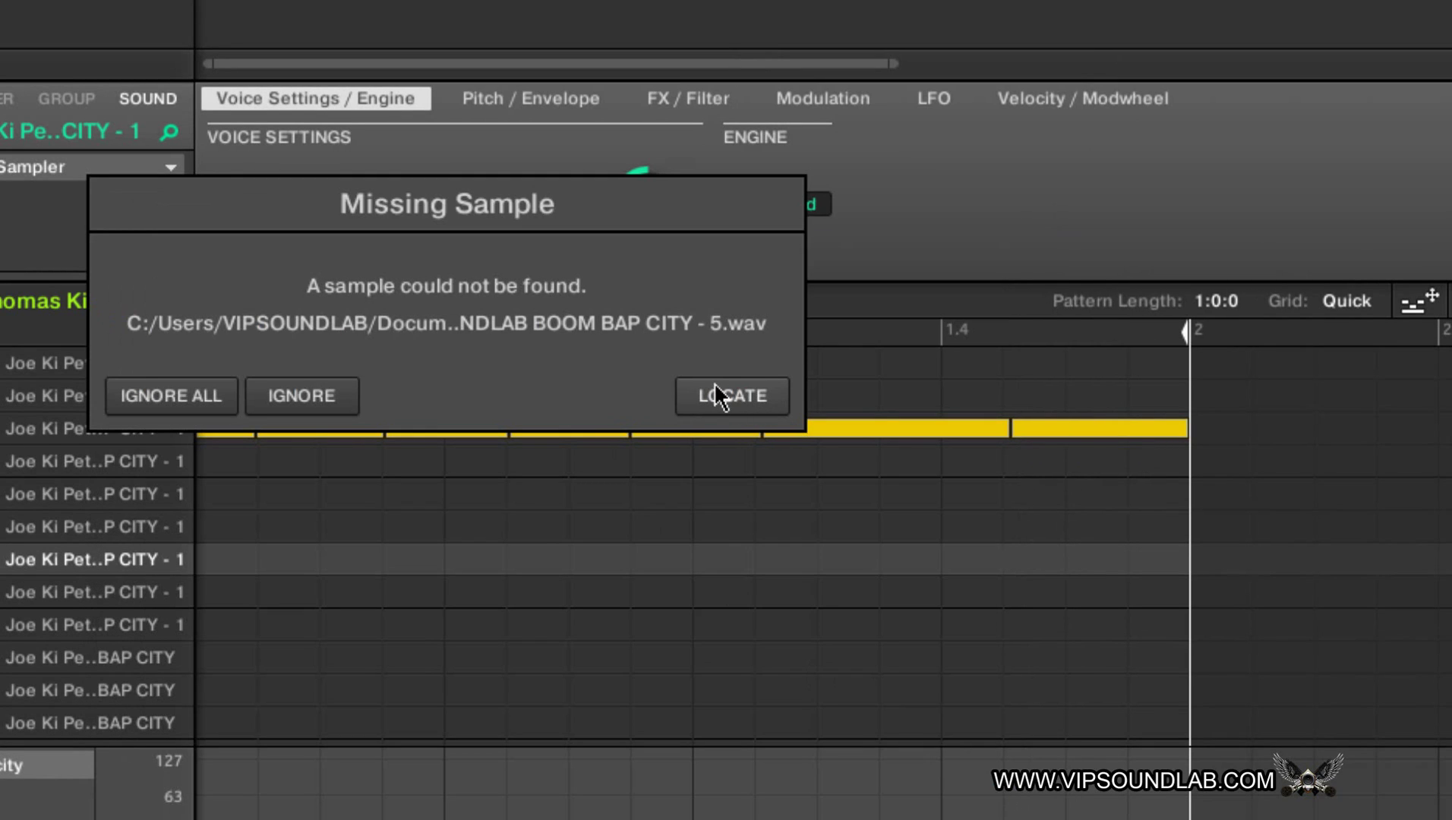
- Start locating the missing "- 5.wav" sample and duplicate the original BOOM BAP CITY.wav drum break
left_click(722, 397)
left_click(782, 529)
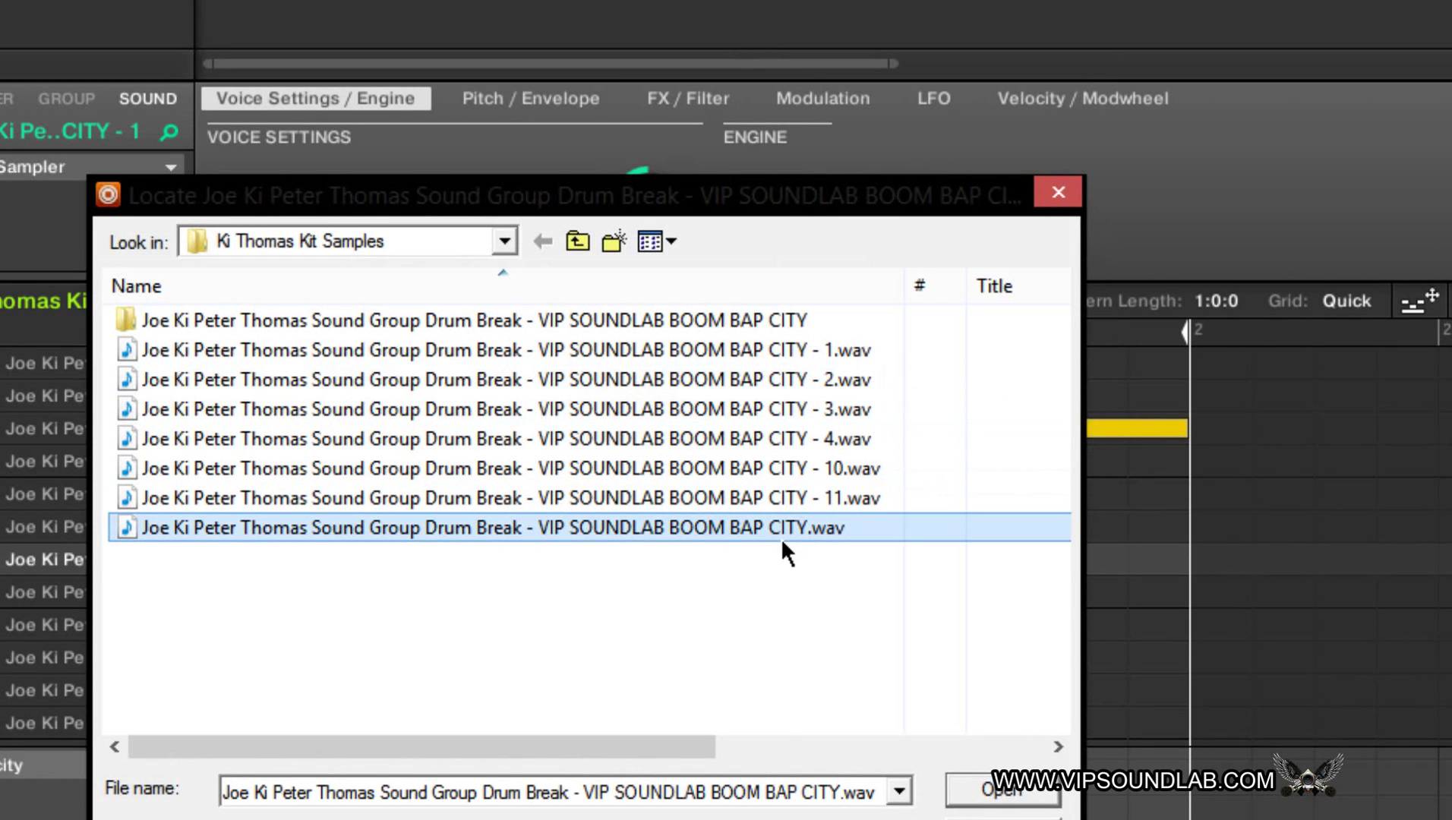
key("ctrl+c")
key("ctrl+v")
- Rename the copy so it ends in "BOOM BAP CITY - 5.wav" and open it as the missing sample
right_click(793, 553)
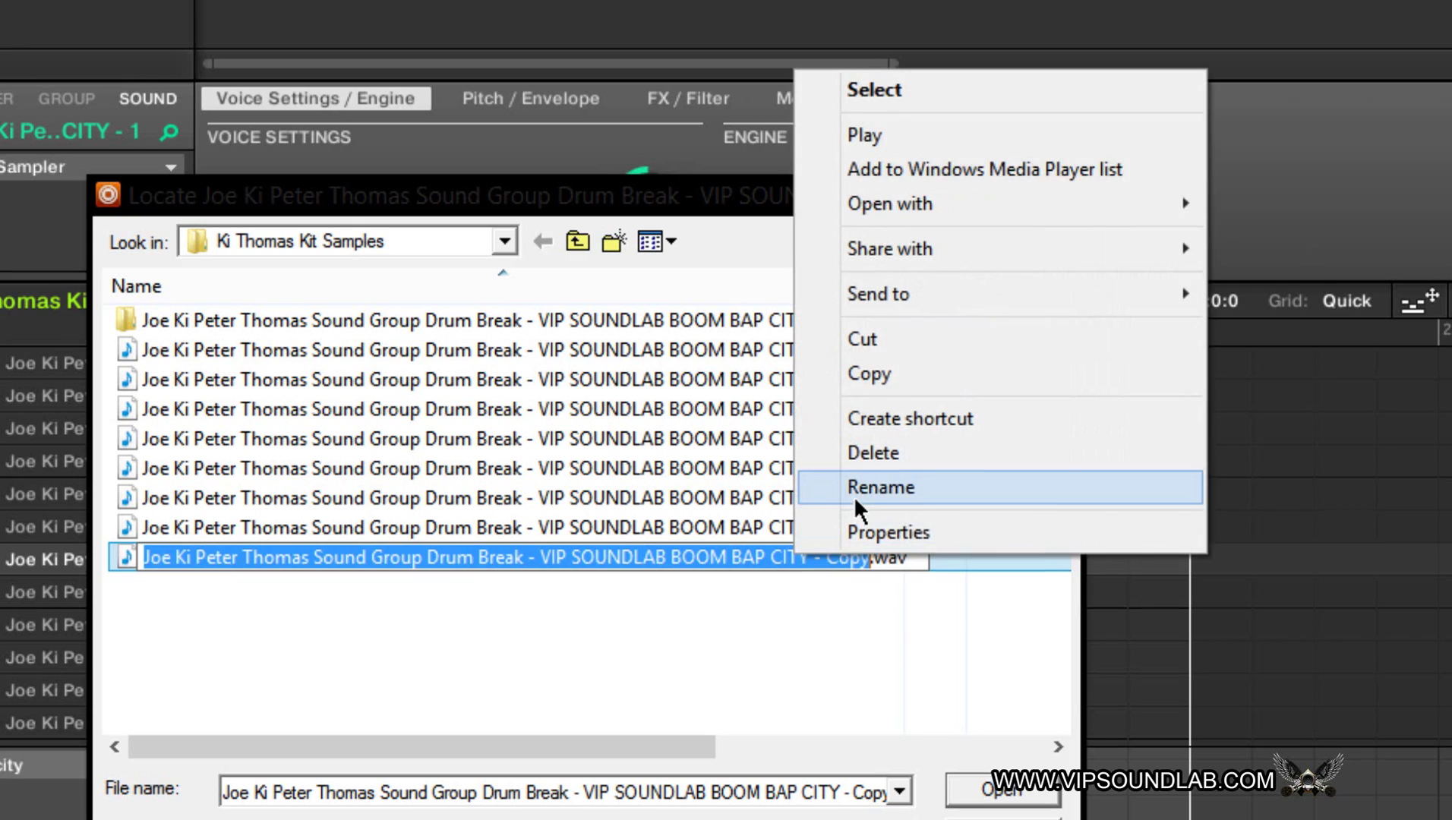
left_click(853, 494)
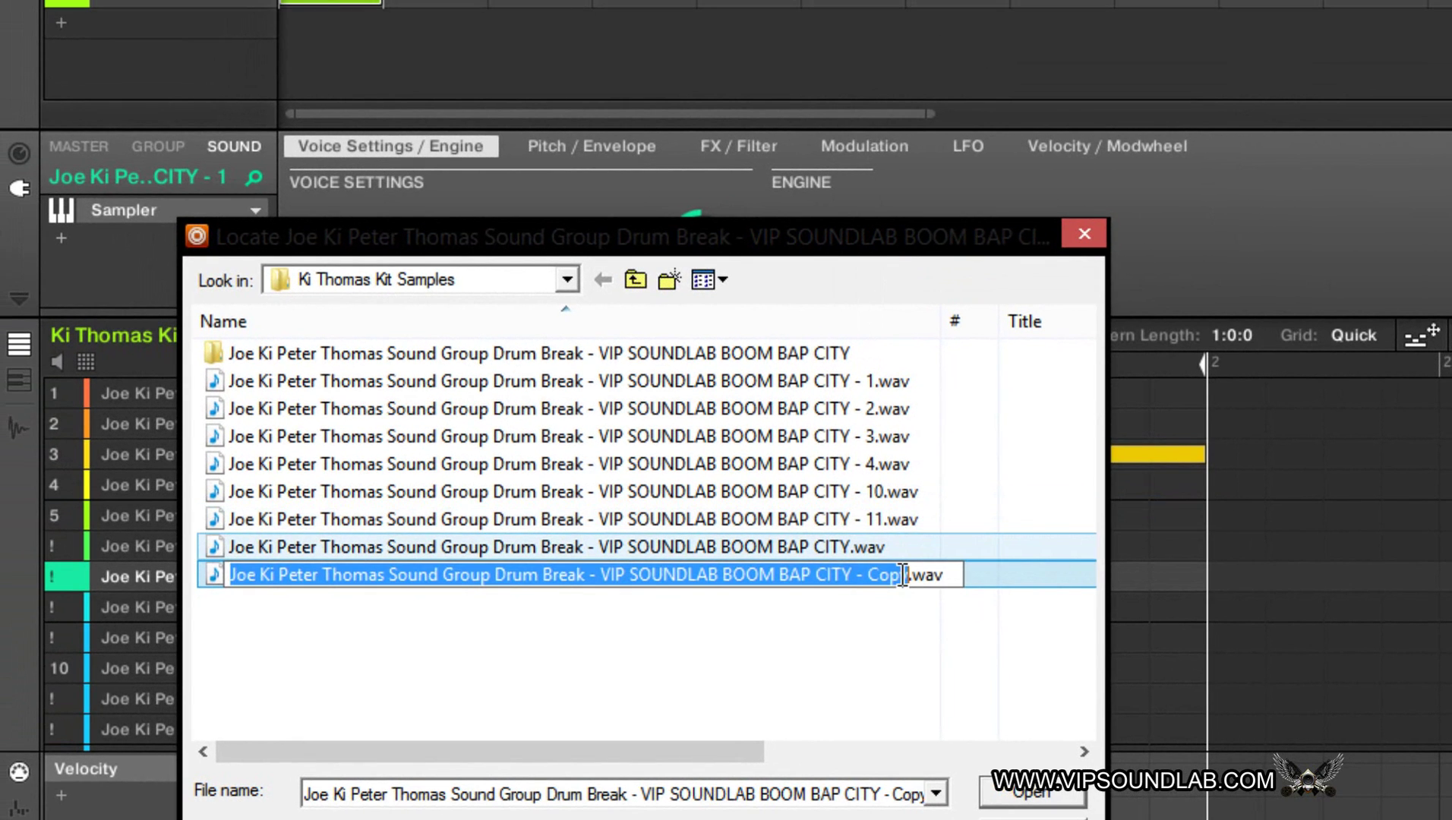
left_click(939, 578)
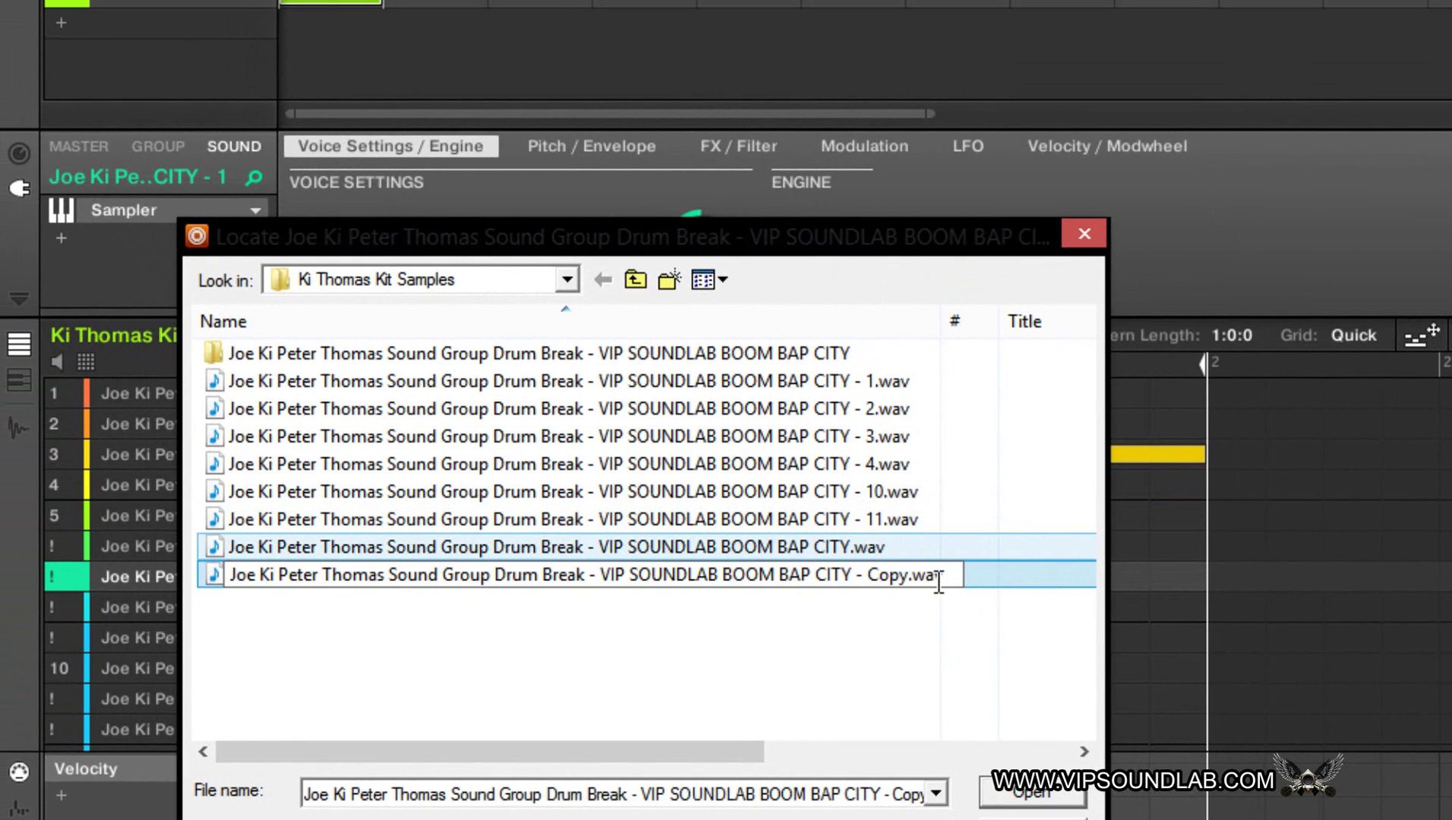
key("BackSpace")
key("BackSpace")
key("BackSpace")
key("BackSpace")
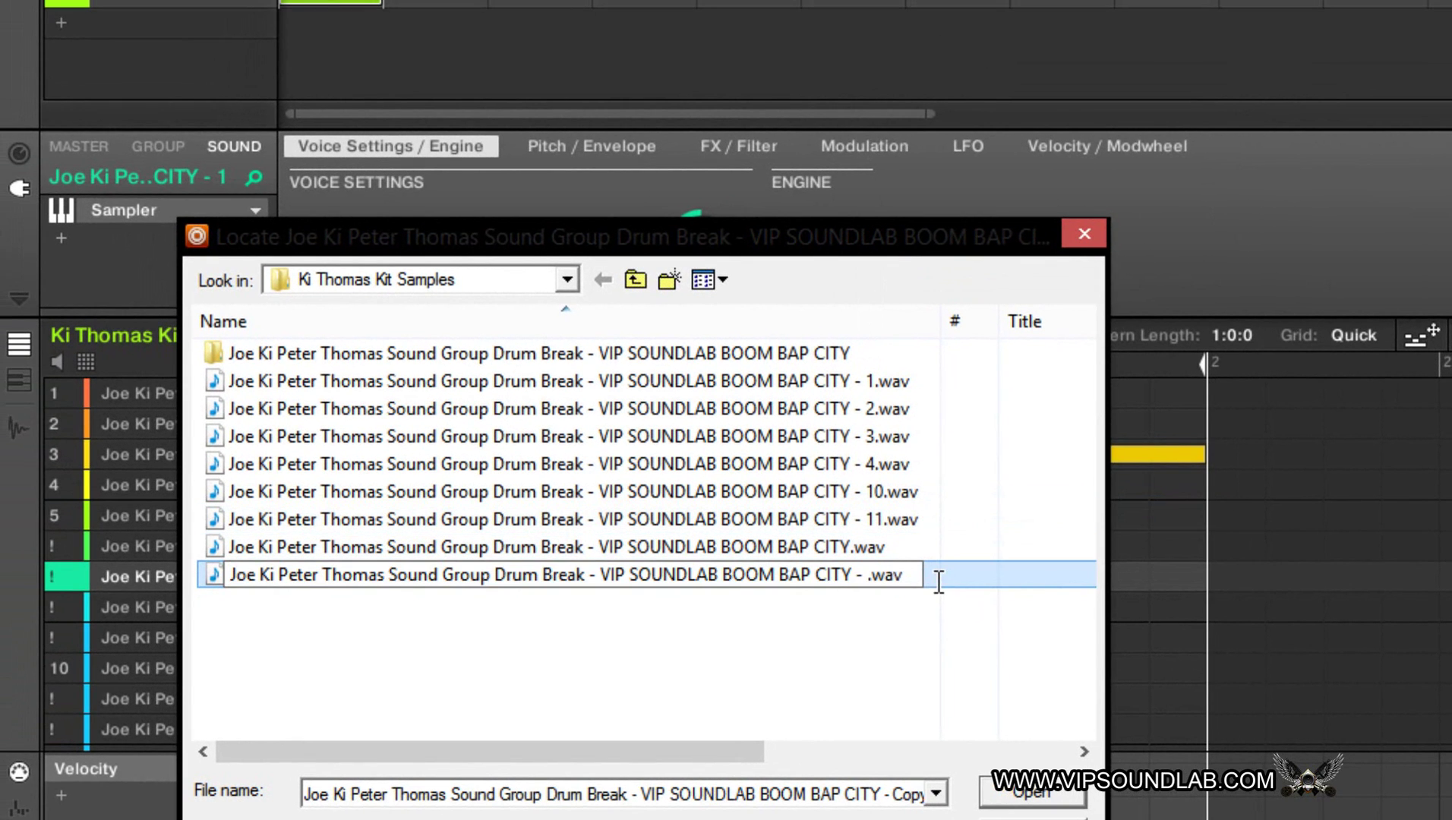
type("5")
key("Return")
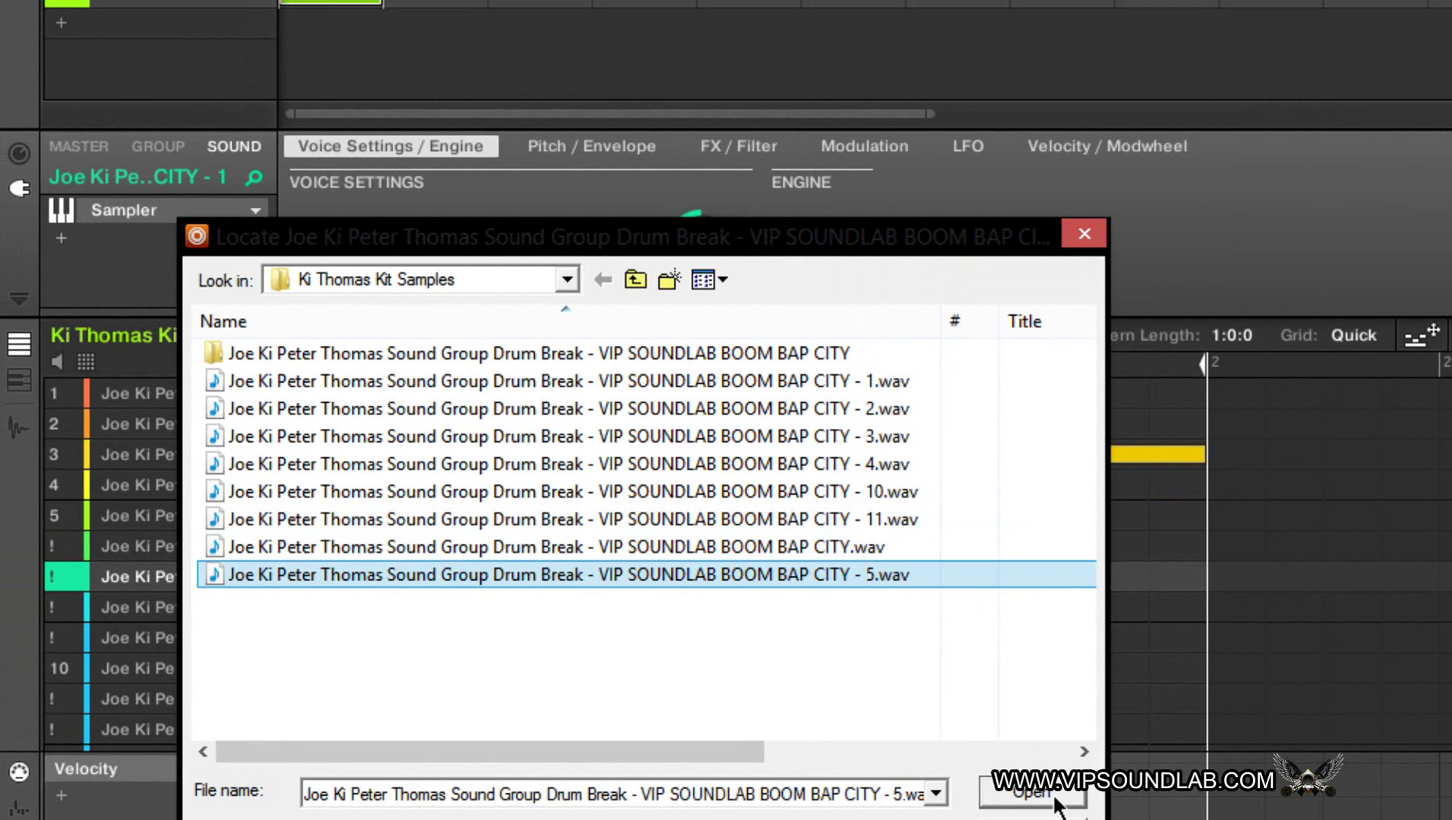
left_click(1025, 792)
- Start locating the next missing sample and duplicate the original BOOM BAP CITY.wav drum break once more
left_click(795, 435)
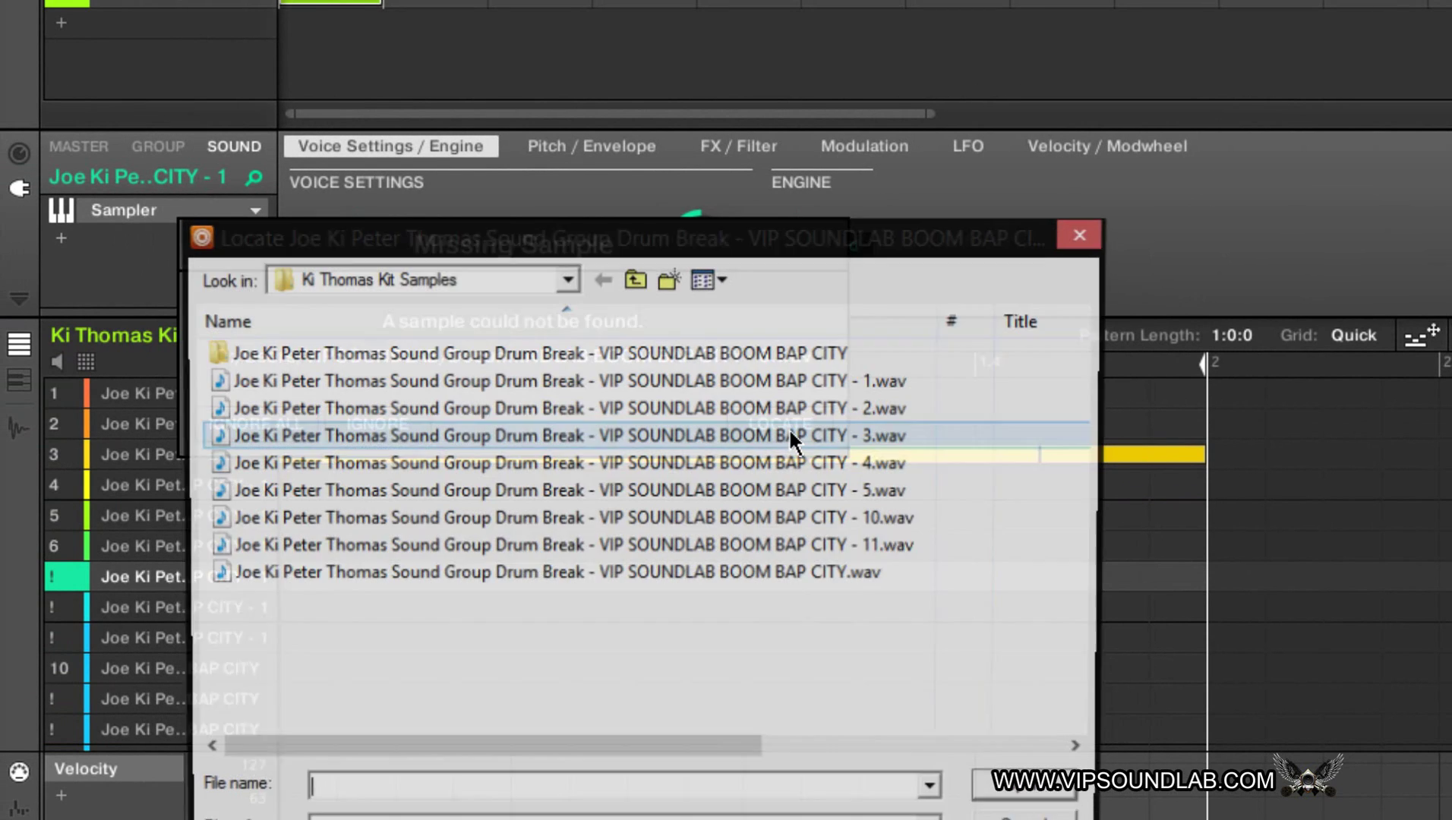
left_click(790, 574)
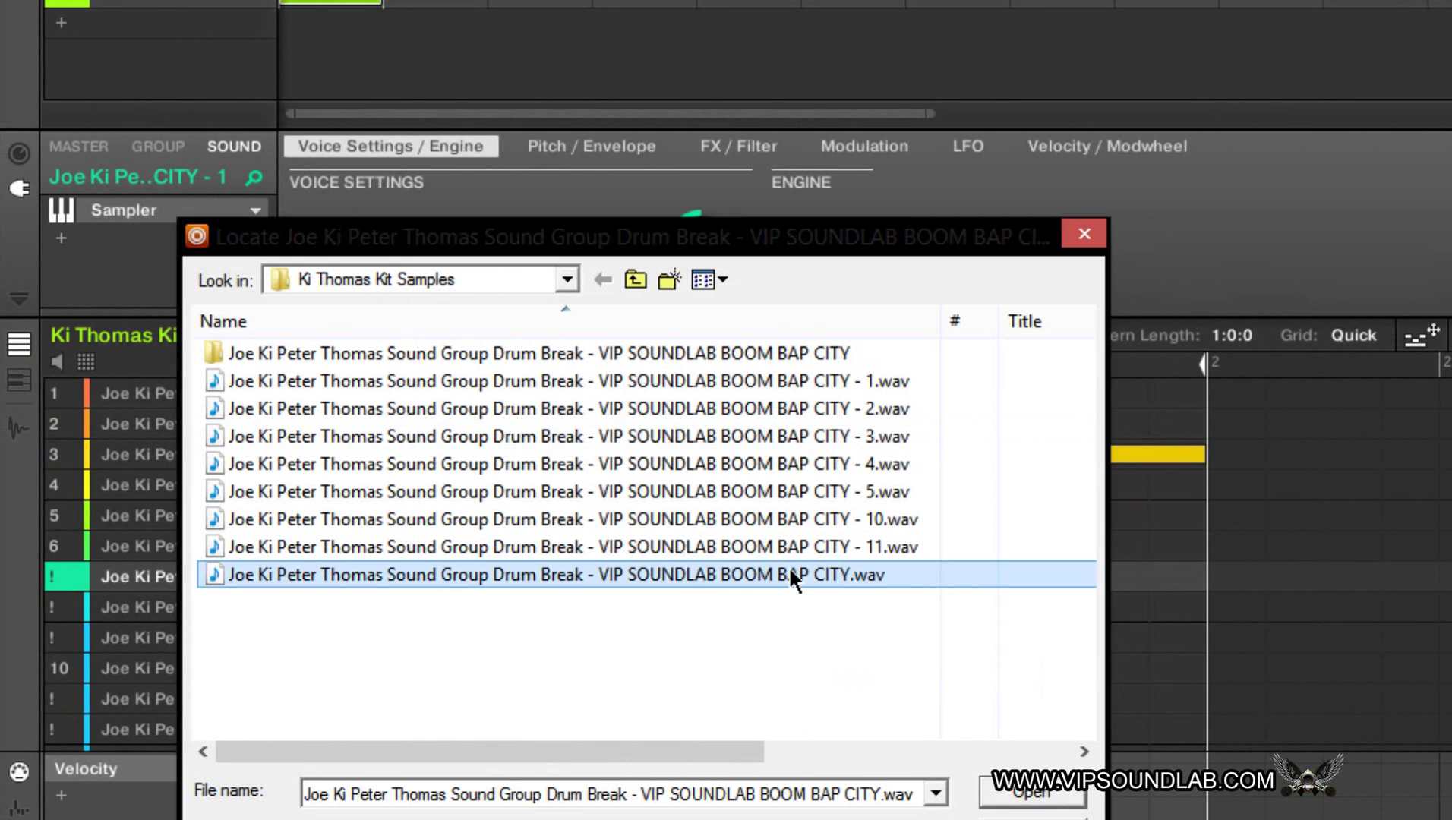
key("ctrl+c")
key("ctrl+v")
- Try to rename the new copy so it ends in "BOOM BAP CITY - 5wav" and decline the file extension change
right_click(820, 601)
left_click(880, 538)
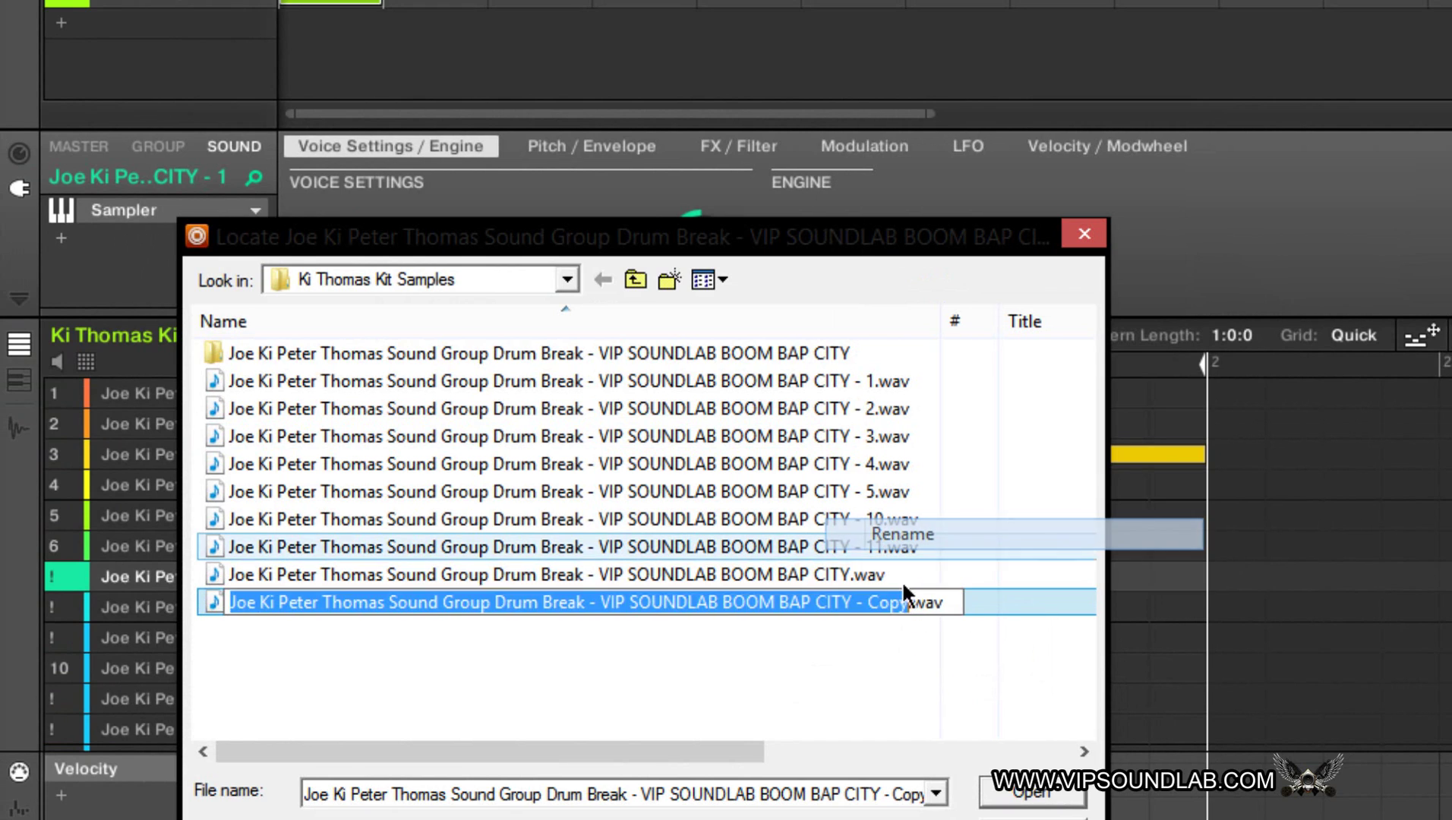
left_click(904, 601)
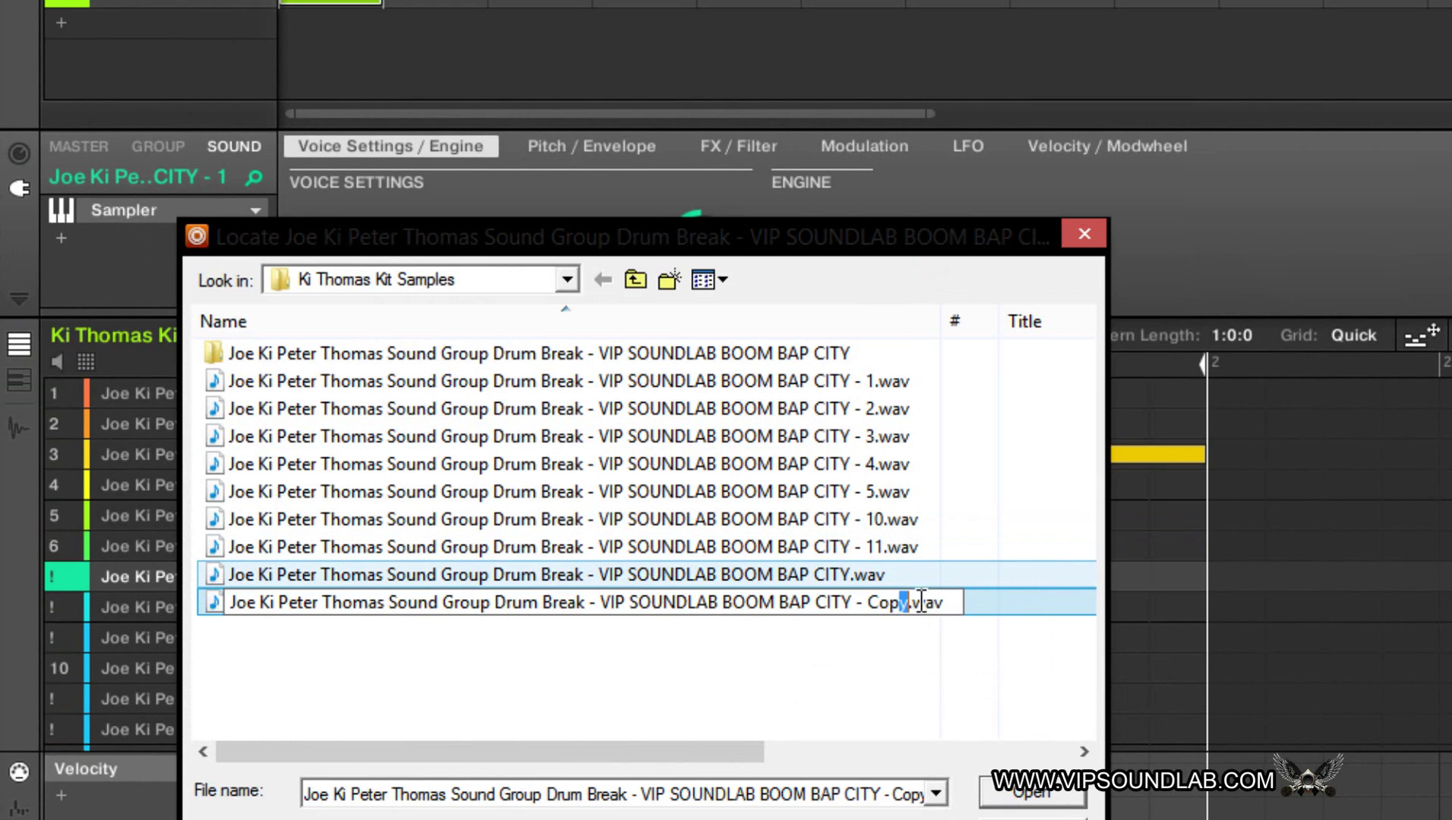
key("BackSpace")
key("BackSpace")
key("BackSpace")
key("BackSpace")
key("BackSpace")
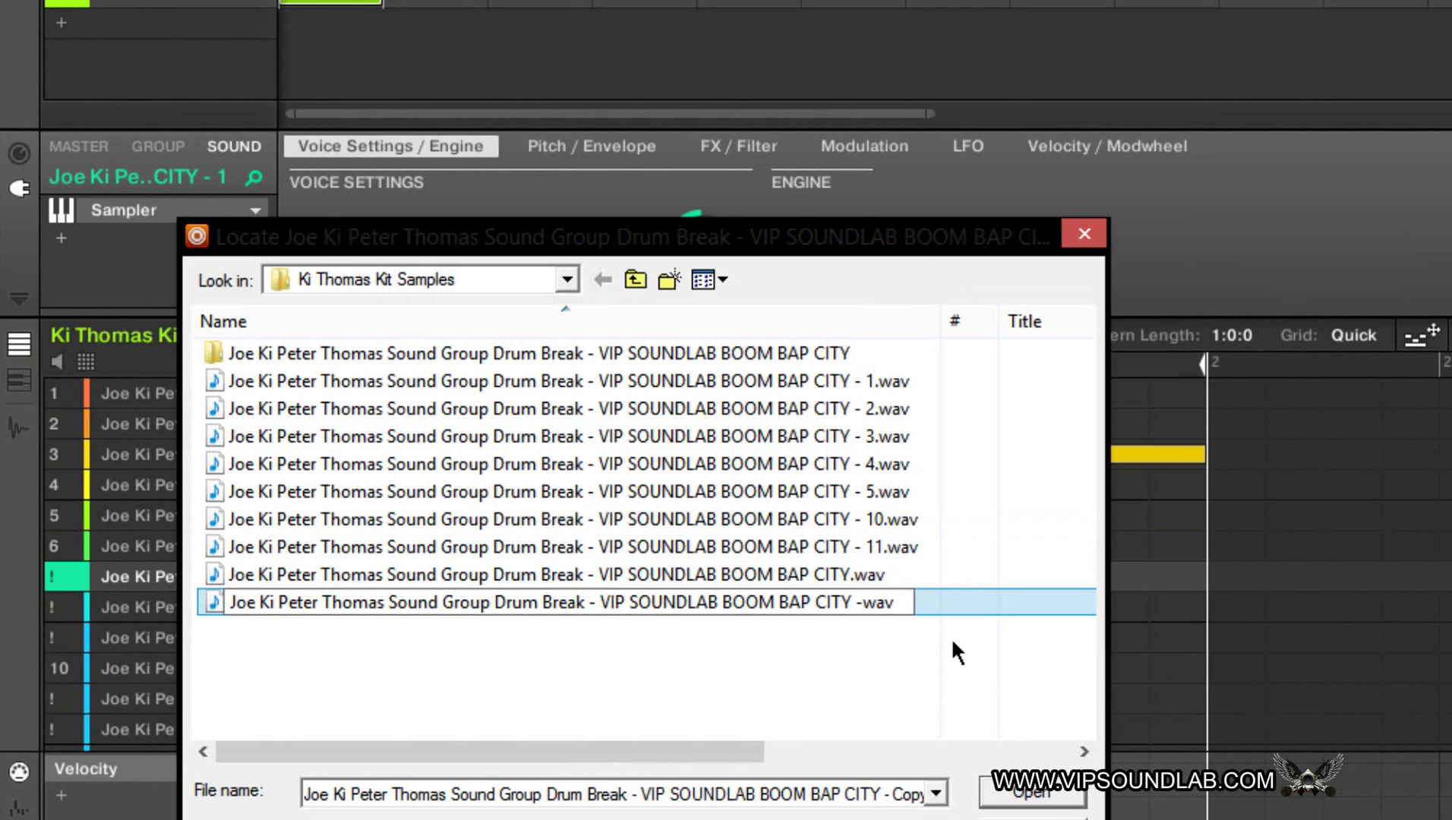
type("5")
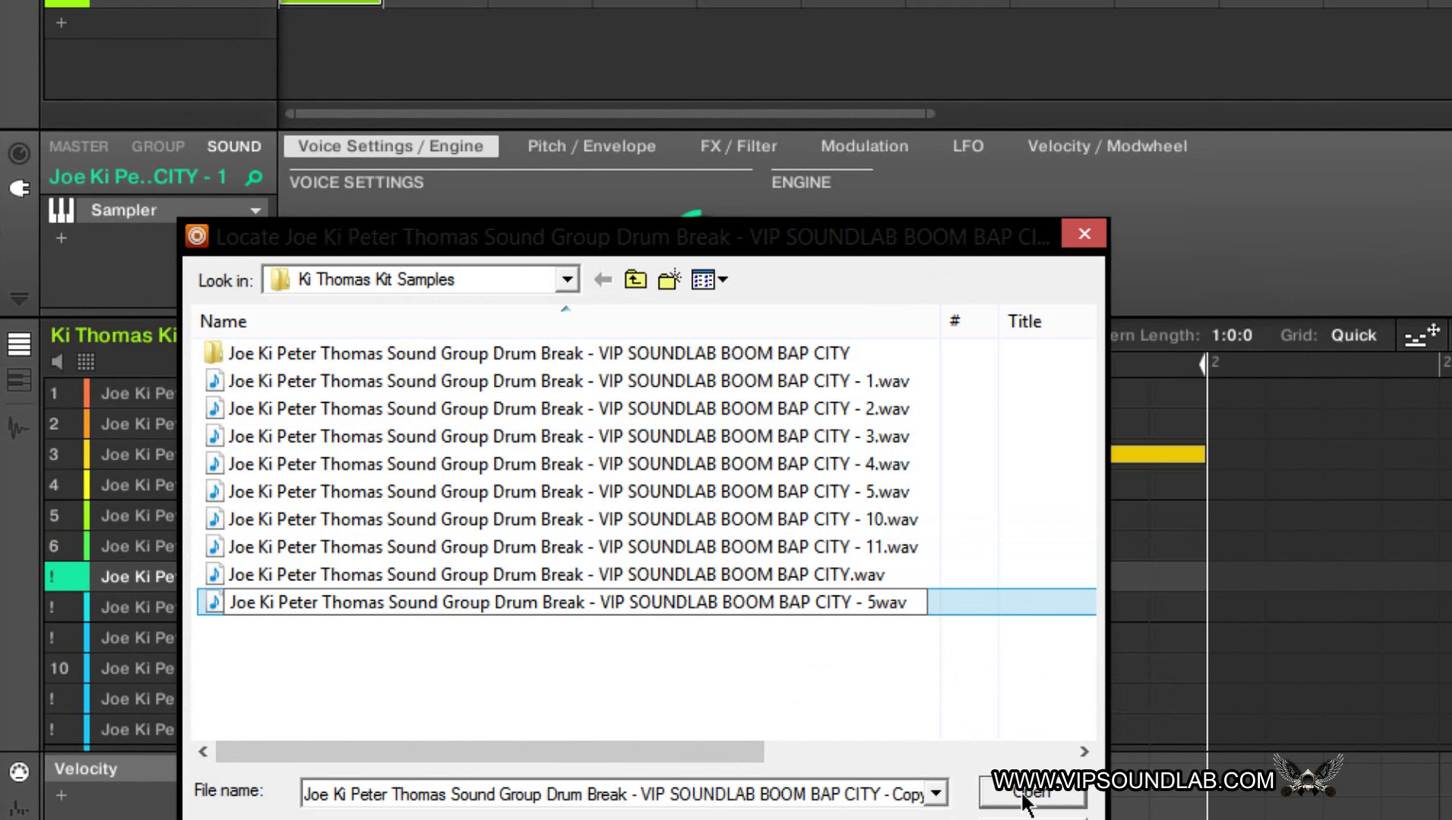
left_click(1023, 803)
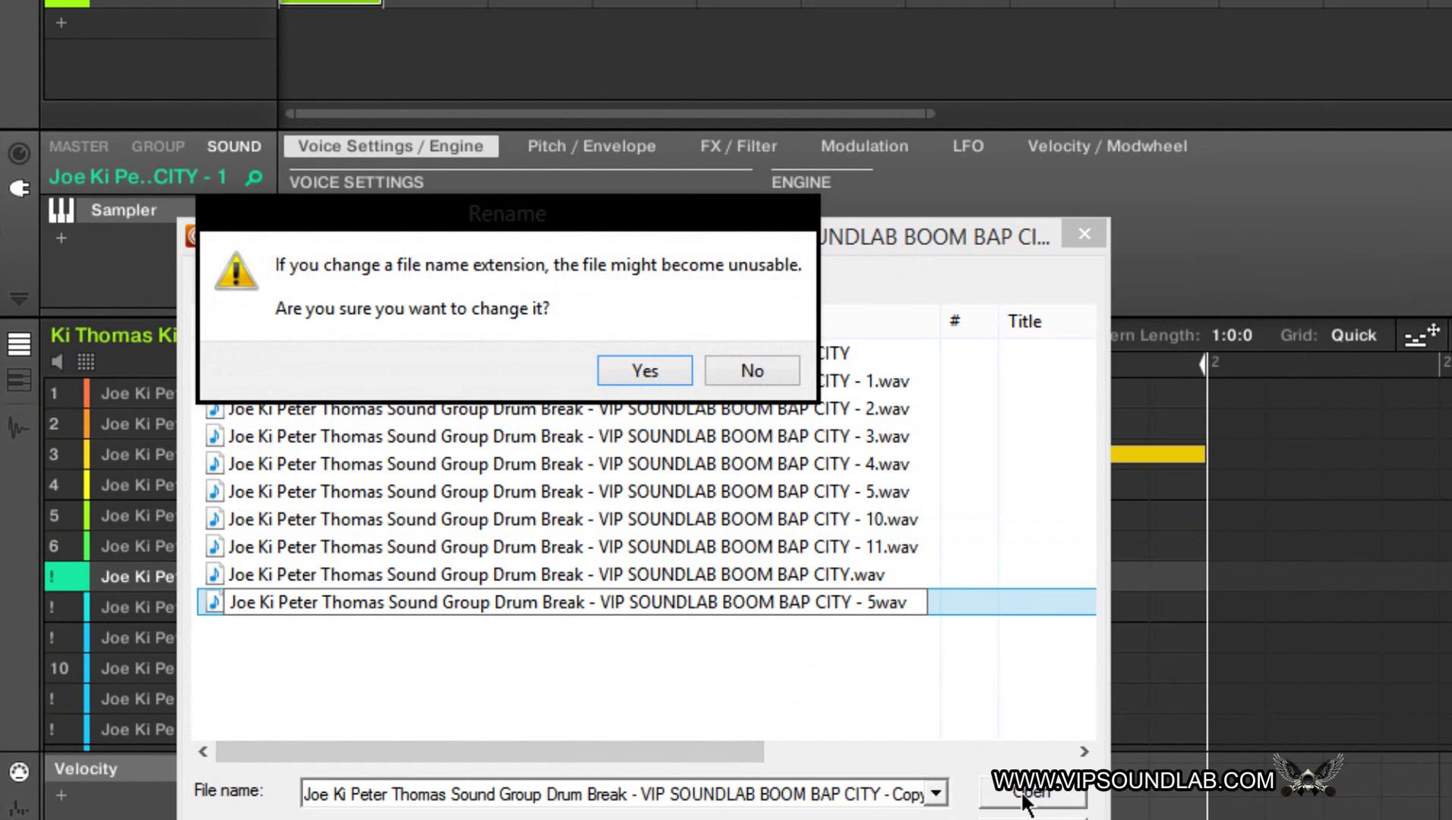
left_click(758, 368)
- Try to rename the copy so it ends in "BOOM BAP CITY - 5.wav" and decline the alternative name offered for the duplicate
right_click(866, 602)
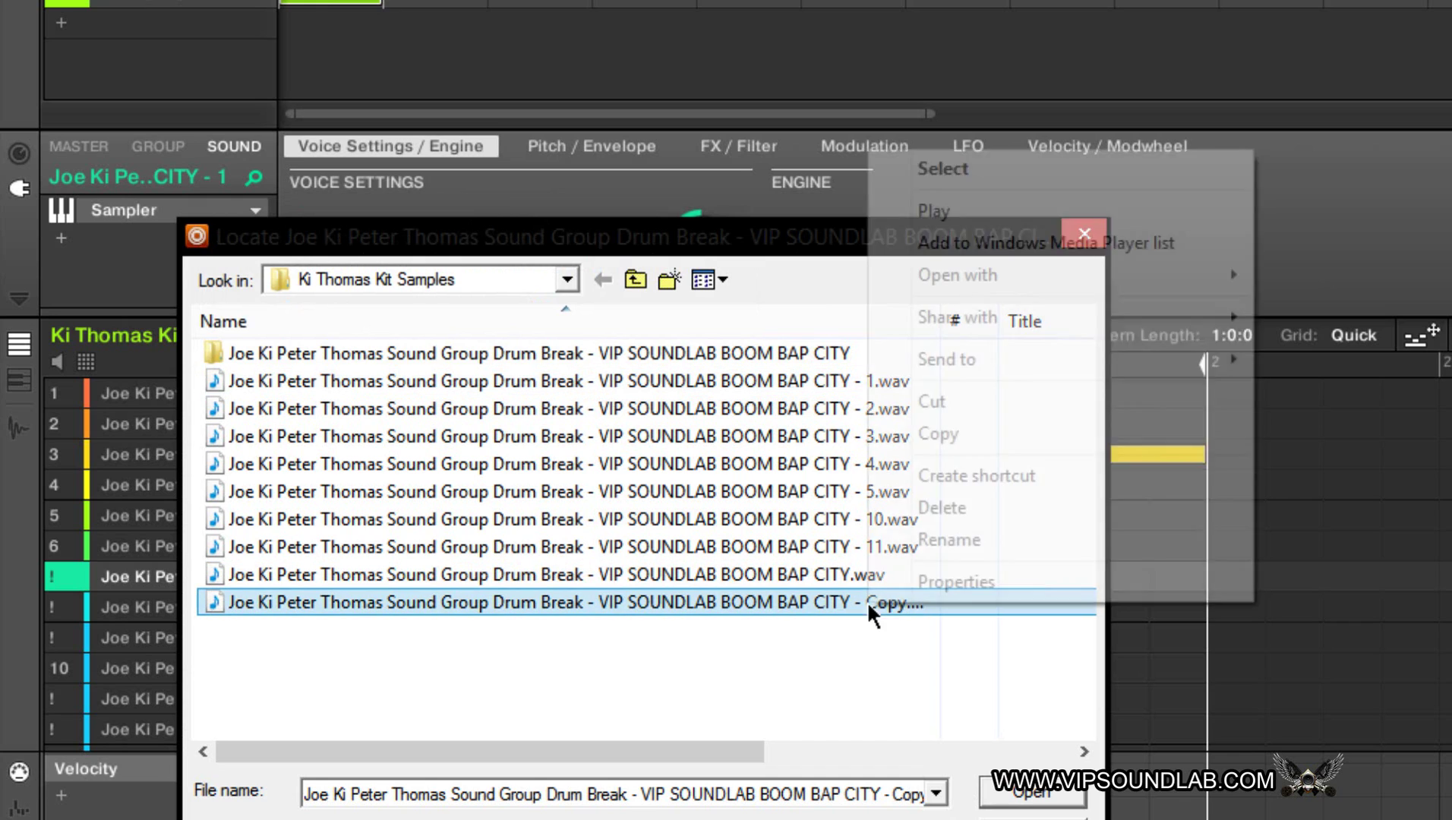
left_click(947, 539)
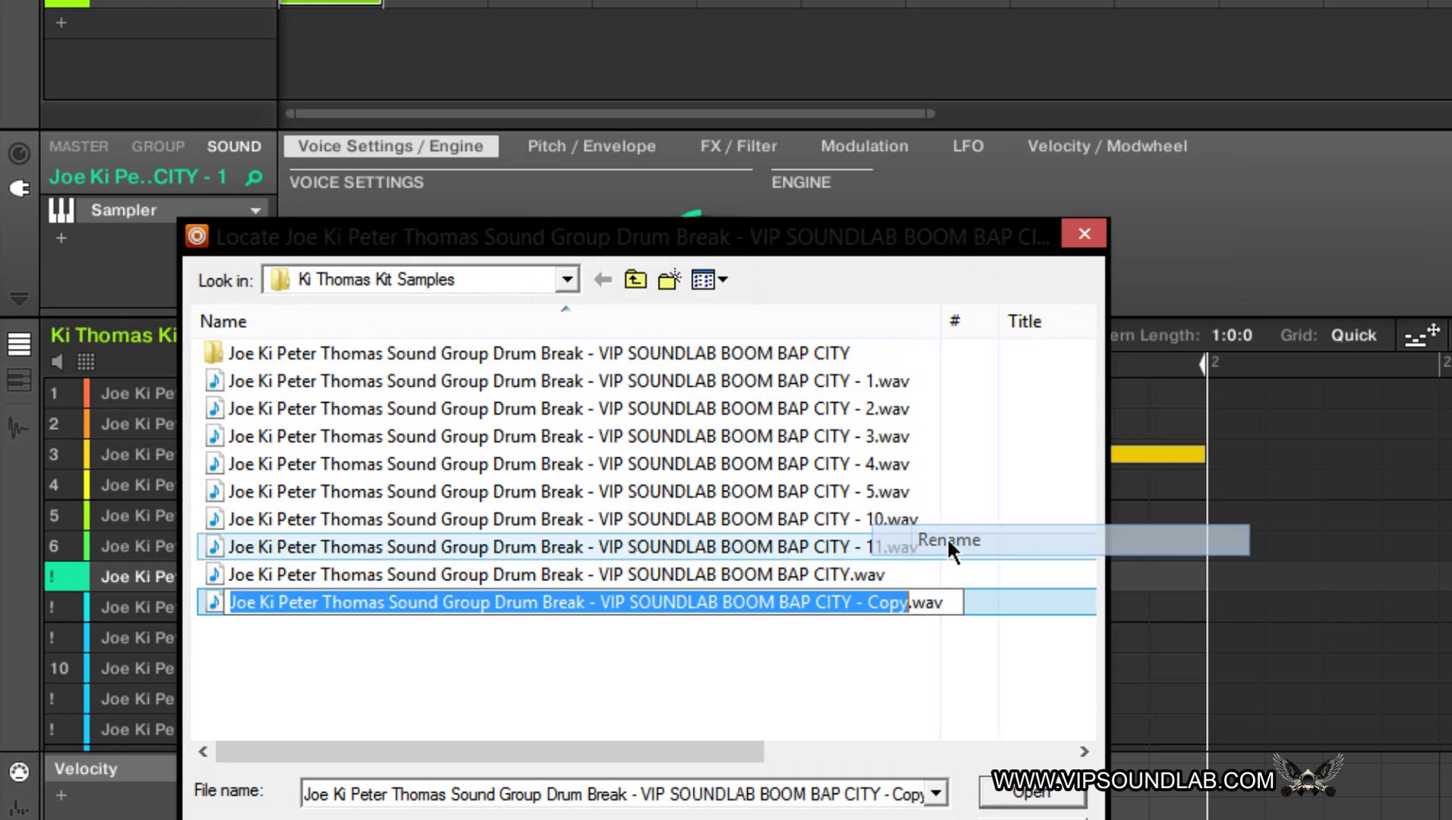
left_click(907, 604)
key("BackSpace")
key("BackSpace")
key("BackSpace")
key("BackSpace")
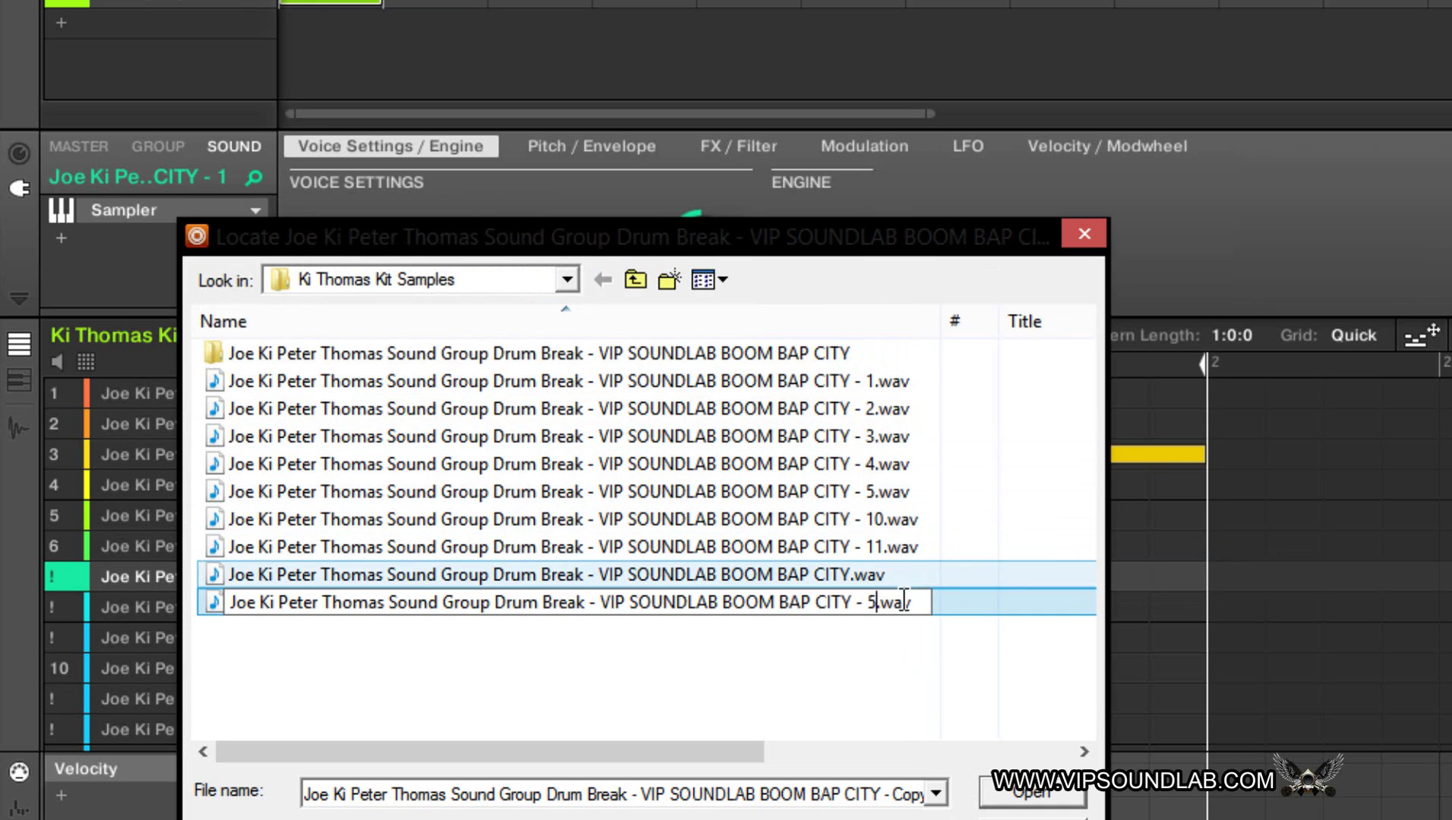
left_click(872, 635)
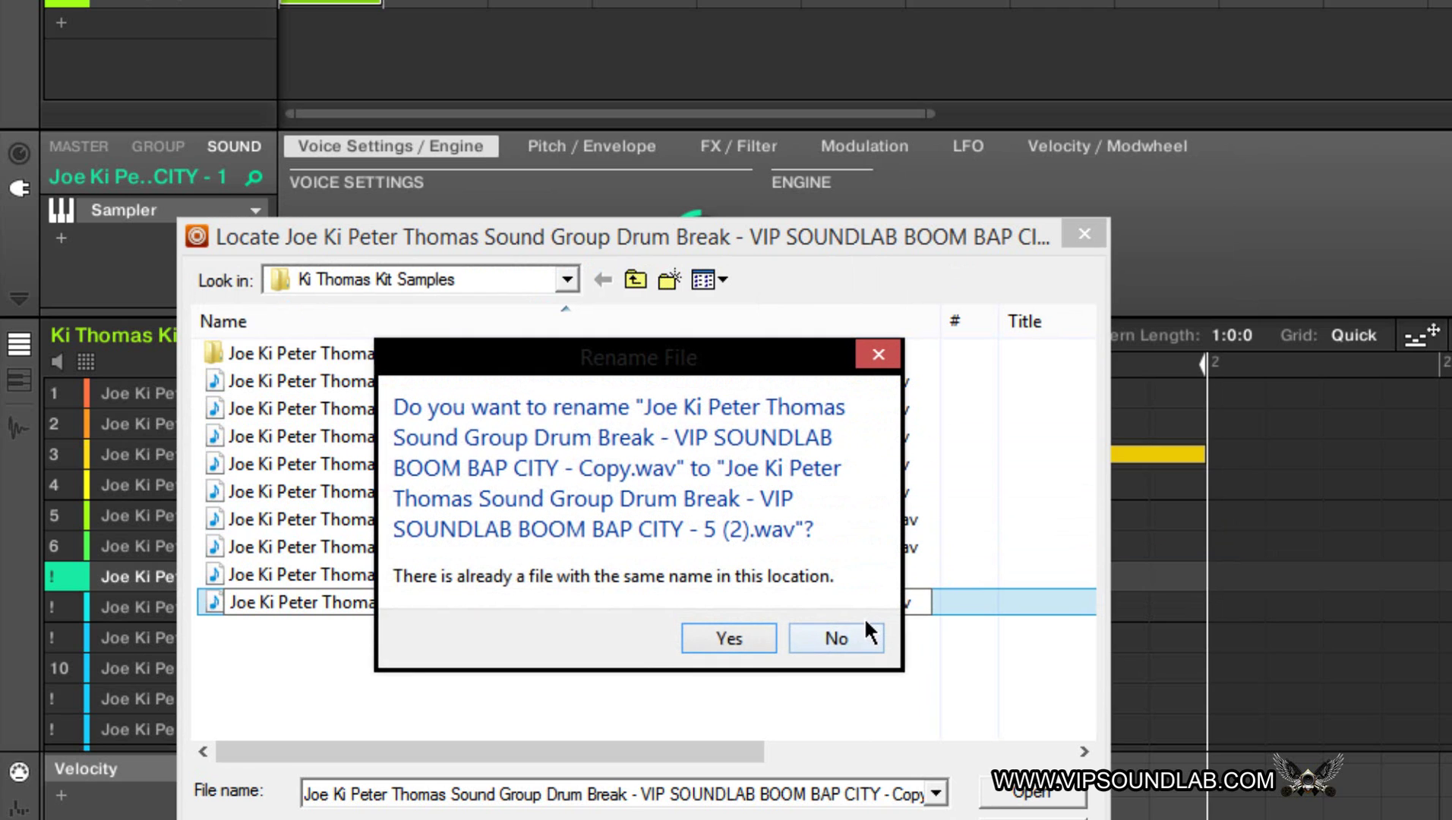
left_click(845, 633)
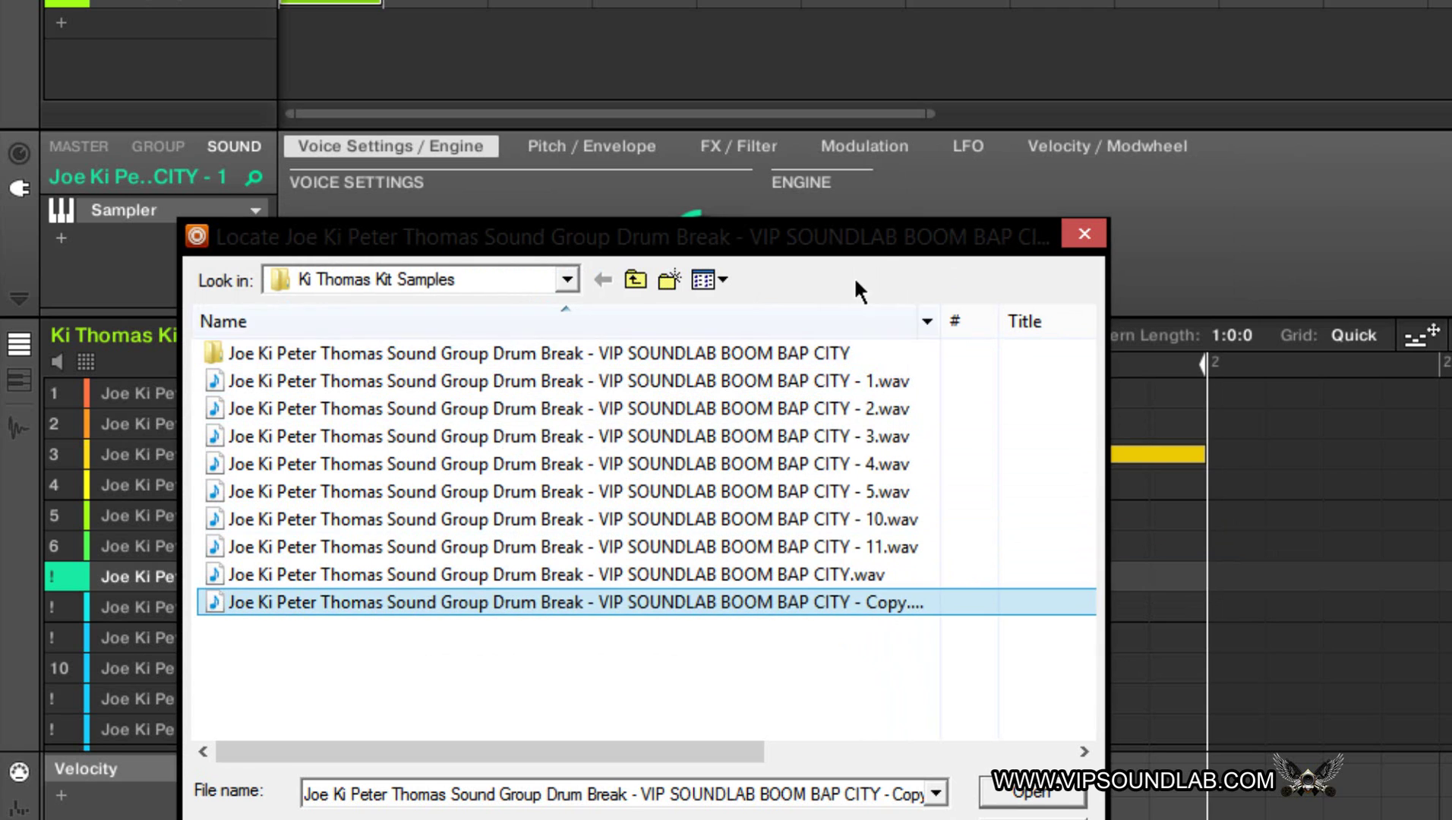
- Rename the copy so it ends in "BOOM BAP CITY - 6.wav" and open it as the missing sample
left_click_drag(882, 235, 777, 122)
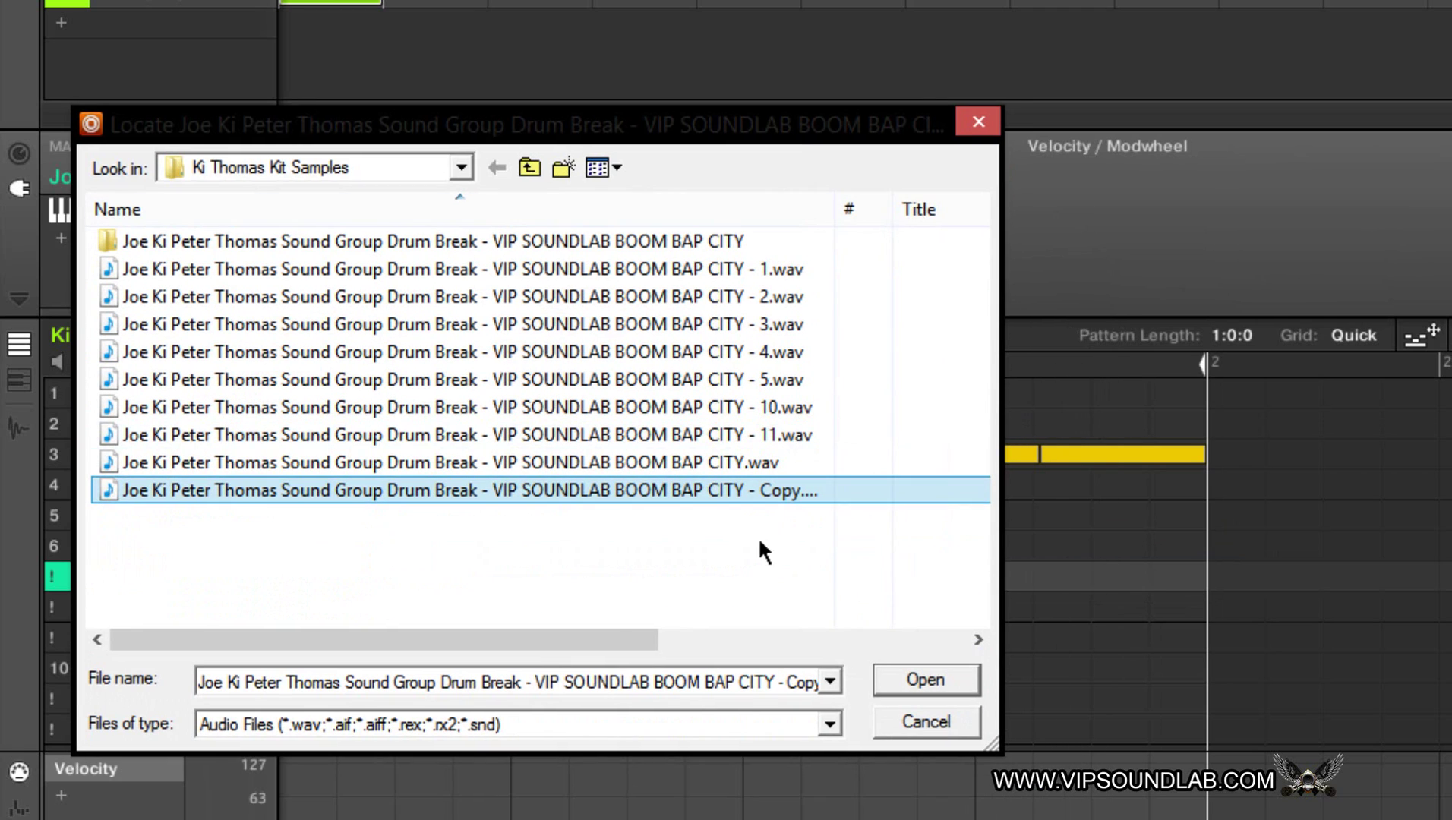
right_click(777, 488)
left_click(896, 425)
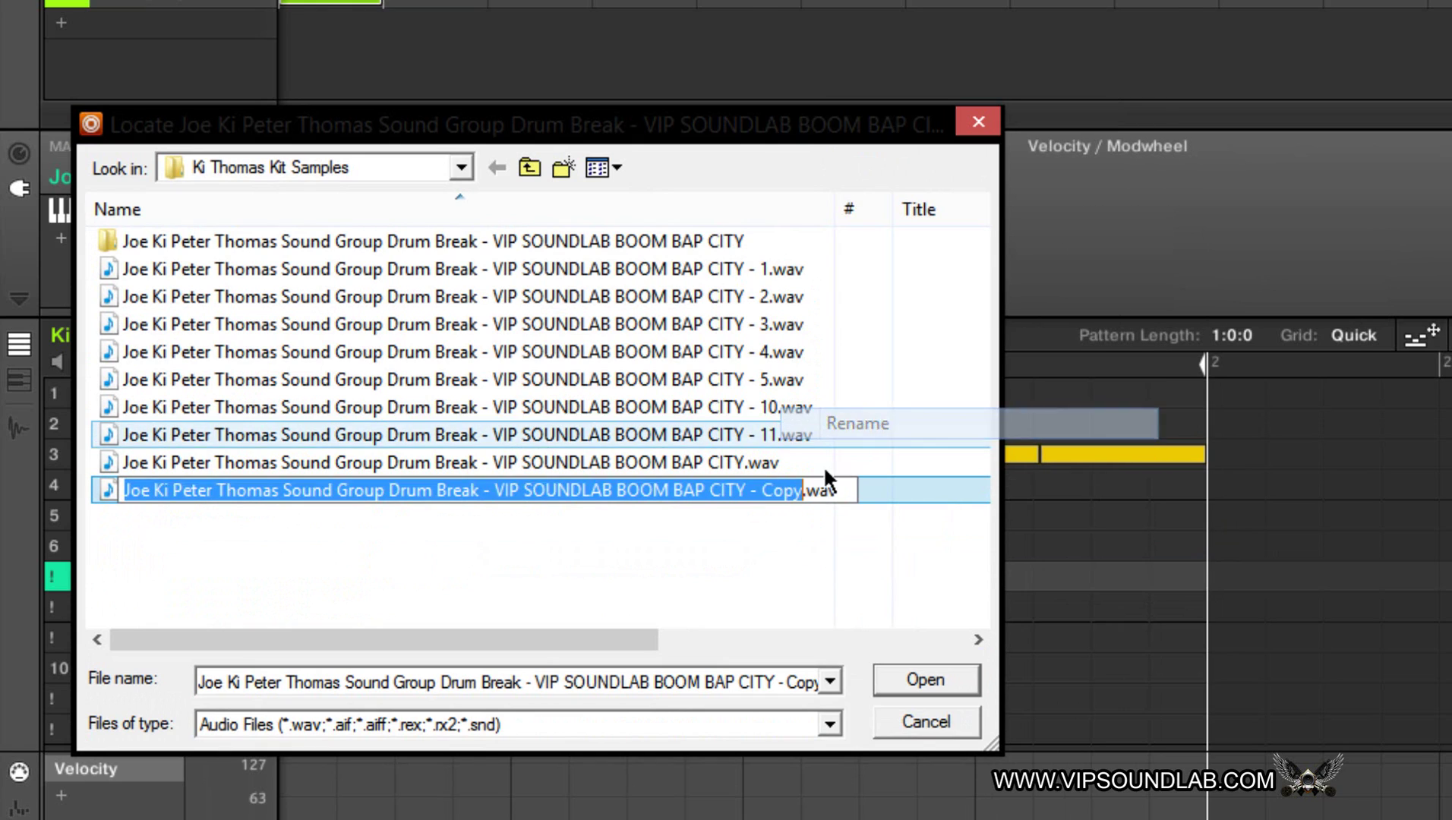
left_click(799, 492)
key("BackSpace")
key("BackSpace")
key("BackSpace")
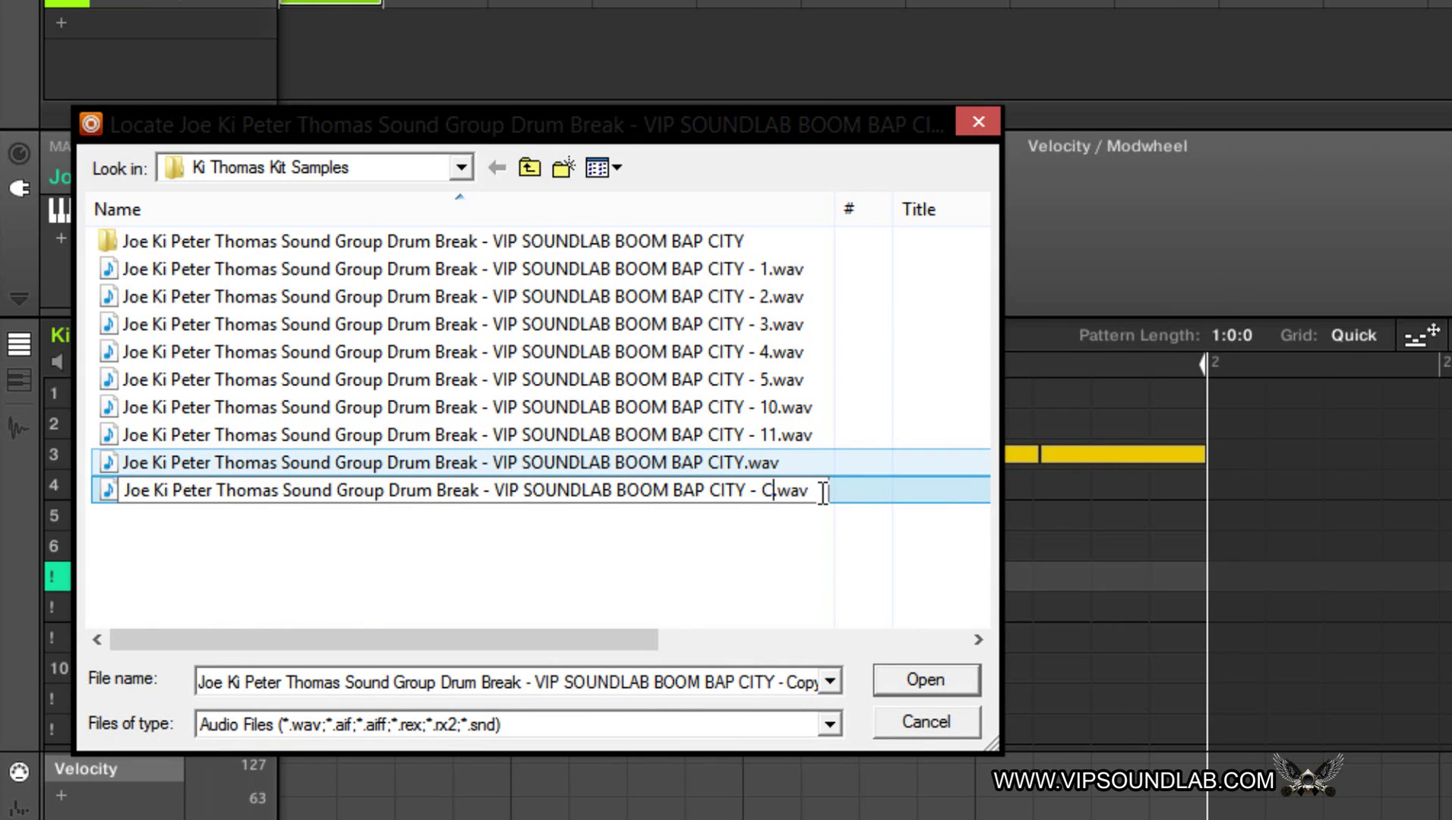
type("6")
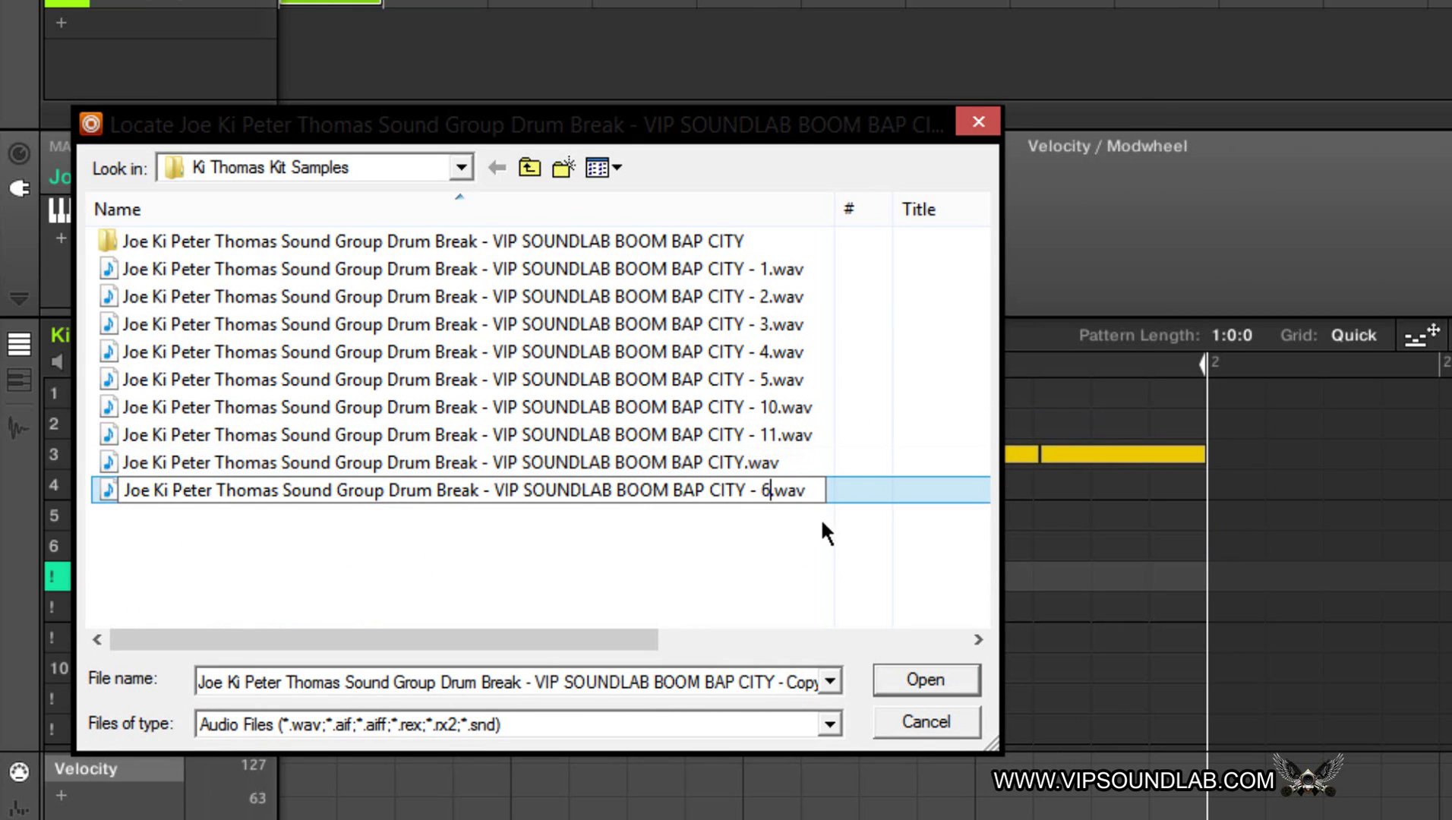
key("Return")
left_click(912, 680)
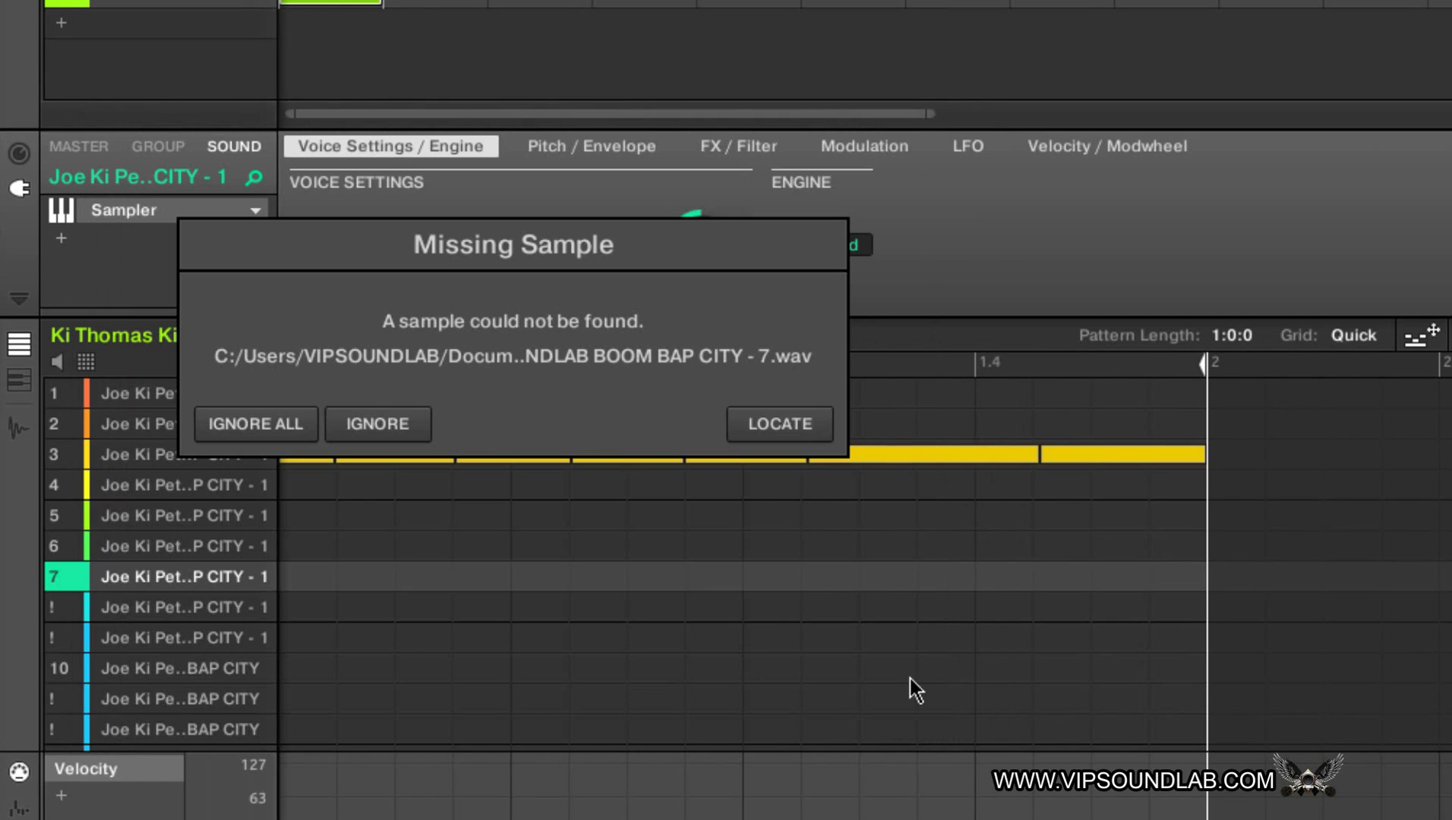
- Start locating the missing "- 7.wav" sample and duplicate the original BOOM BAP CITY.wav drum break
left_click(766, 420)
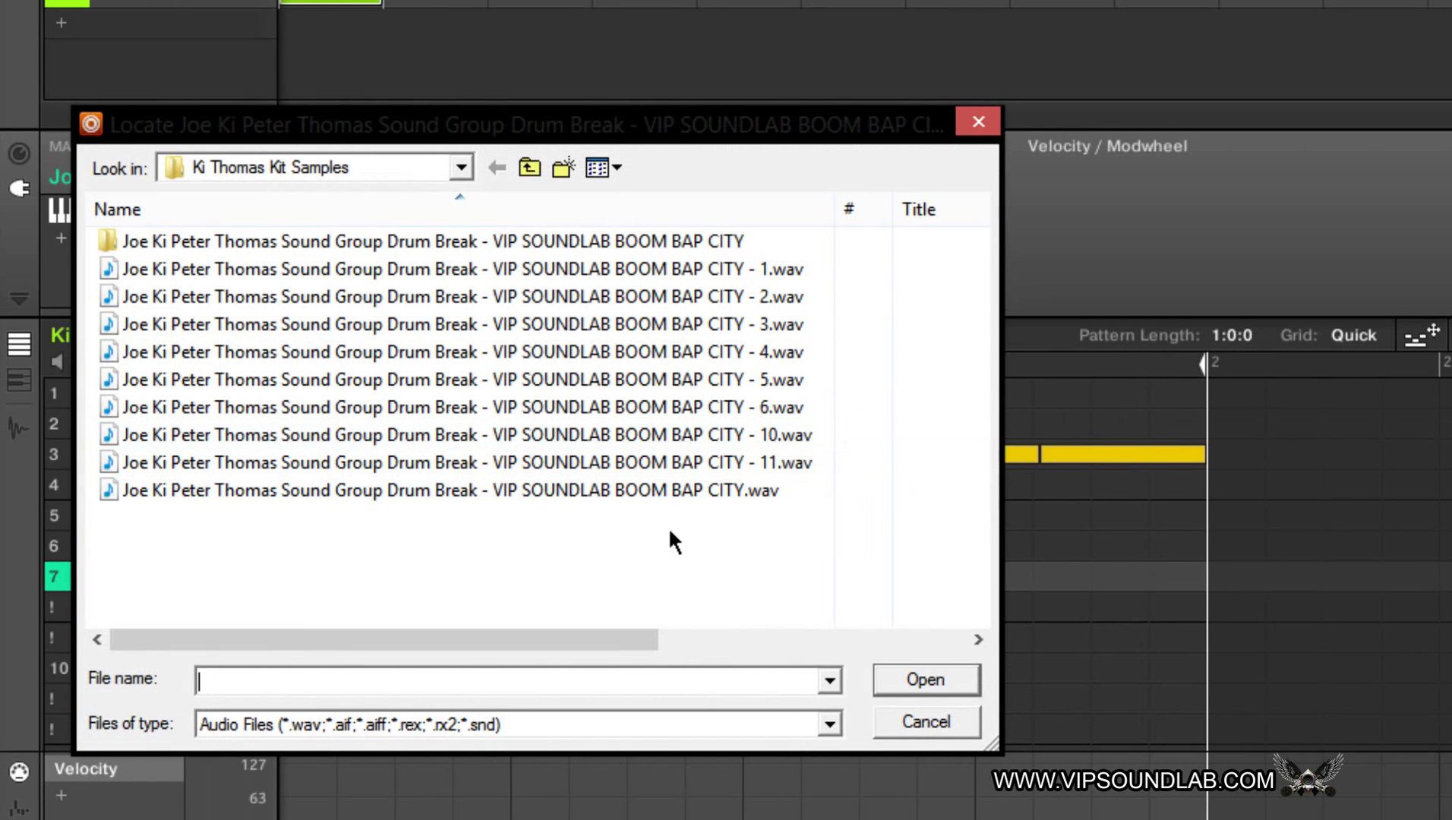
left_click(694, 491)
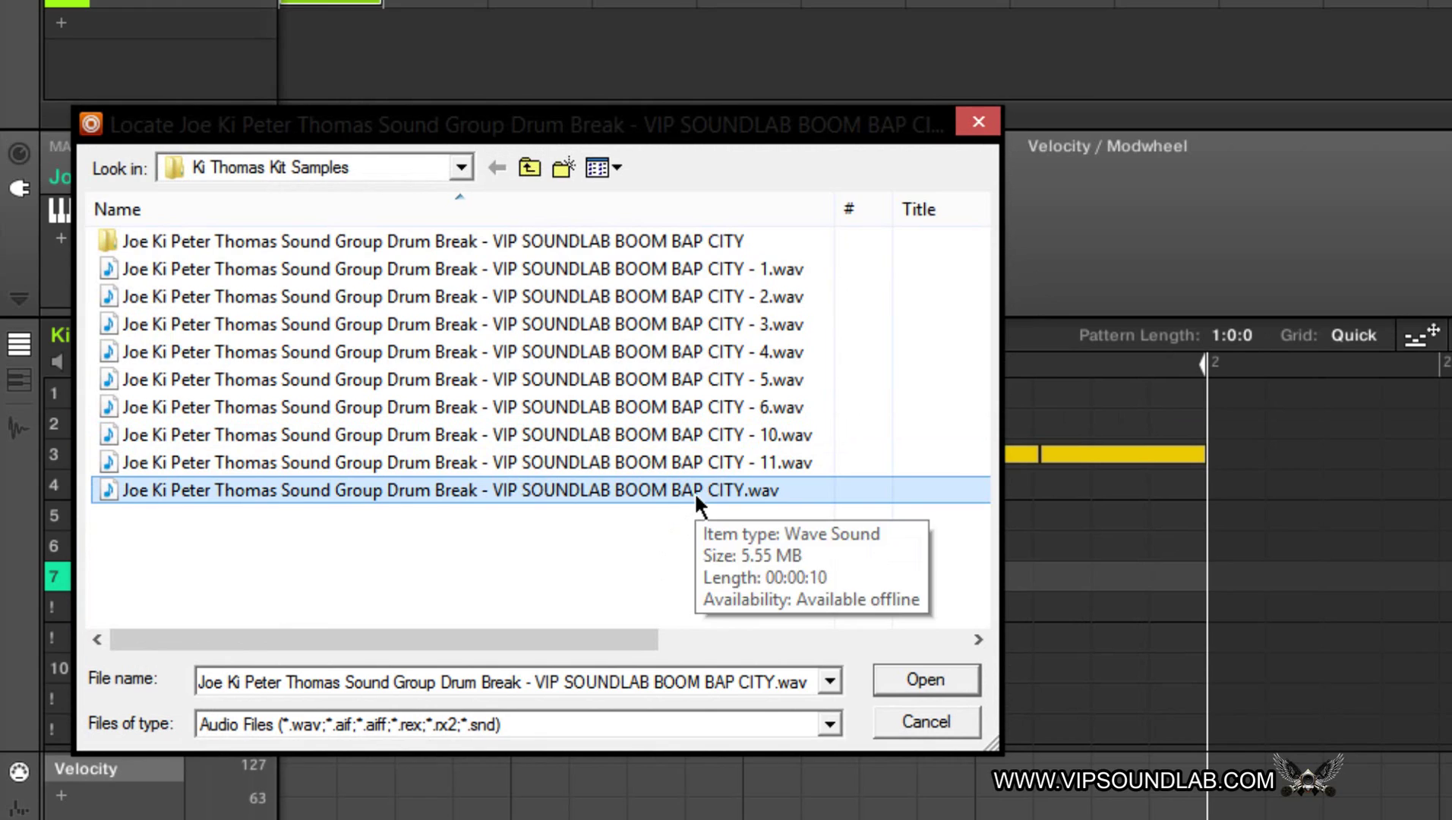
key("ctrl+c")
key("ctrl+v")
- Rename the copy so it ends in "BOOM BAP CITY - 7.wav"
right_click(731, 513)
left_click(813, 448)
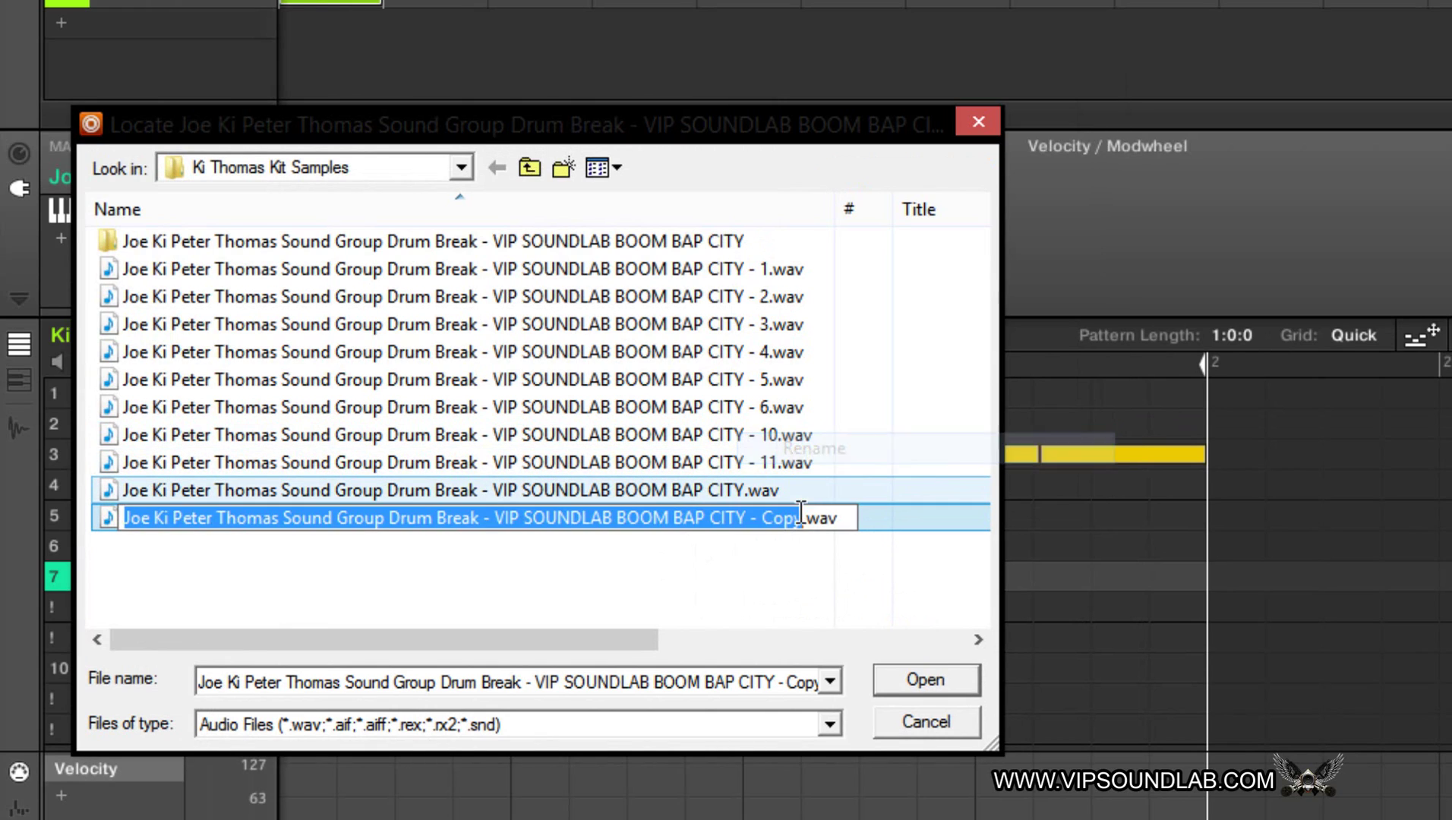
key("Right")
key("BackSpace")
key("BackSpace")
key("BackSpace")
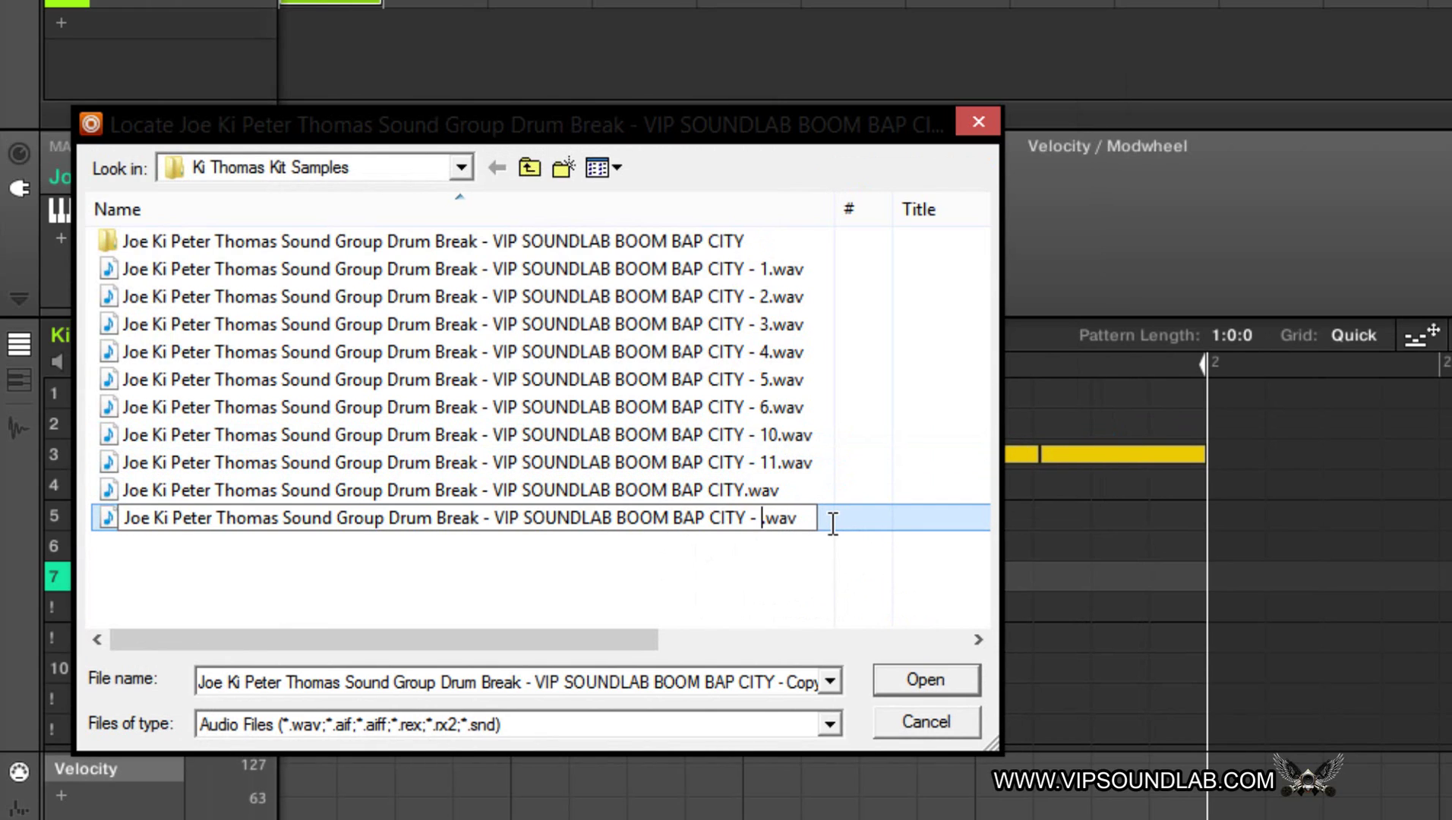
type("7")
key("Return")
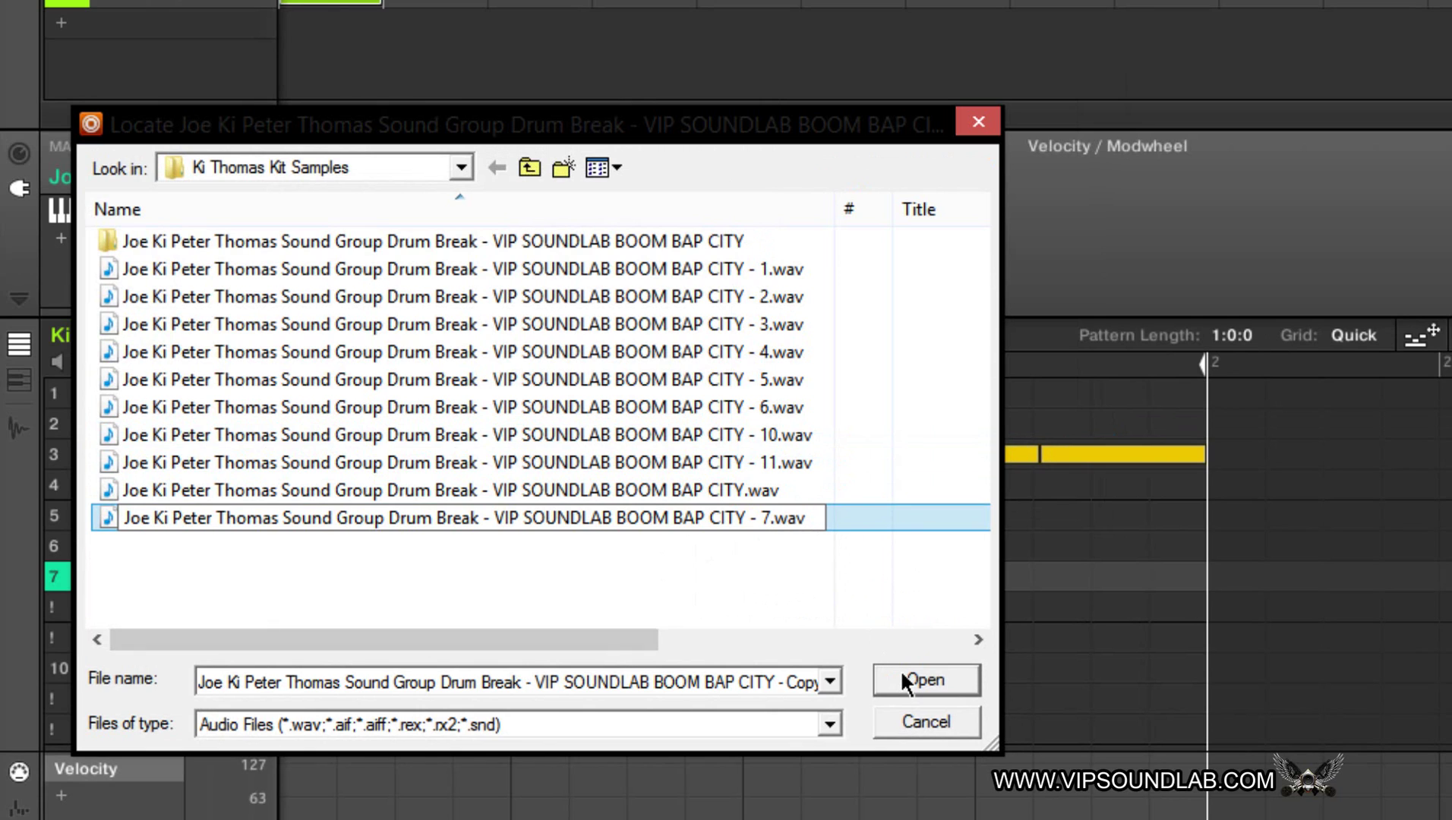
- Open the renamed "BOOM BAP CITY - 7.wav" copy as the missing sample
left_click(901, 678)
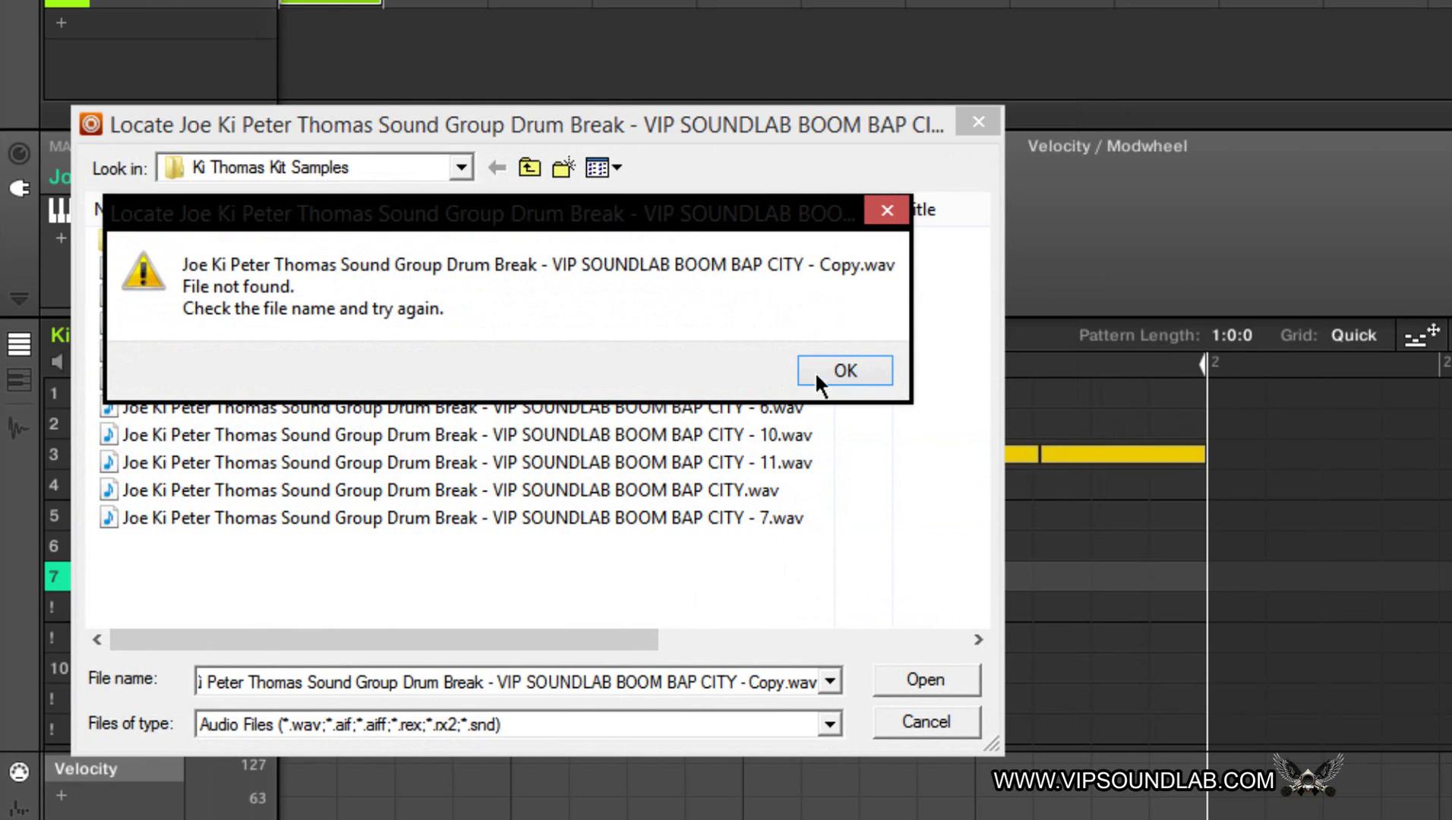
left_click(876, 212)
left_click(734, 520)
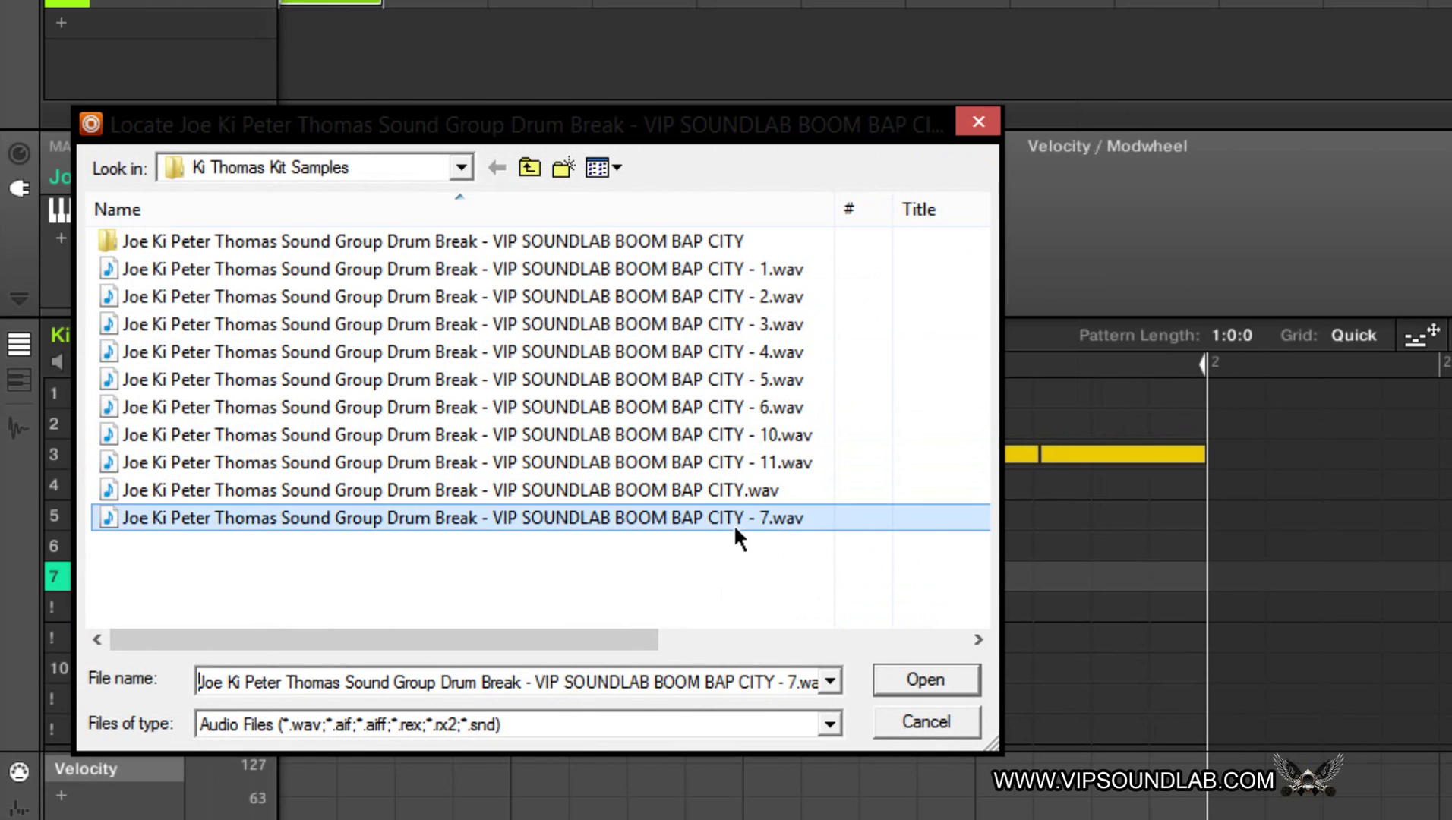
left_click(928, 680)
- Start locating the missing "- 8.wav" sample and duplicate the original BOOM BAP CITY.wav drum break
left_click(780, 424)
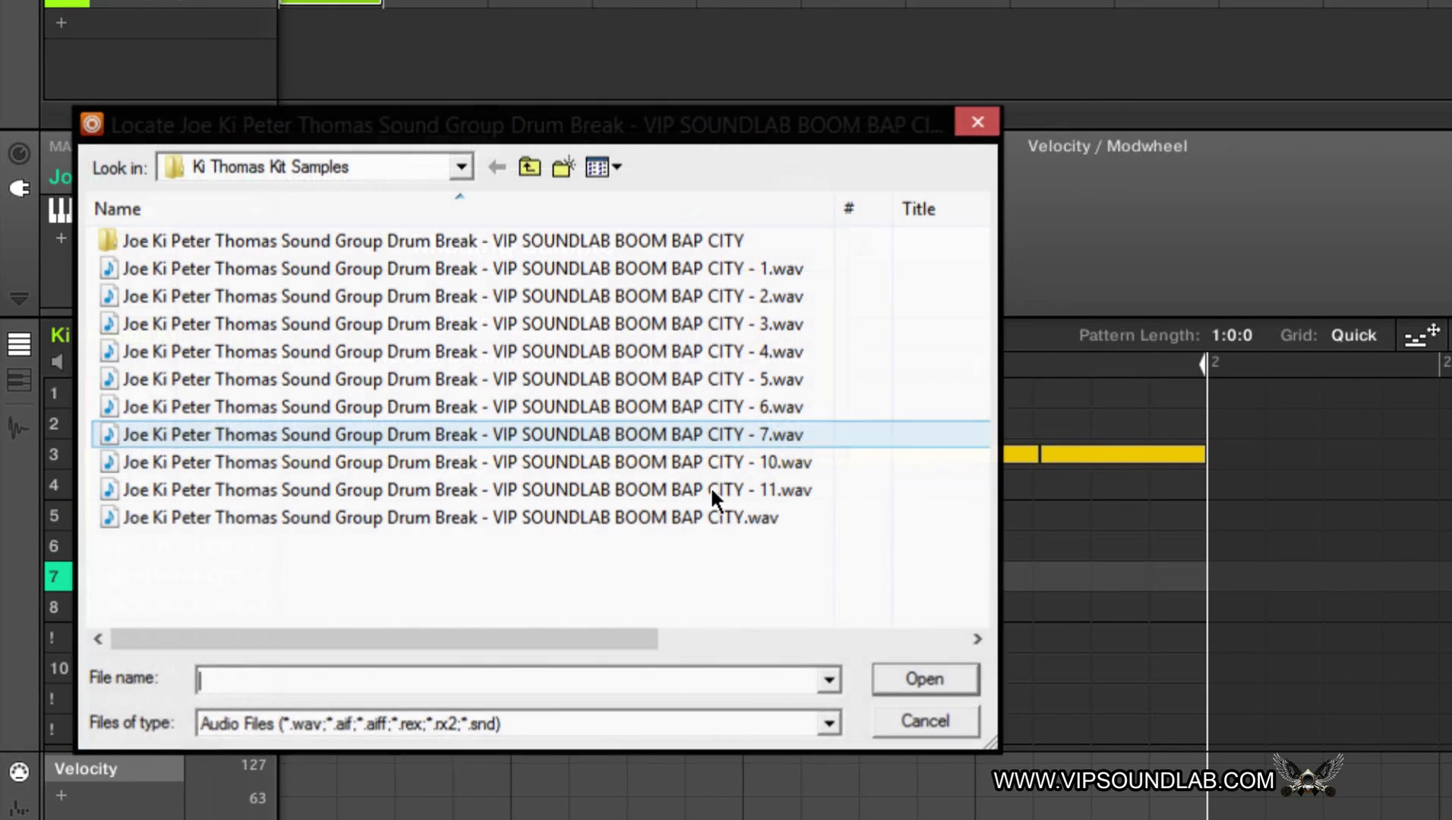
left_click(702, 523)
key("ctrl+c")
key("ctrl+v")
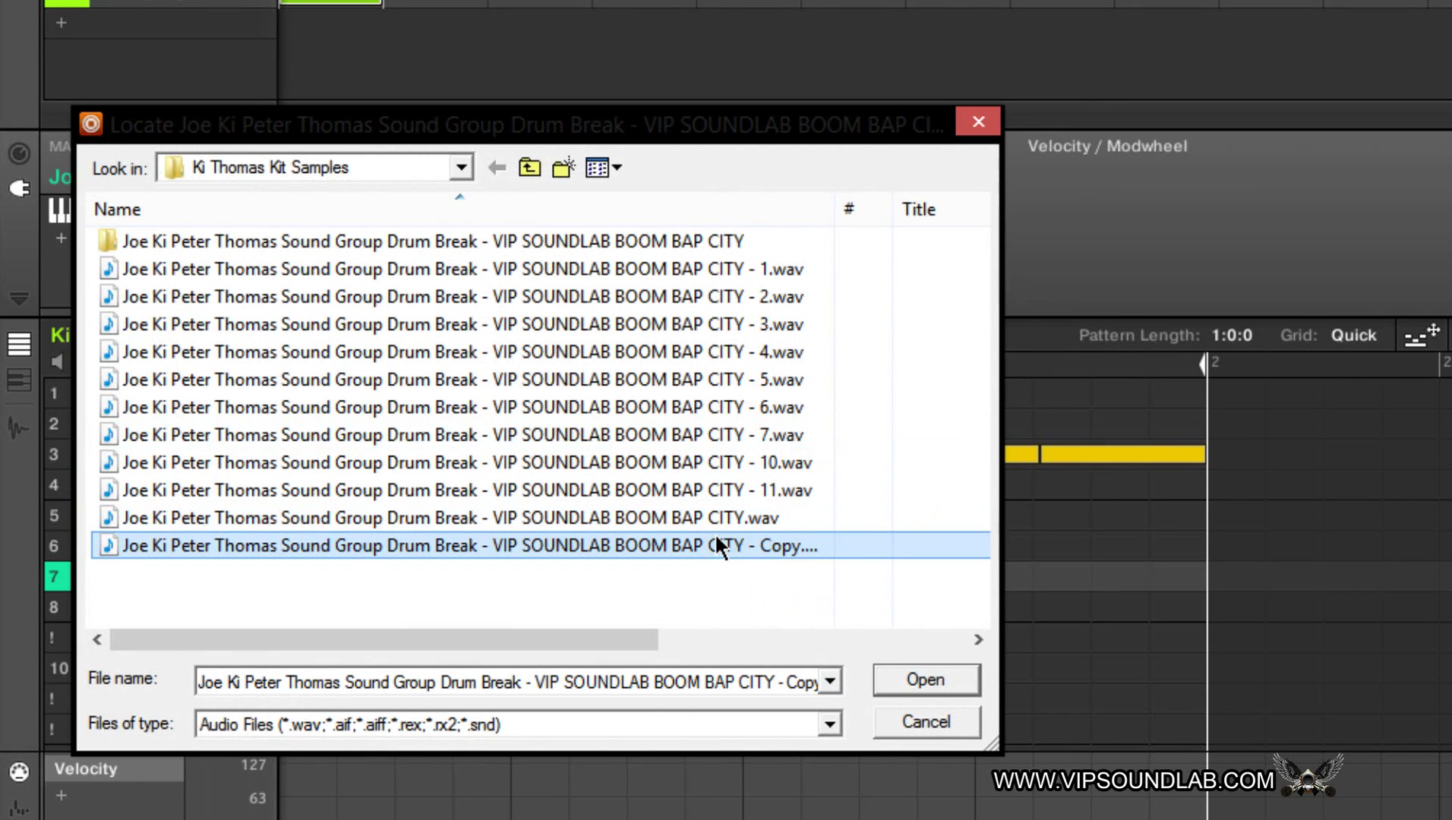
- Rename the copy so it ends in "BOOM BAP CITY - 8.wav" and open it as the missing sample
right_click(721, 539)
left_click(788, 477)
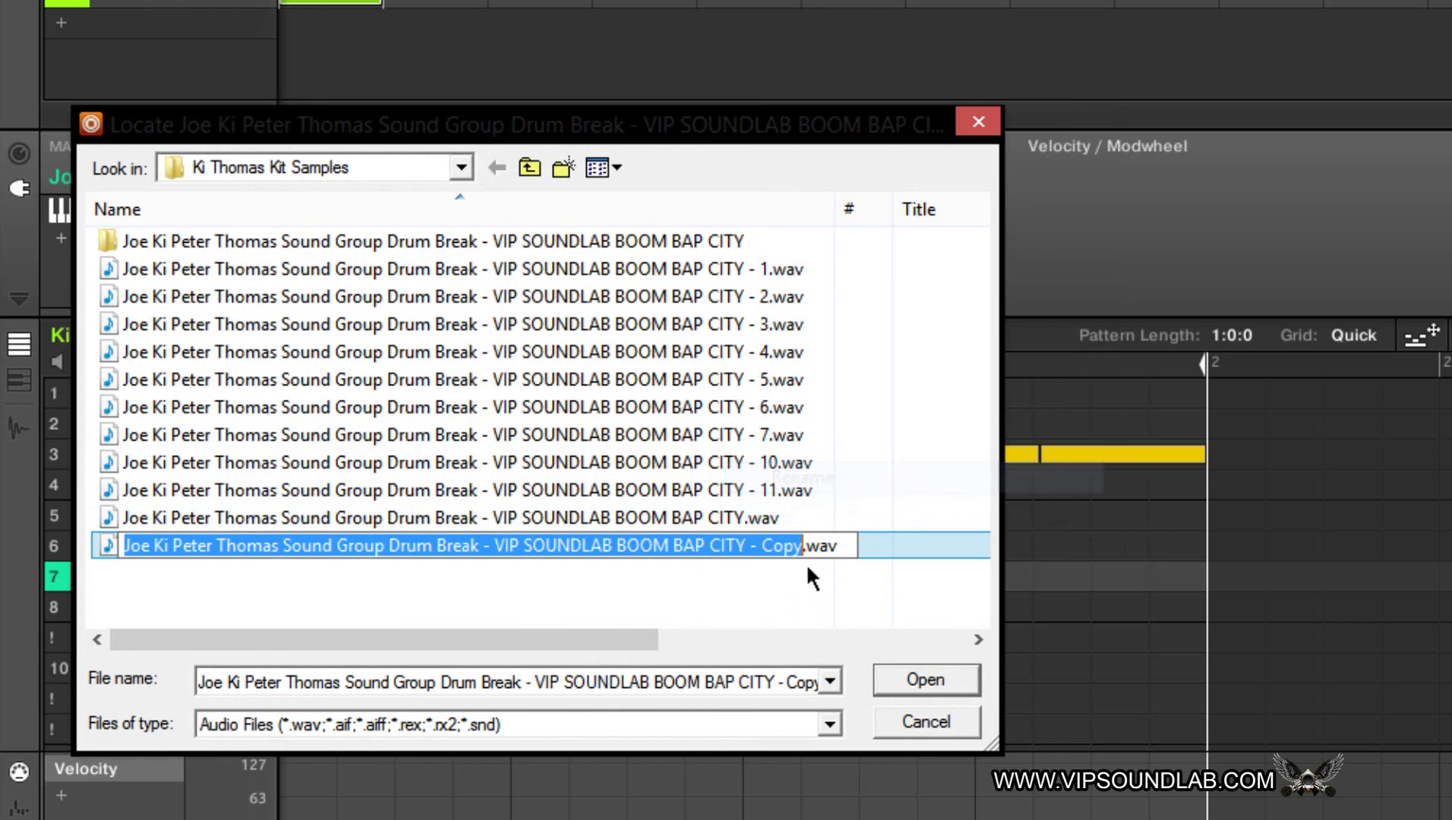
left_click(794, 546)
key("BackSpace")
key("BackSpace")
key("BackSpace")
key("BackSpace")
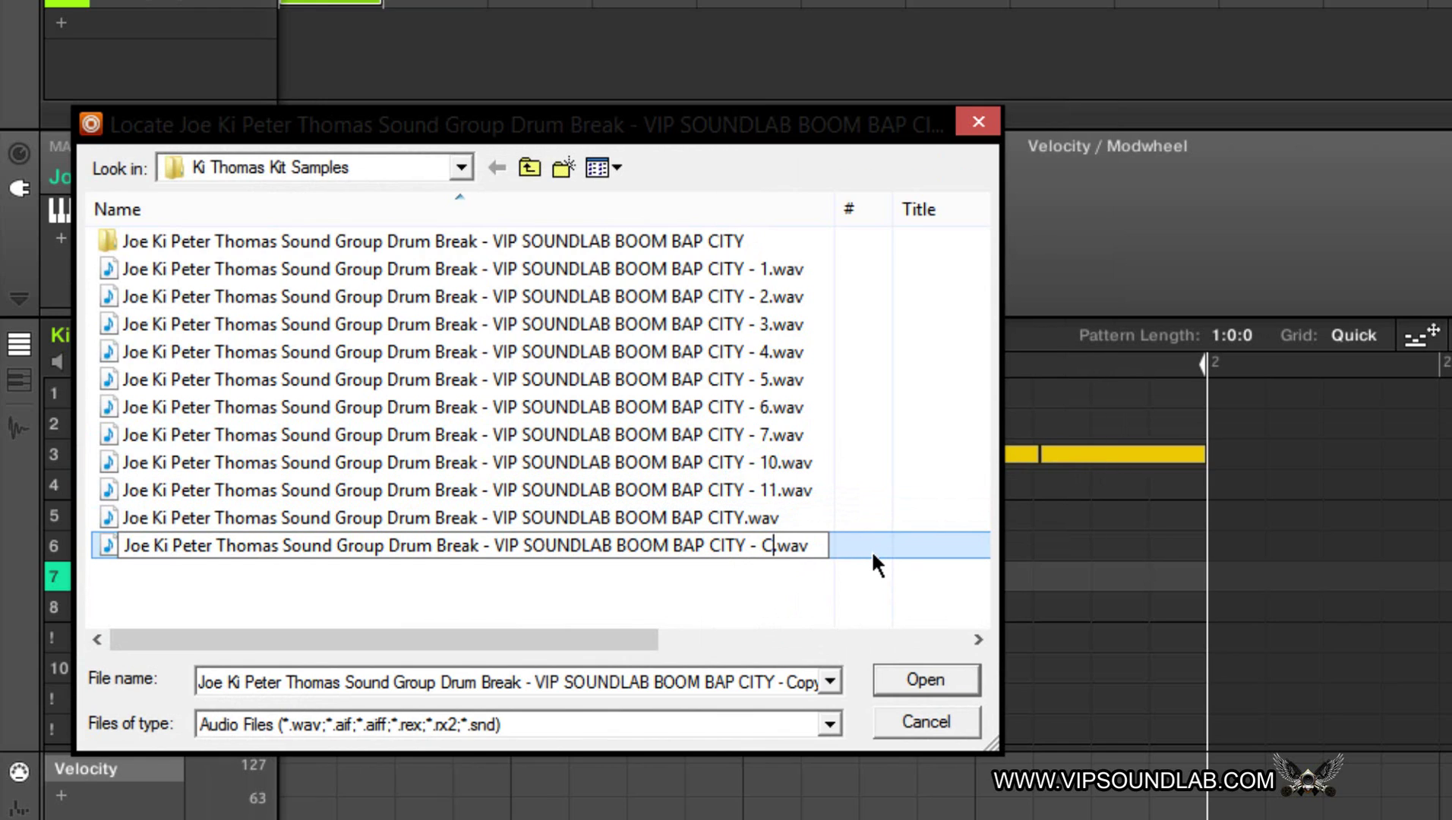
type("8")
left_click(787, 544)
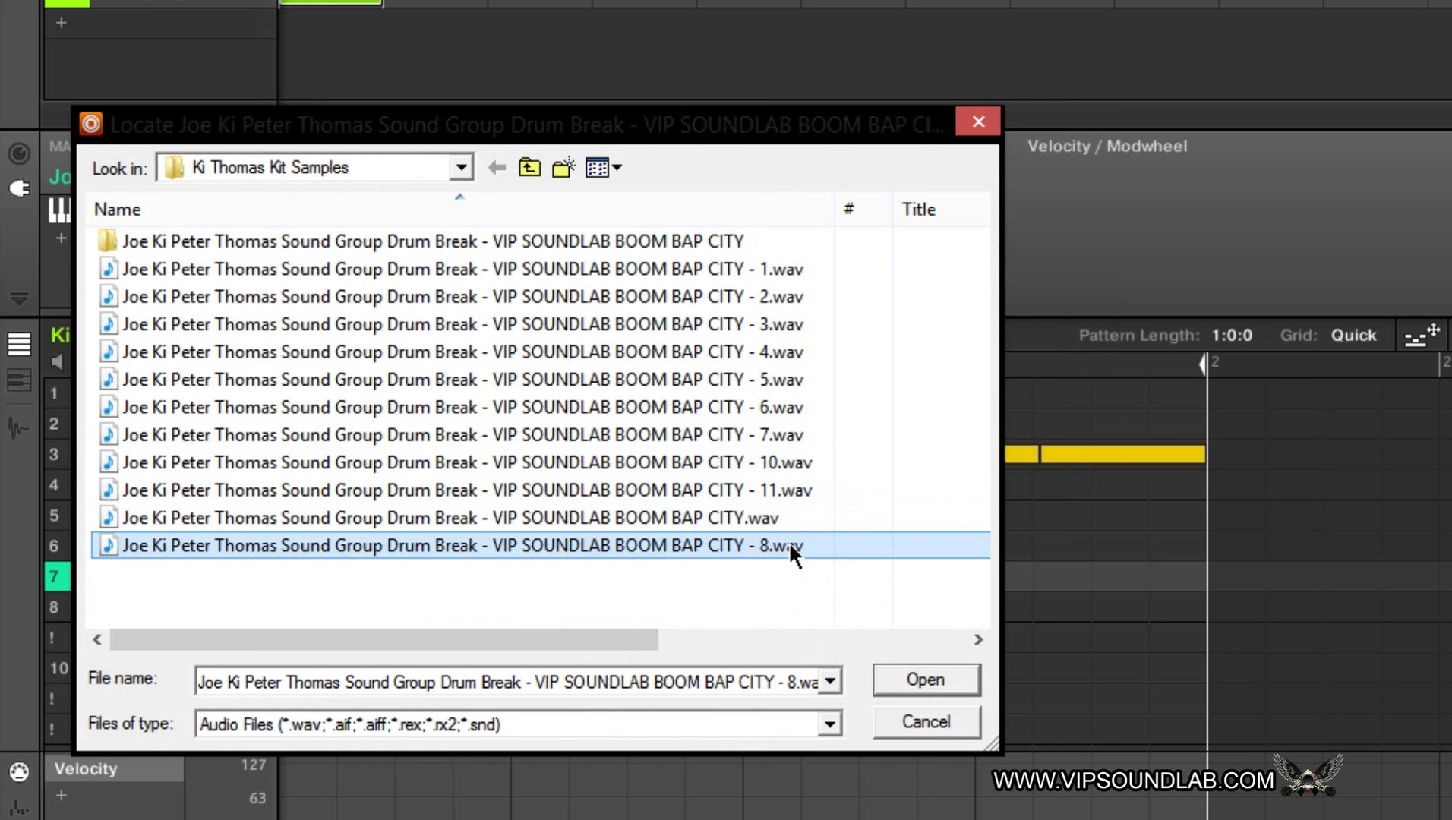
left_click(896, 682)
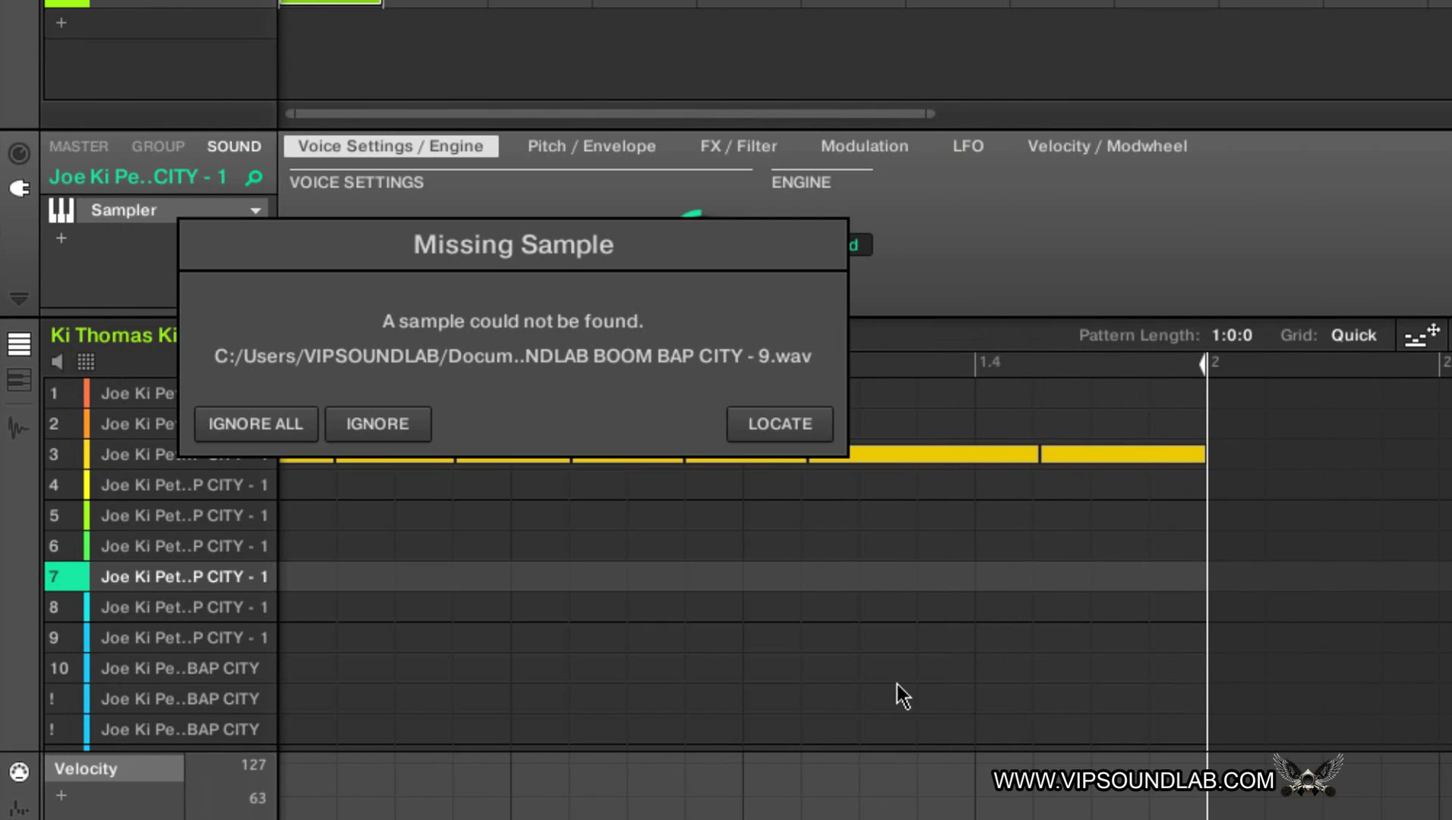
- Start locating the missing "- 9.wav" sample and duplicate the original BOOM BAP CITY.wav drum break
left_click(770, 418)
left_click(681, 540)
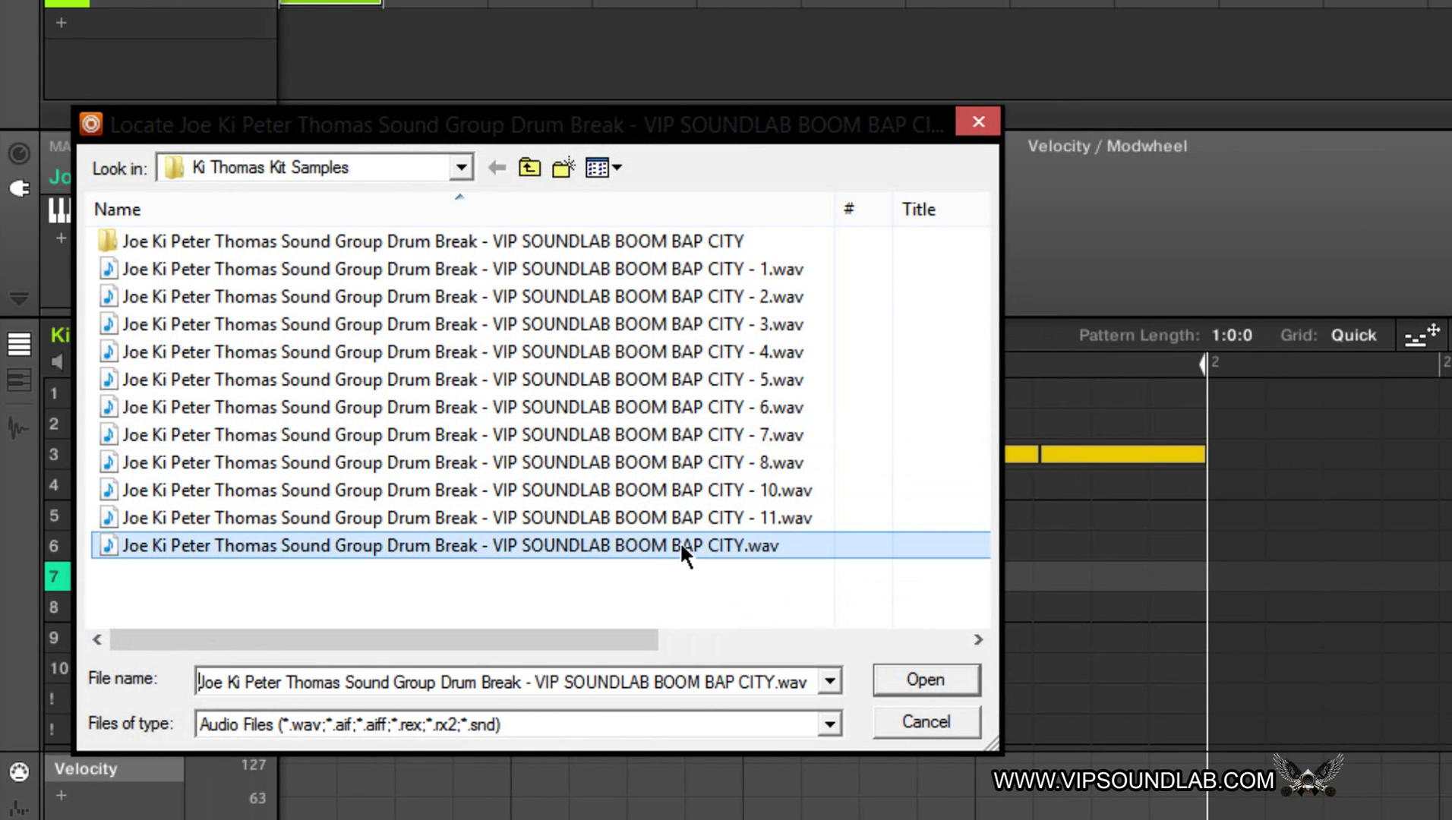
key("ctrl+c")
key("ctrl+v")
- Rename the copy so it ends in "BOOM BAP CITY - 9.wav" and open it as the missing sample
right_click(727, 571)
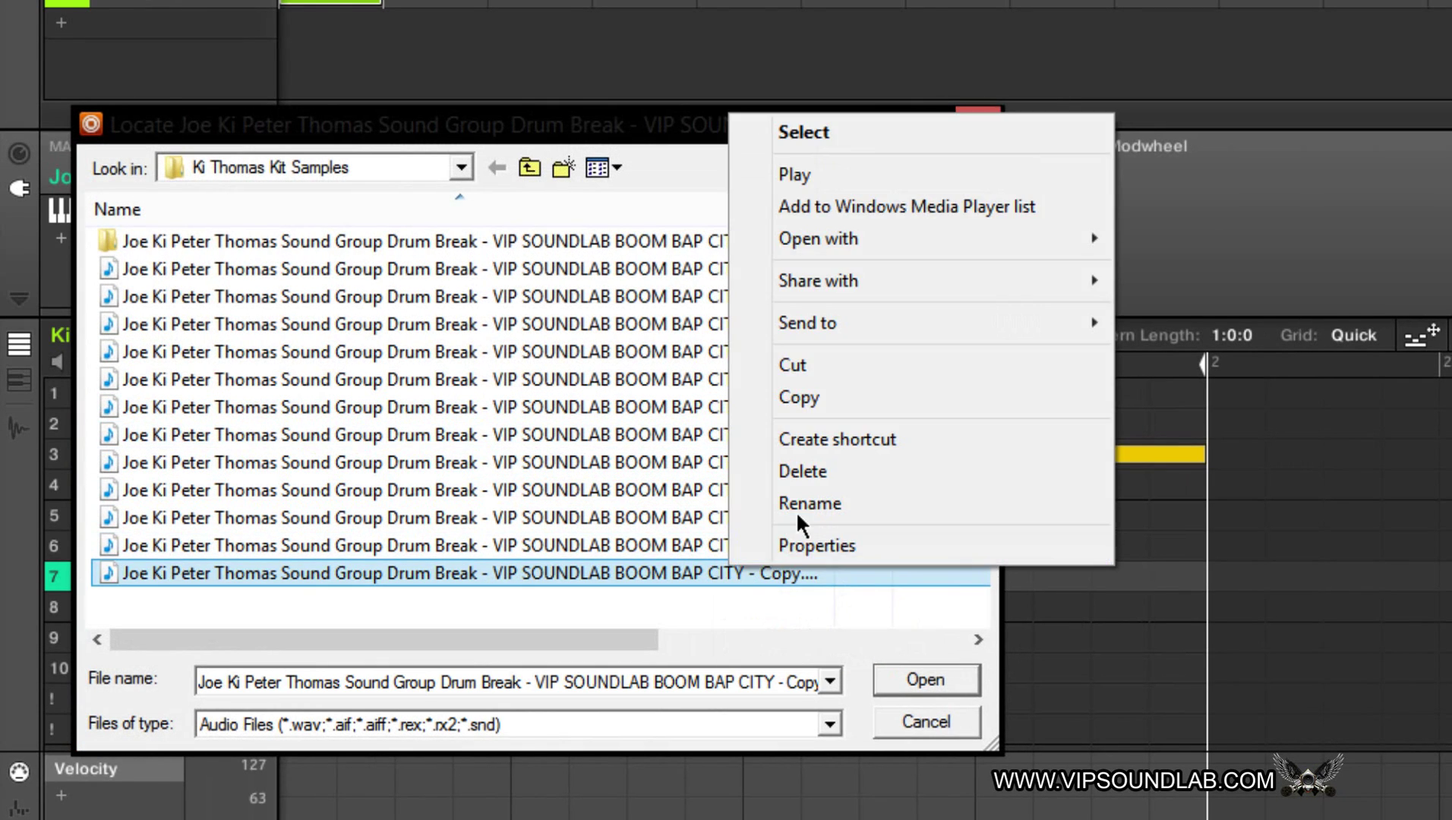
left_click(797, 505)
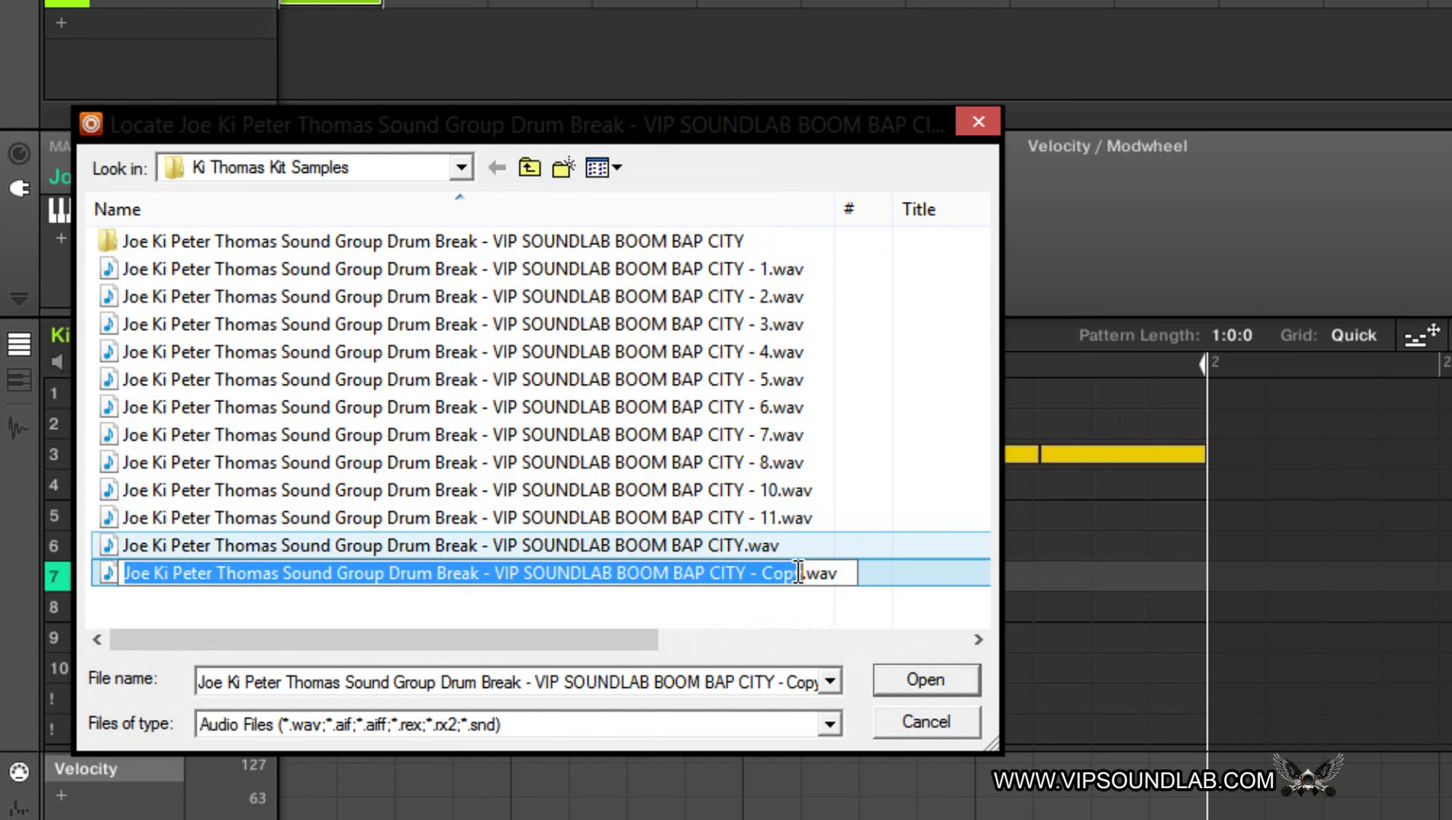
left_click(803, 572)
key("BackSpace")
key("BackSpace")
key("BackSpace")
key("BackSpace")
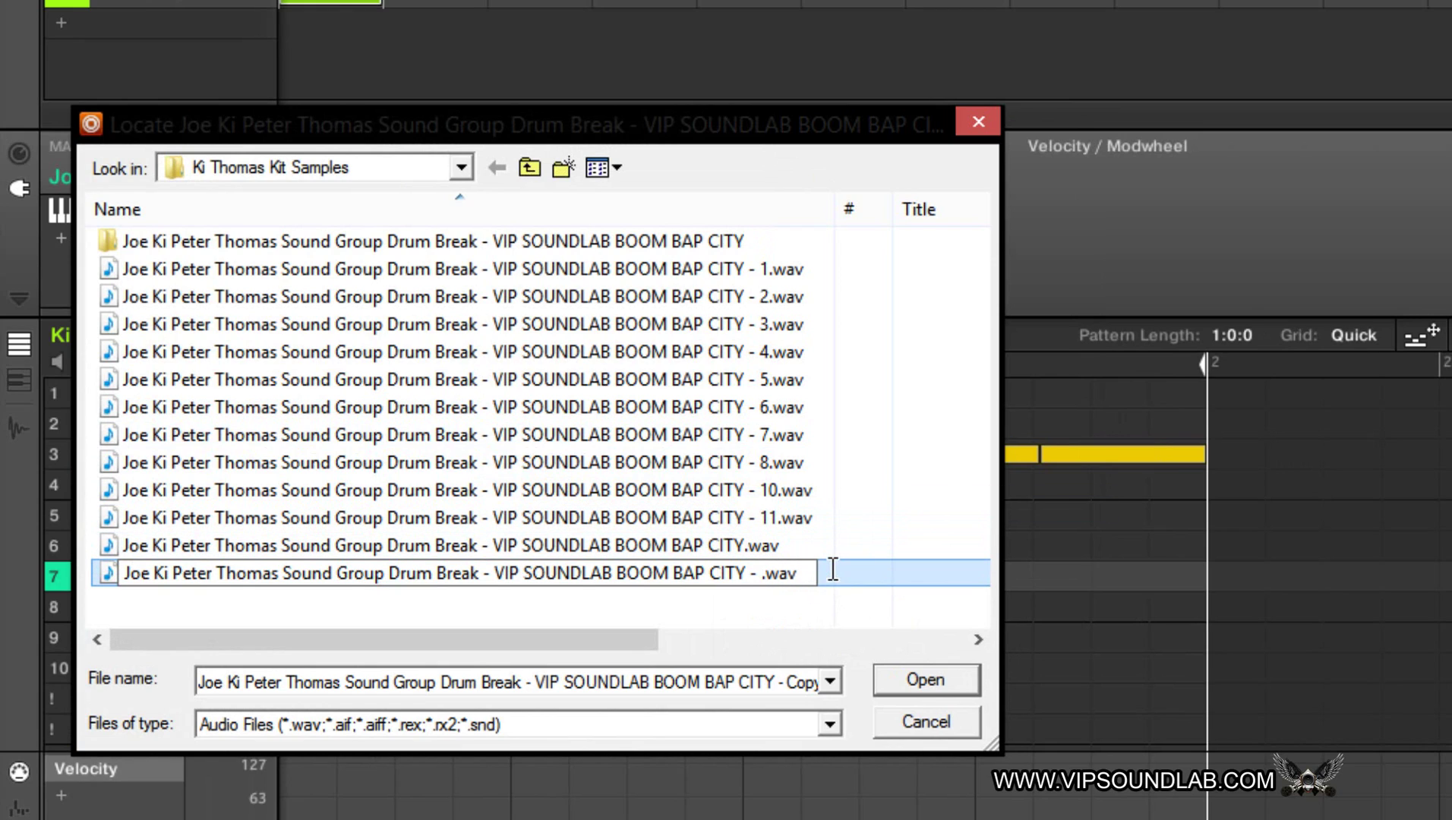
type("9")
key("Return")
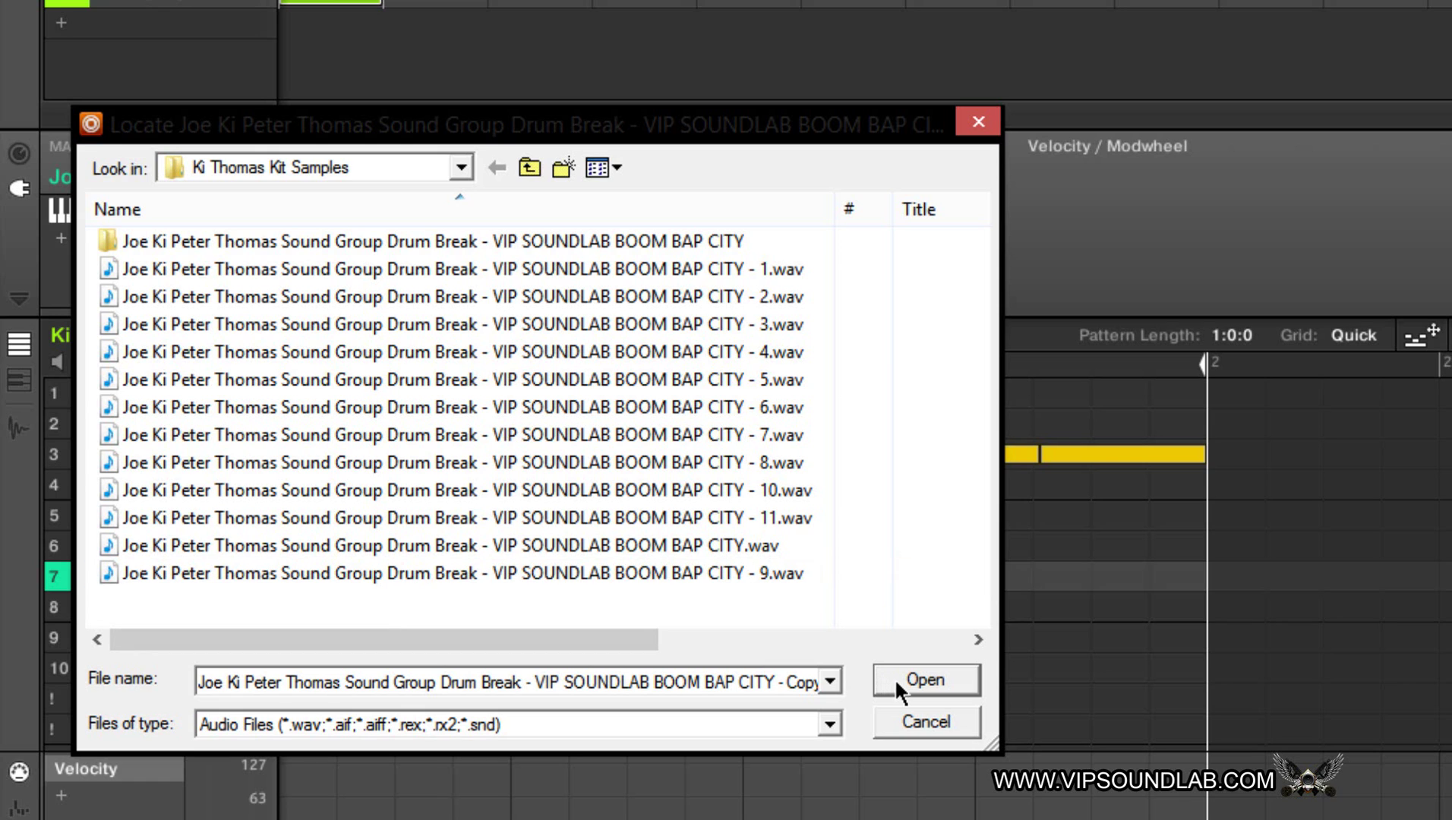
left_click(748, 574)
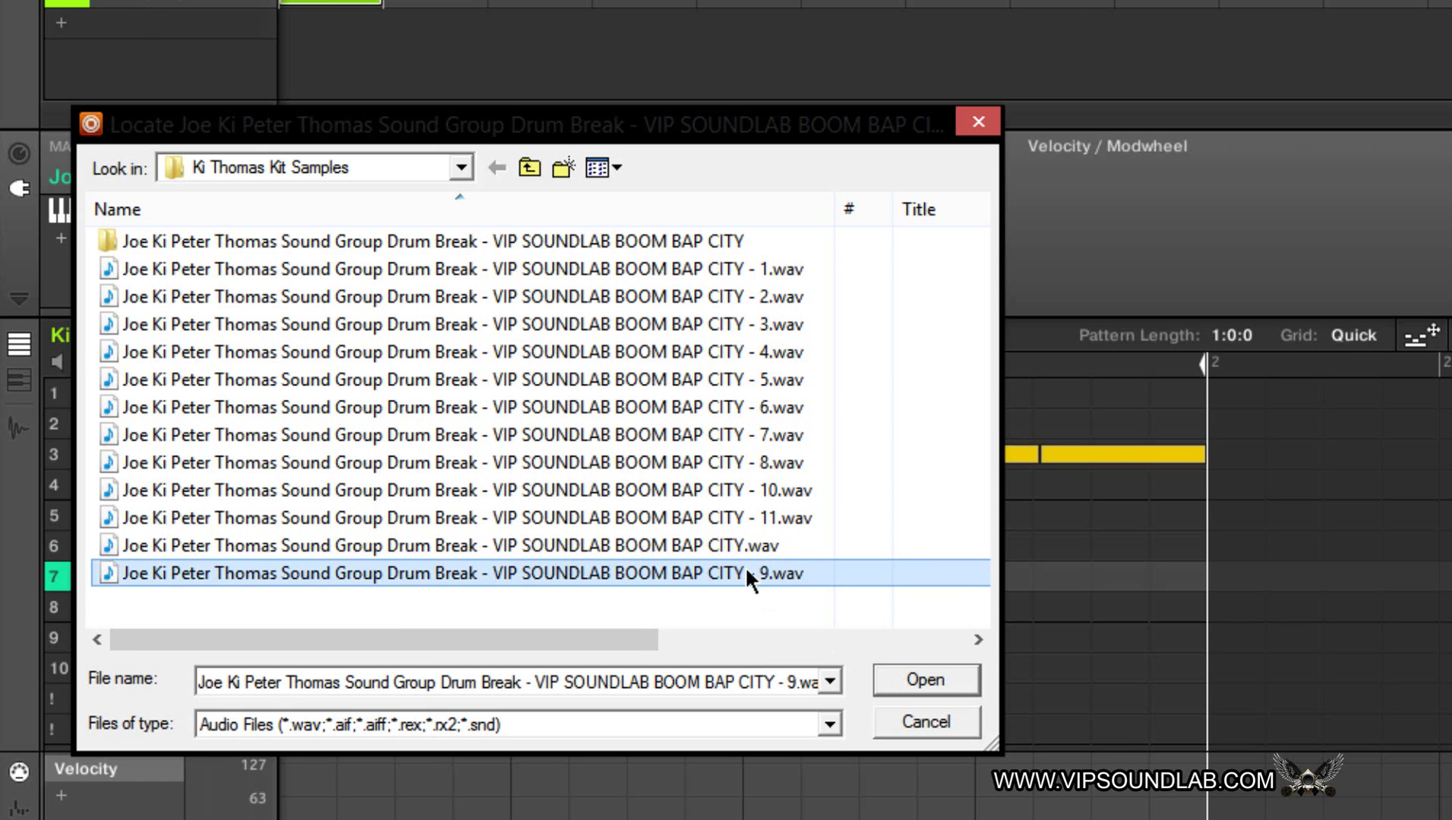
left_click(924, 676)
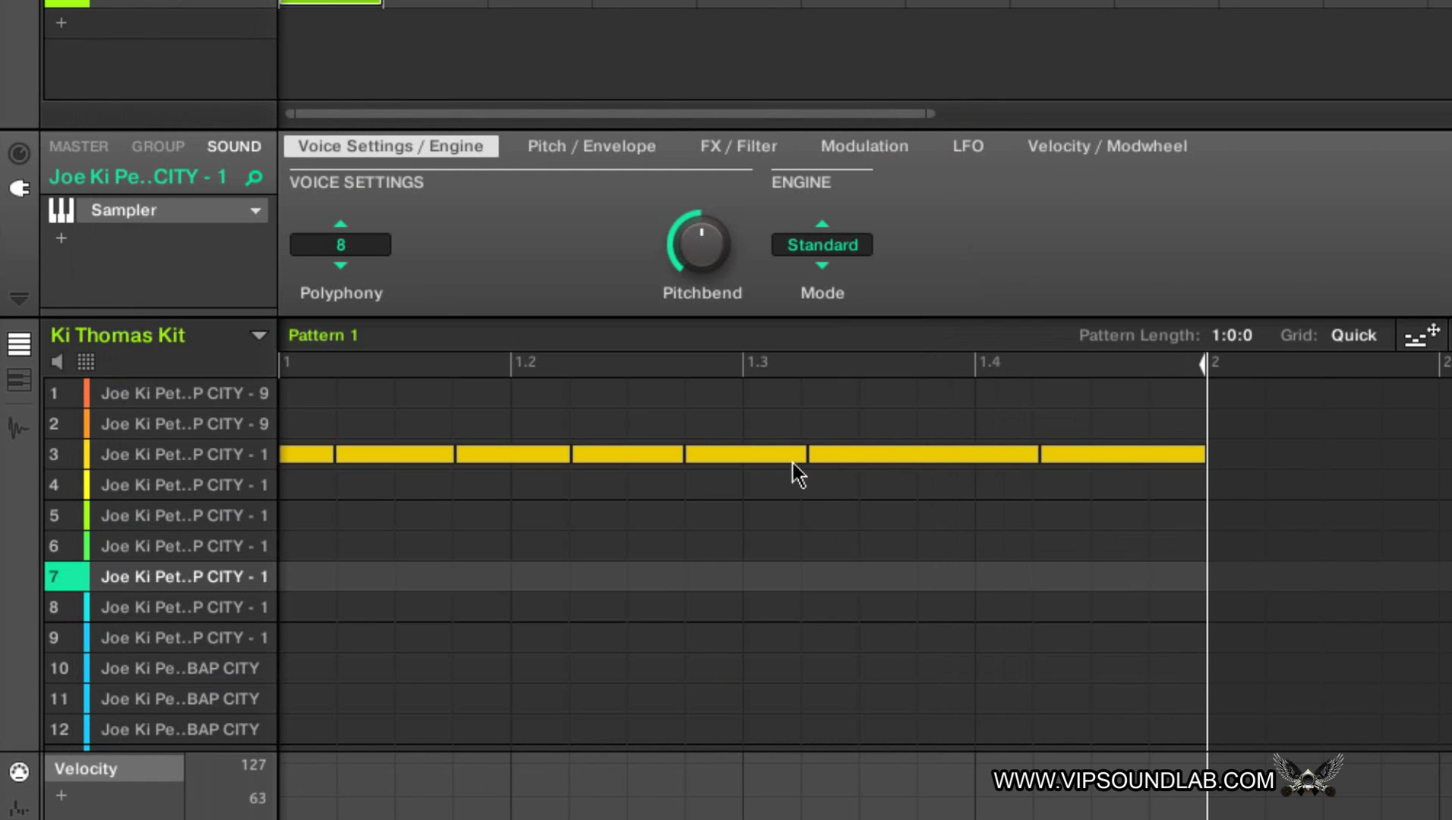
- Delete all the notes on sound 3 in Pattern 1
left_click_drag(1100, 498, 223, 375)
key("Delete")
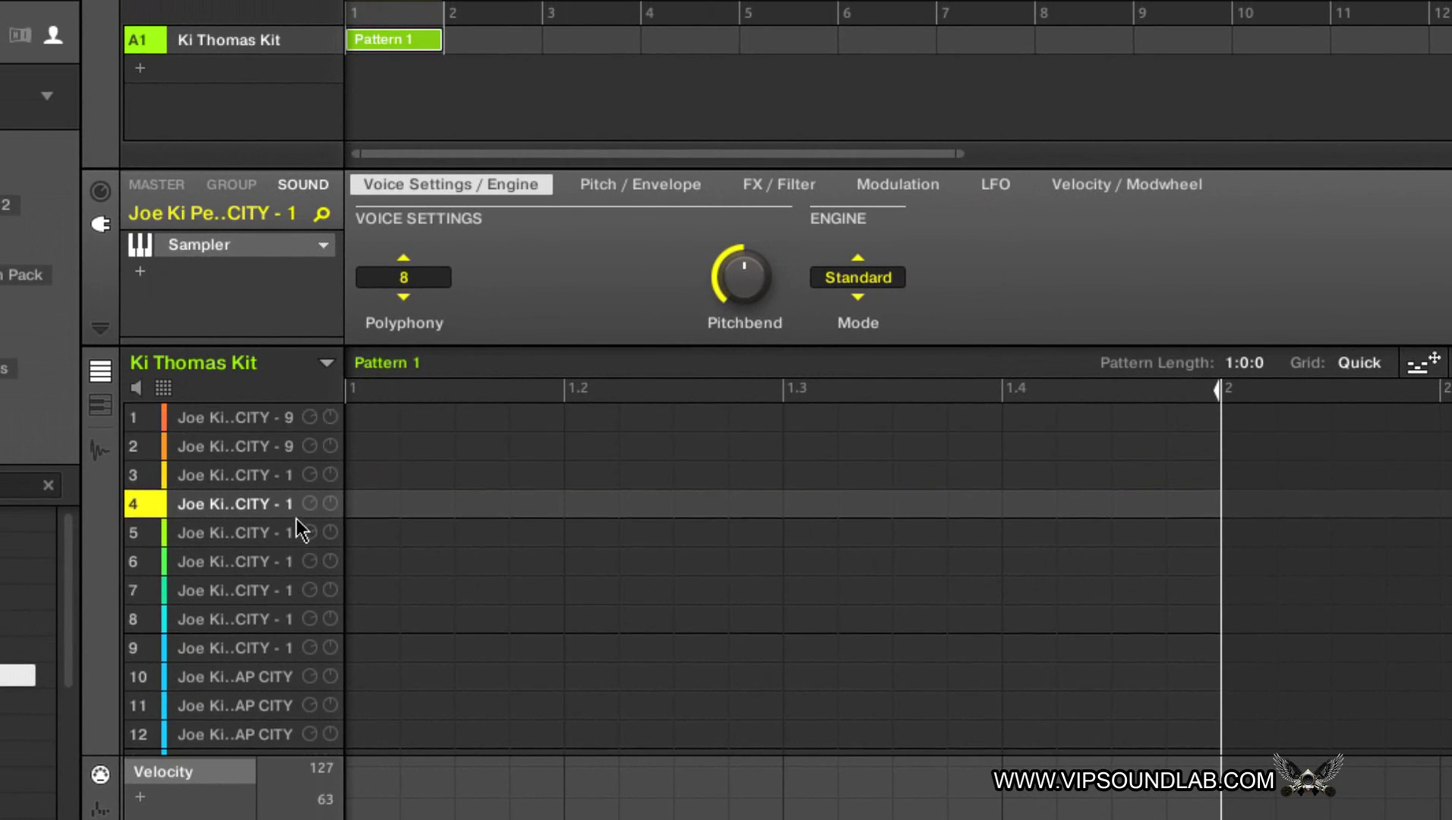
- Show the sample editor and examine the waveforms and play ranges of the Ki Thomas Kit sounds between 2 and 13
scroll(285, 542, "down", 4)
scroll(227, 578, "up", 4)
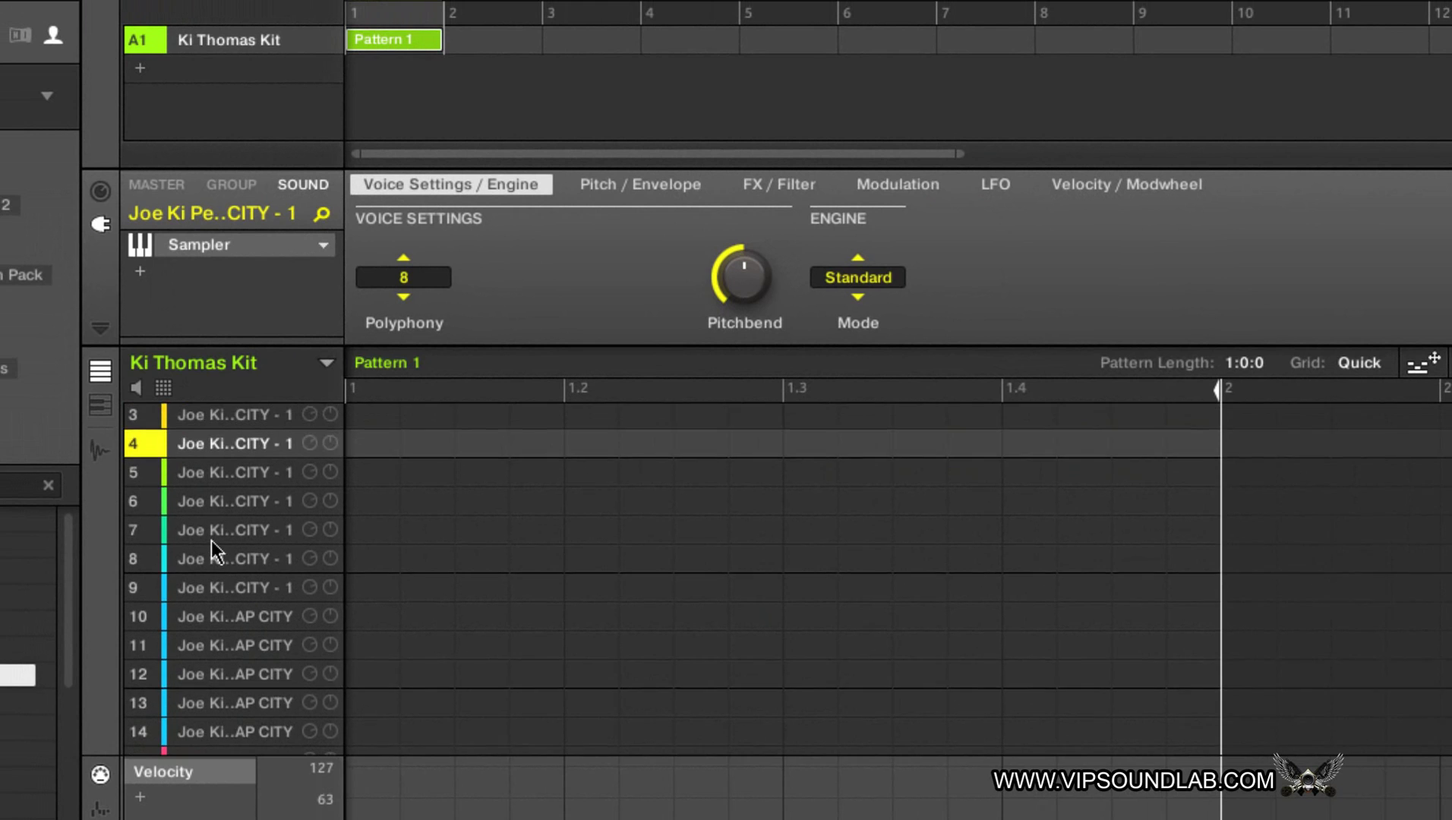
left_click(93, 457)
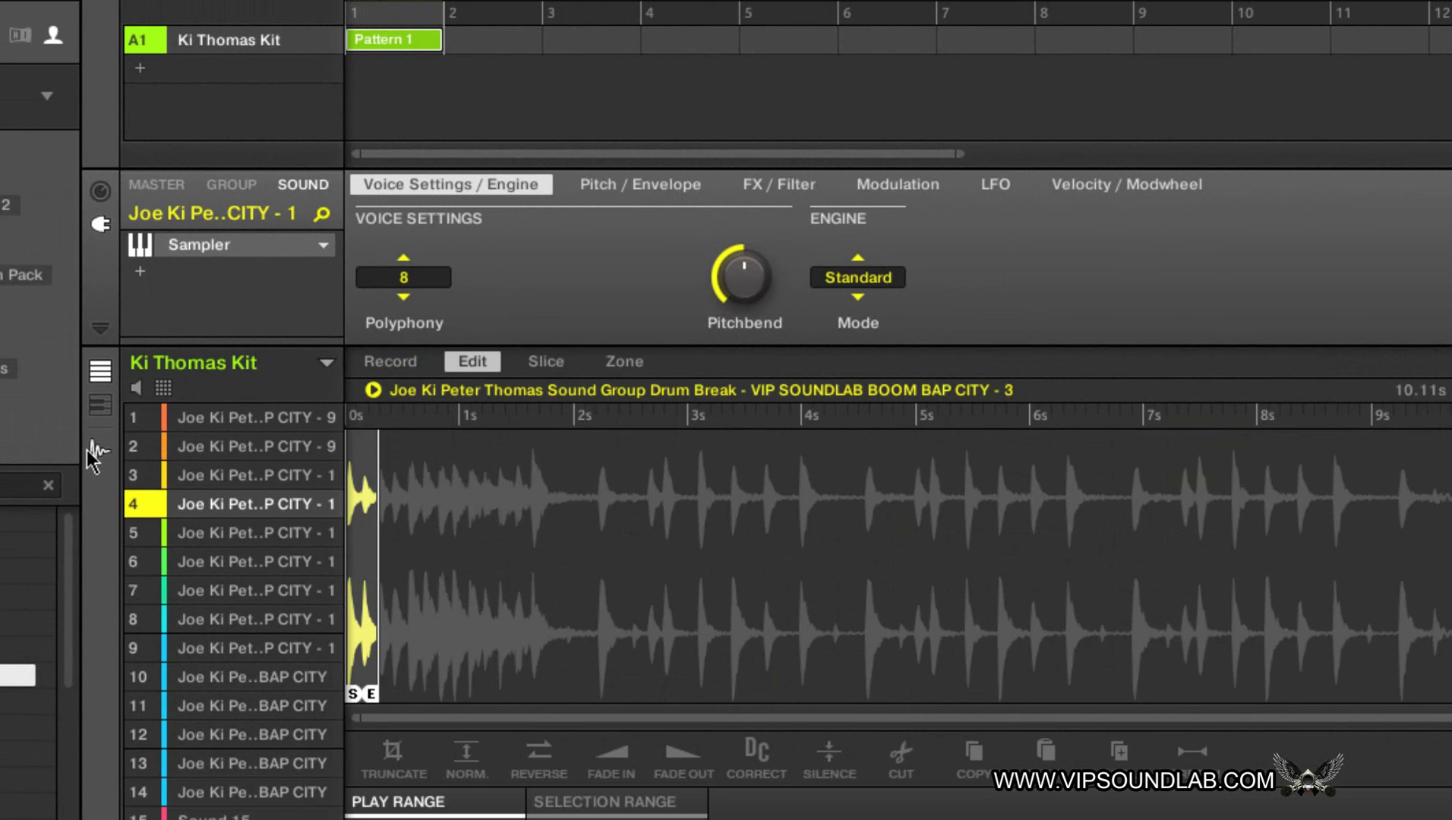
left_click(266, 448)
left_click(262, 475)
left_click(258, 561)
left_click(255, 619)
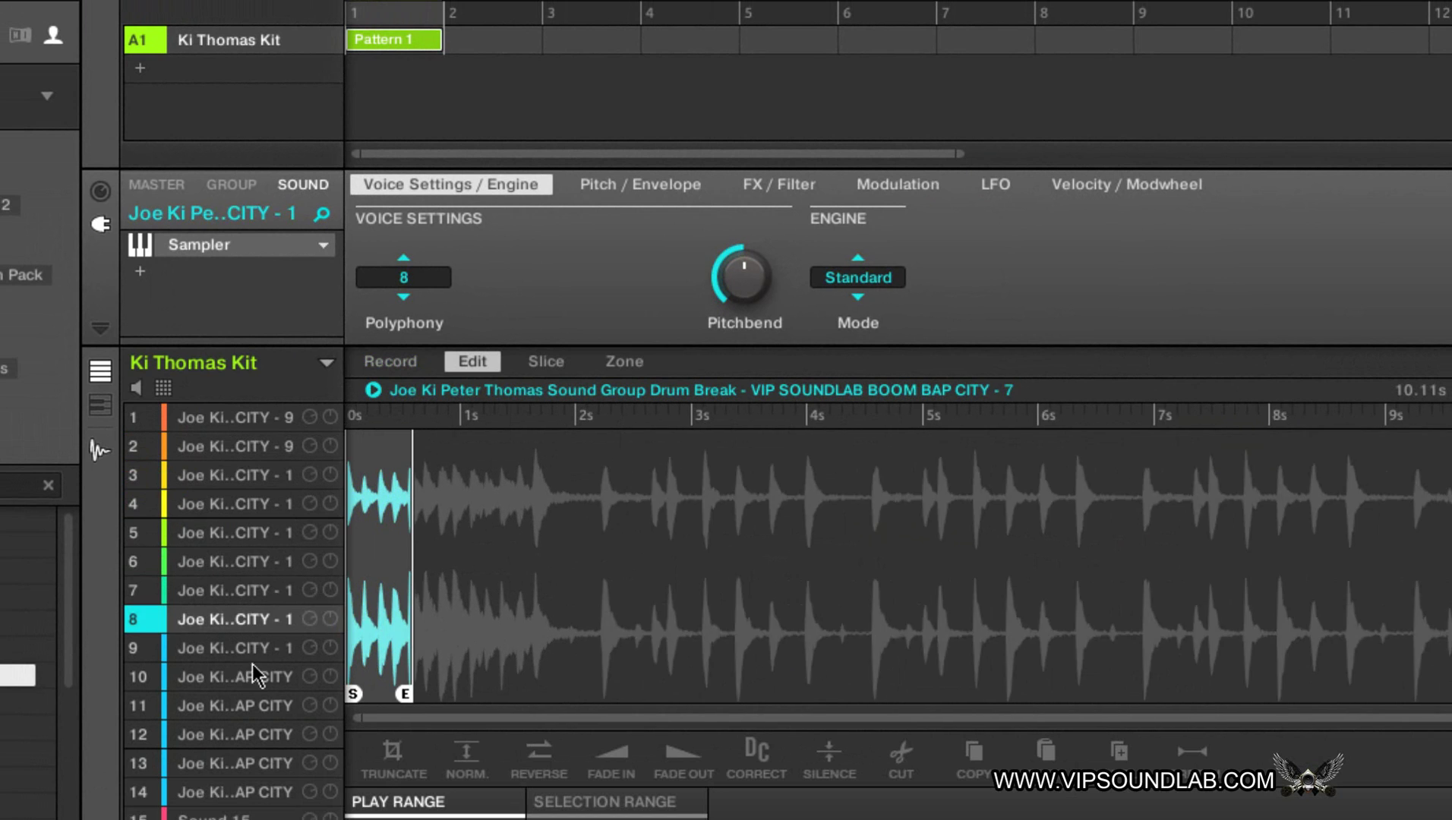
left_click(252, 668)
left_click(247, 729)
left_click(241, 762)
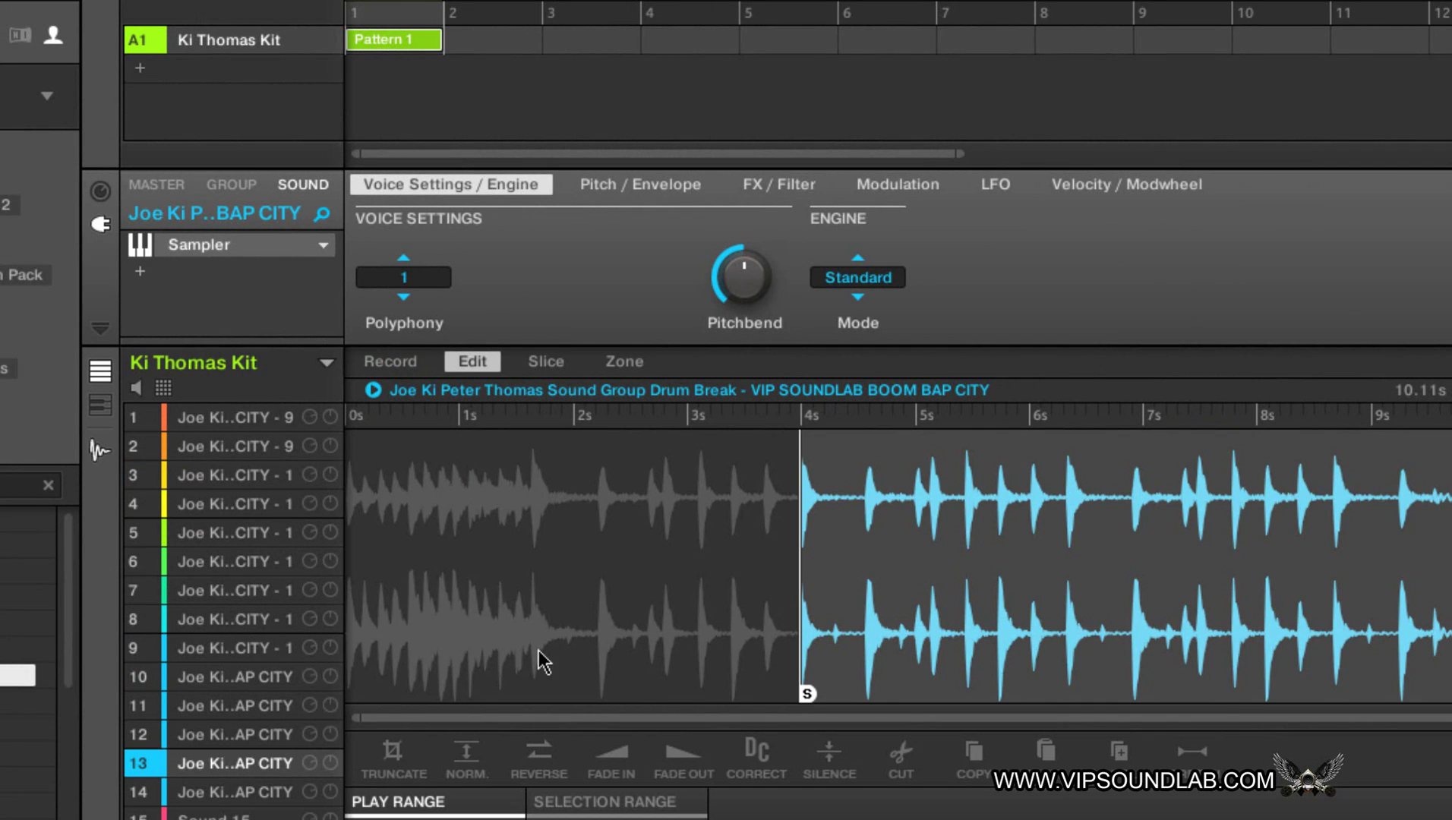
left_click(235, 734)
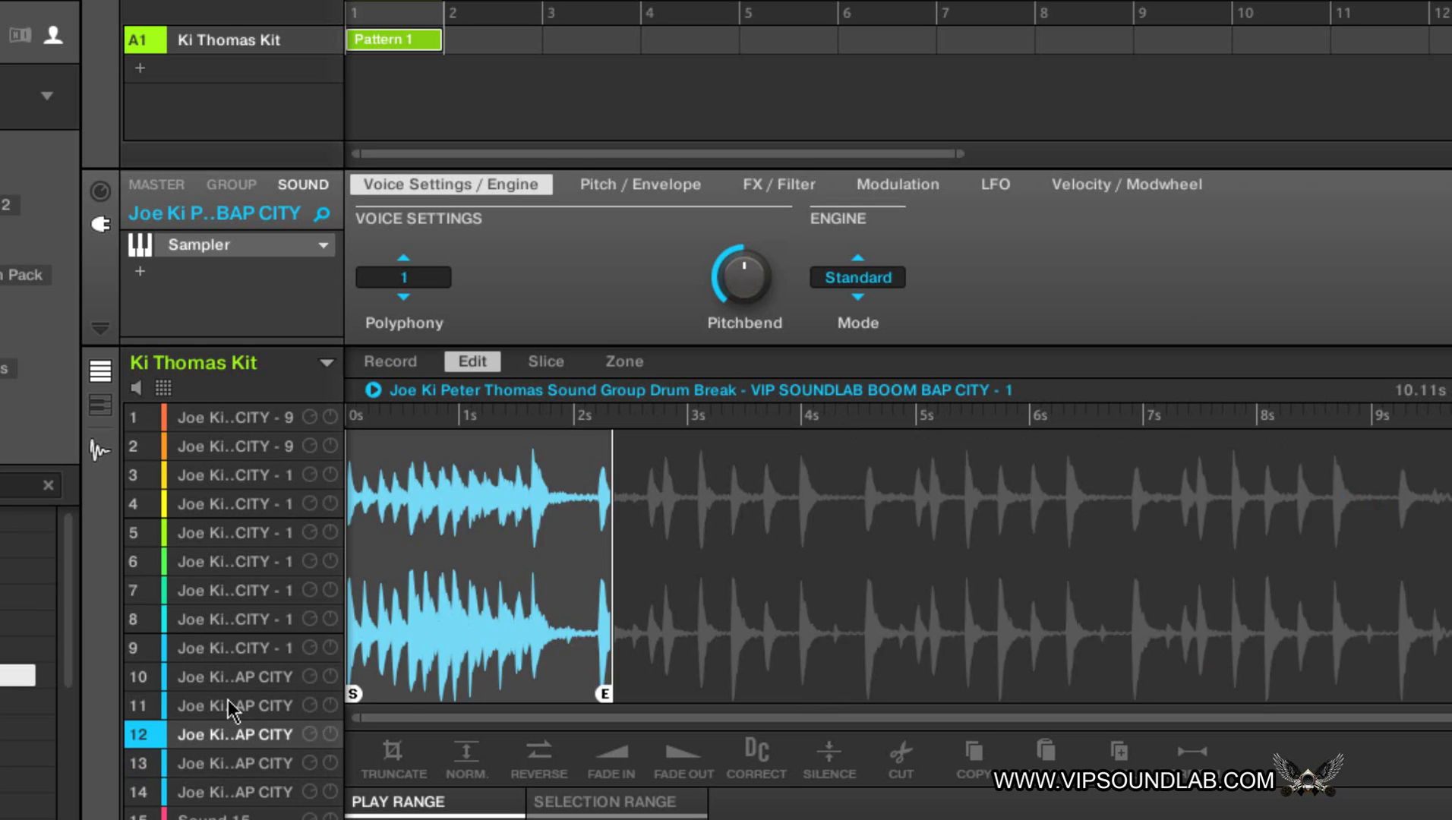
left_click(209, 648)
left_click(210, 590)
left_click(224, 532)
left_click(239, 477)
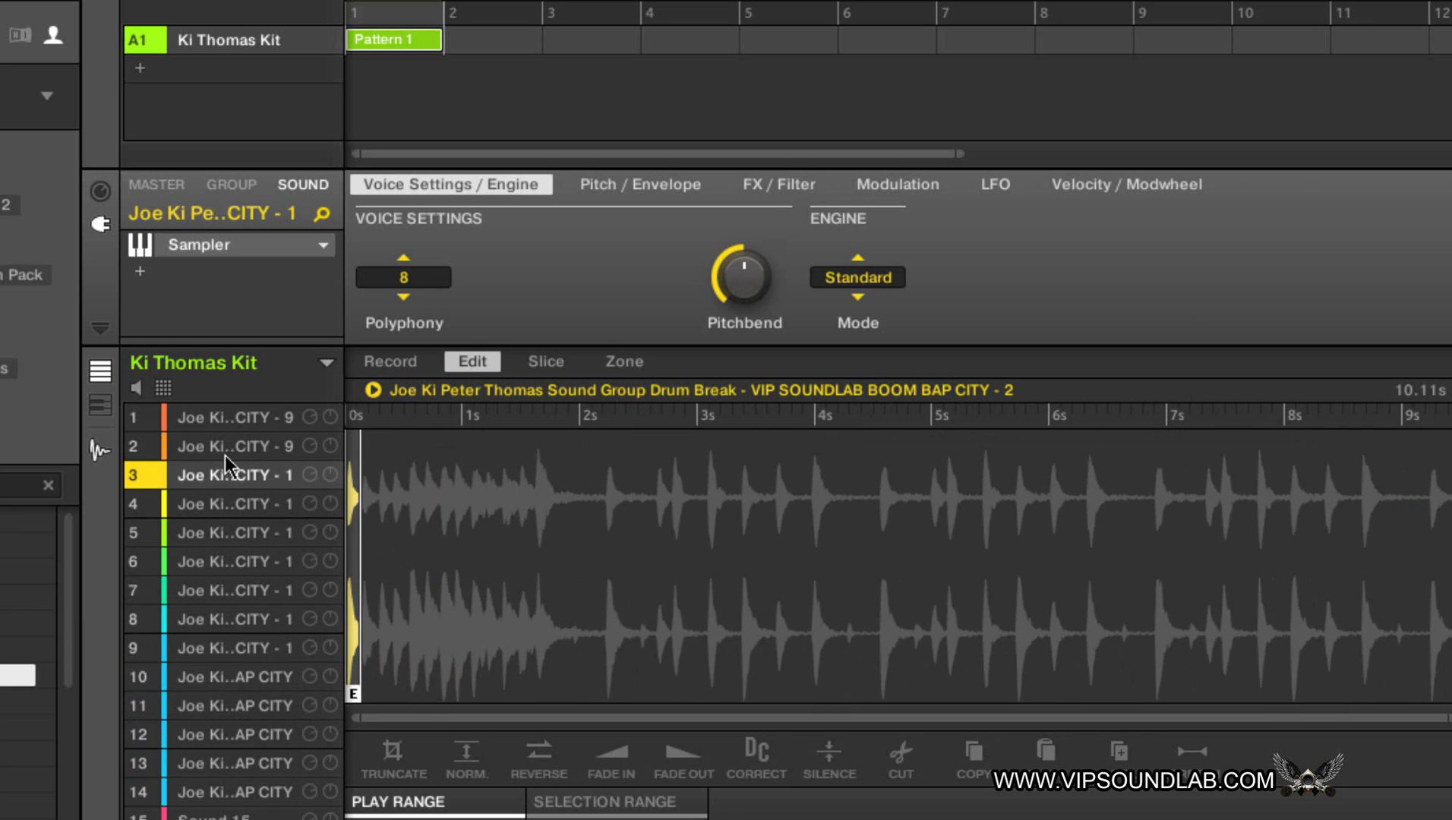
right_click(237, 361)
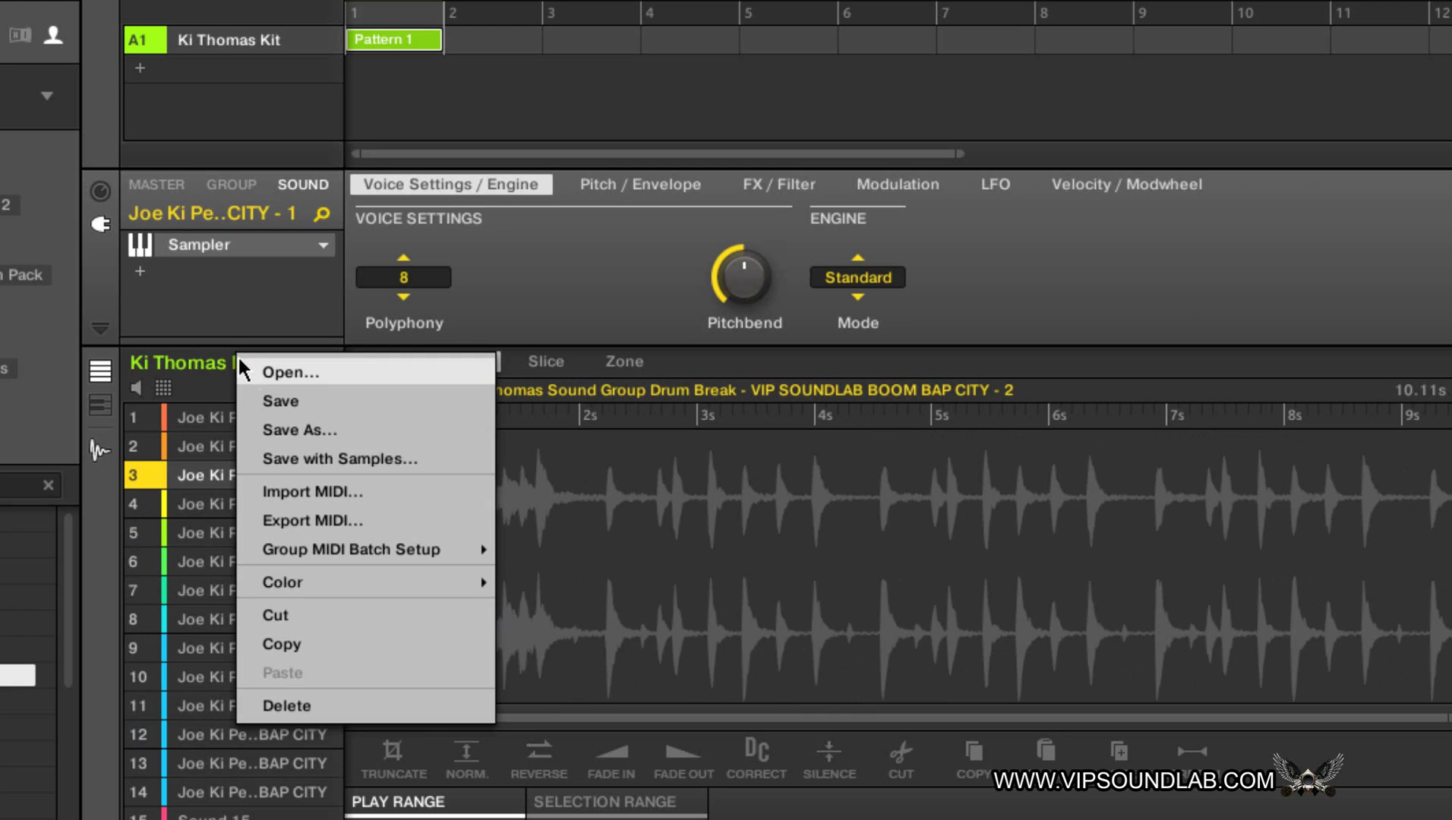
left_click(356, 461)
left_click(532, 357)
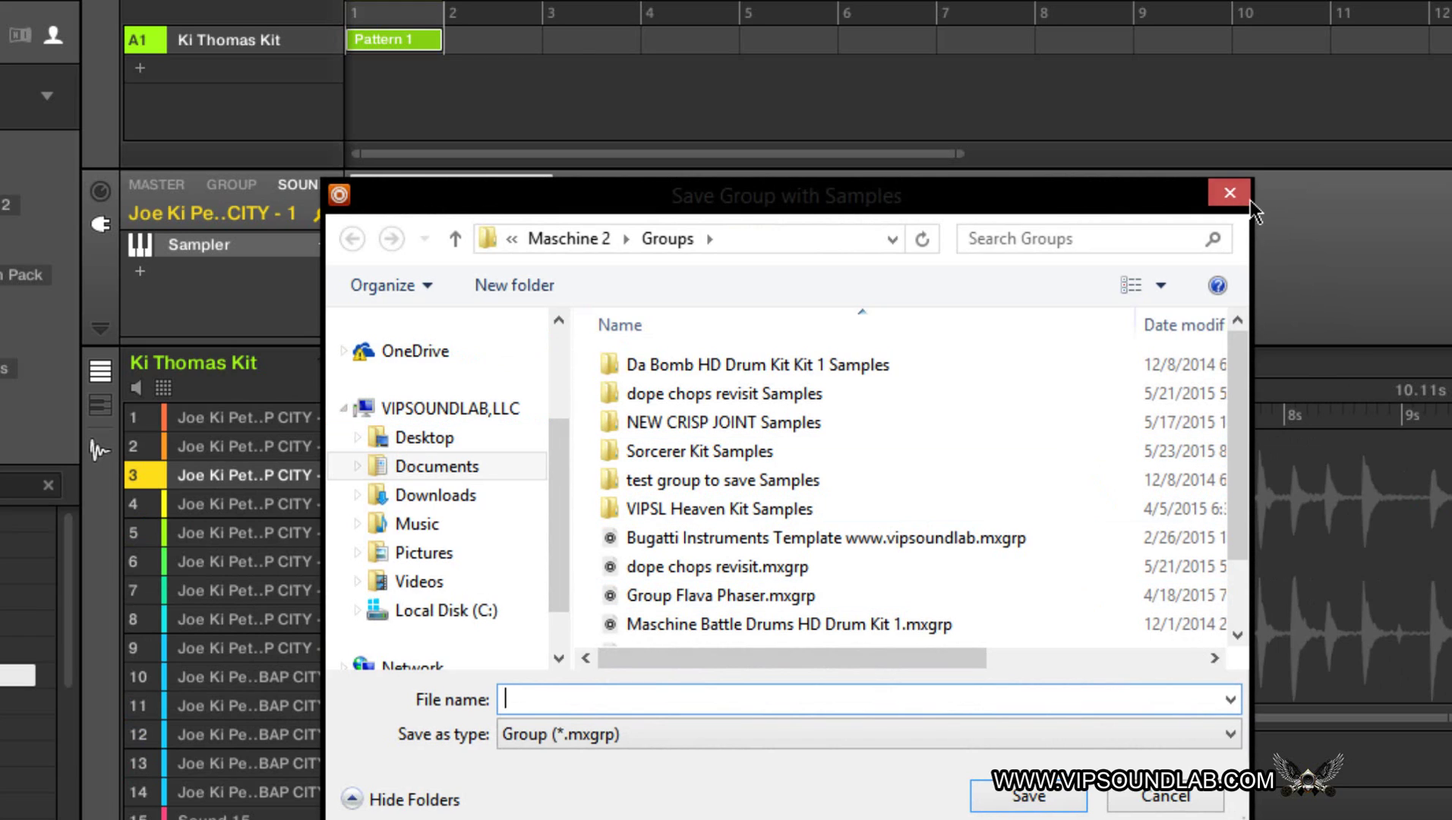
left_click_drag(734, 568, 811, 524)
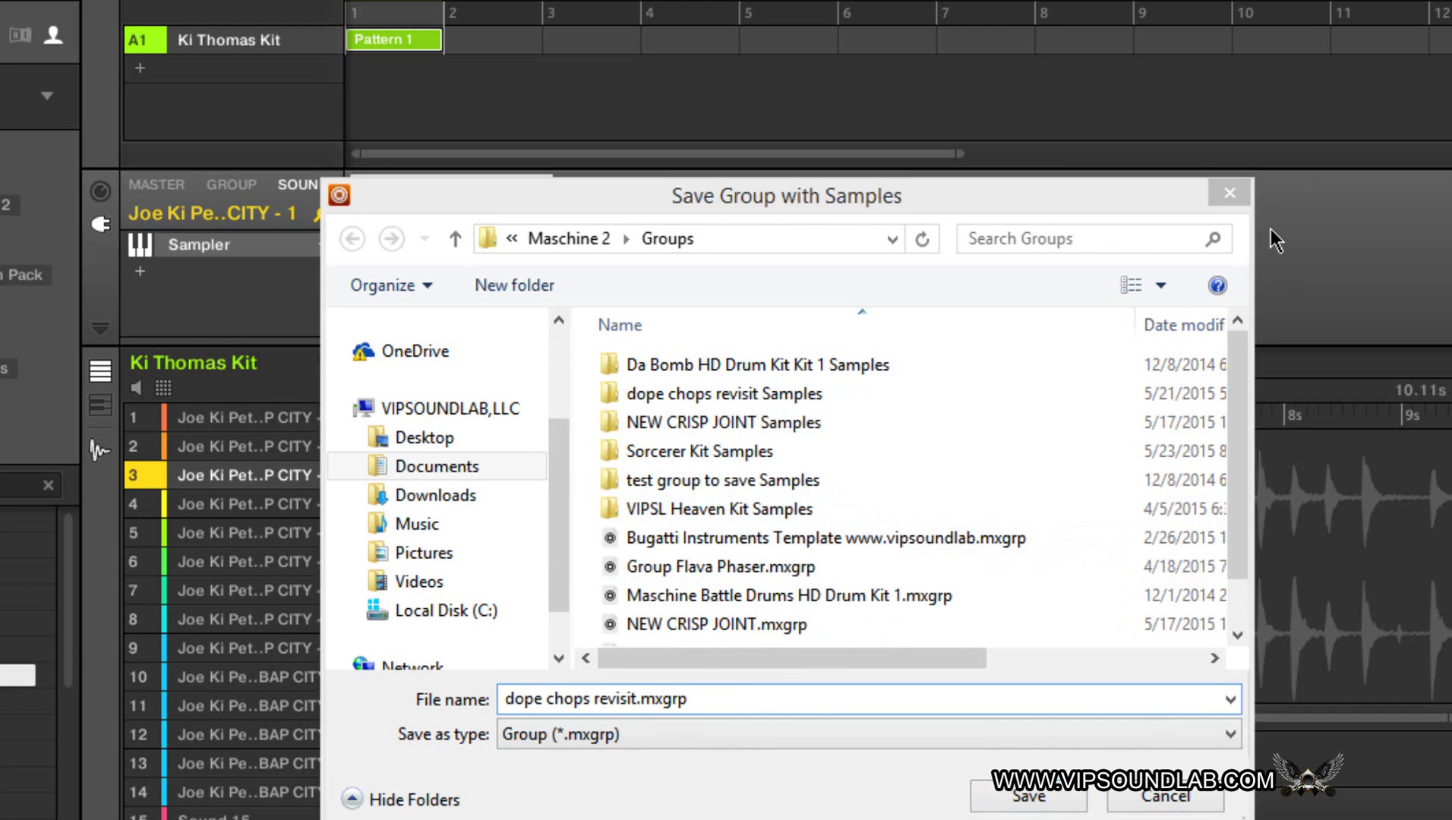
left_click(1230, 193)
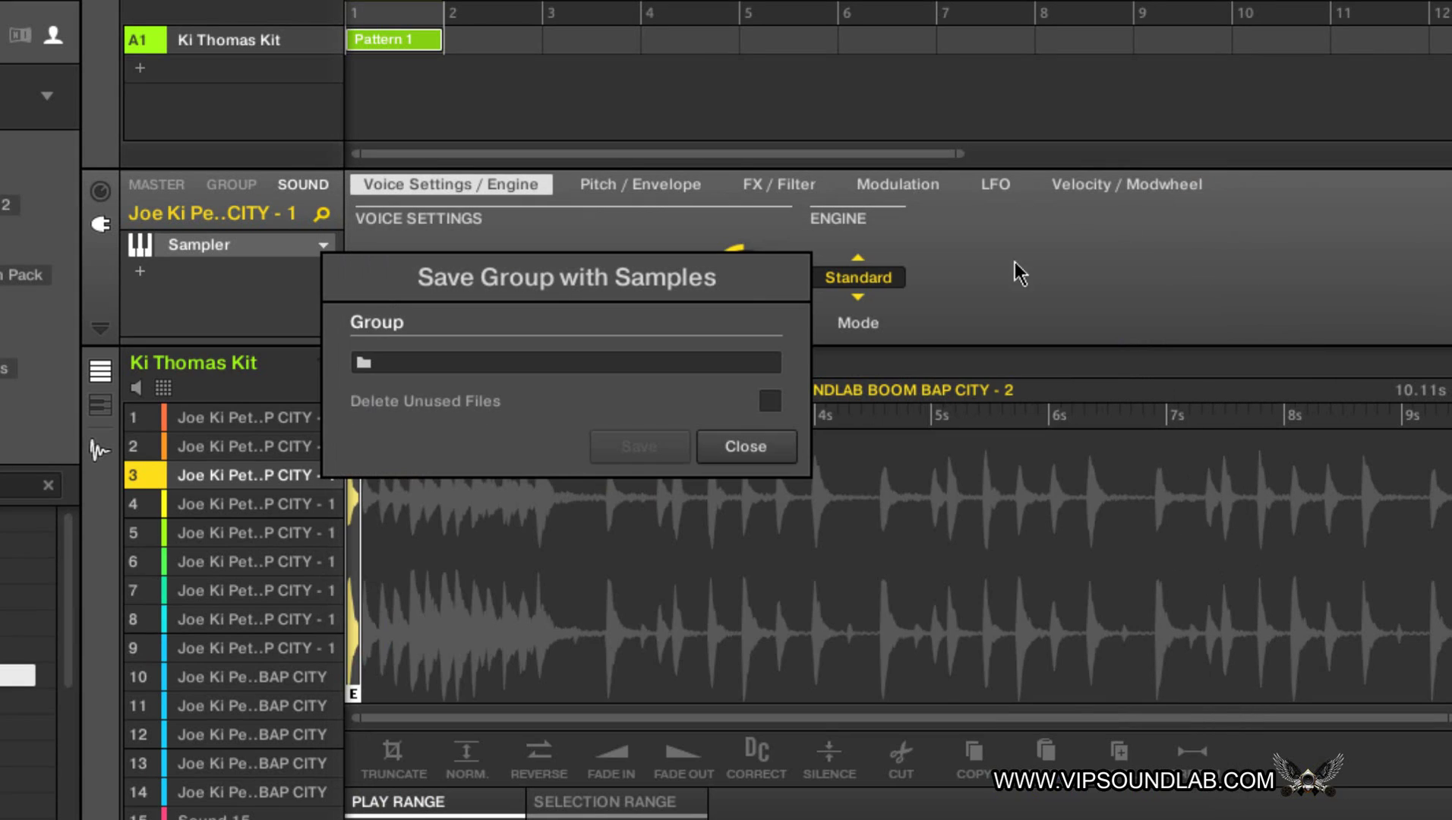
left_click(741, 448)
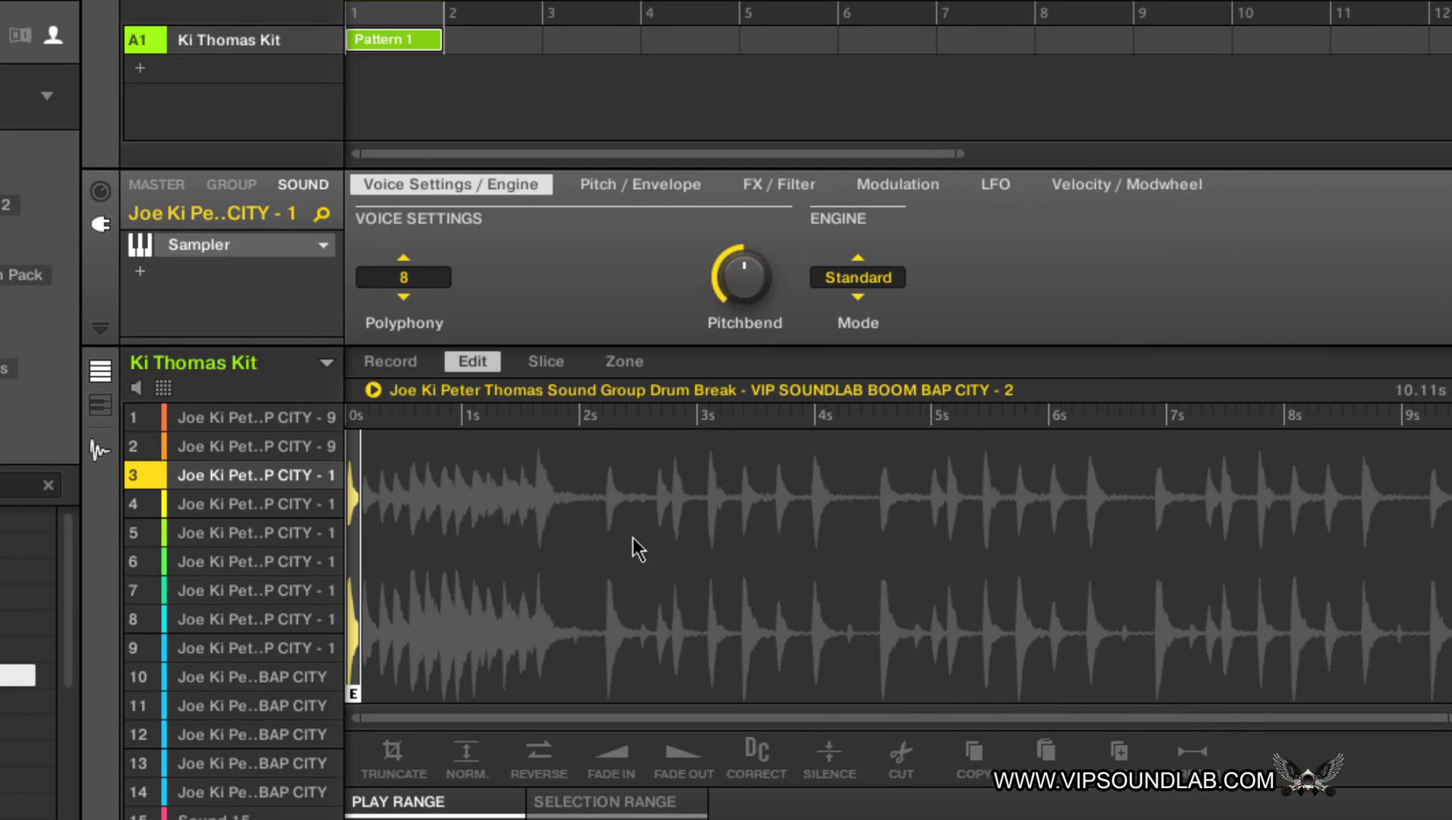
- Examine the sample name and play range of each sound from 4 through 13
left_click(215, 508)
left_click(229, 534)
left_click(238, 562)
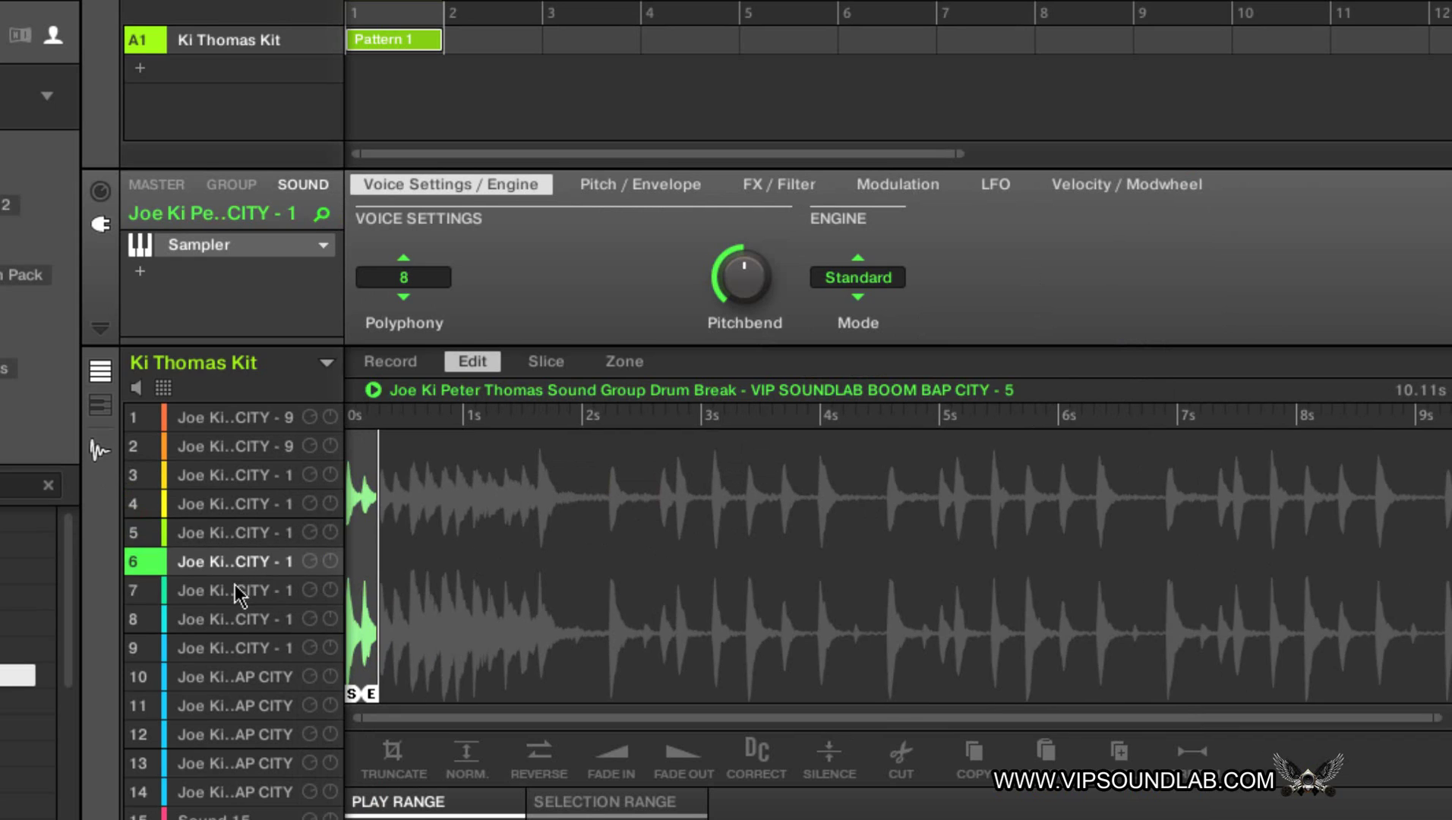
left_click(241, 591)
left_click(247, 619)
left_click(254, 648)
left_click(259, 677)
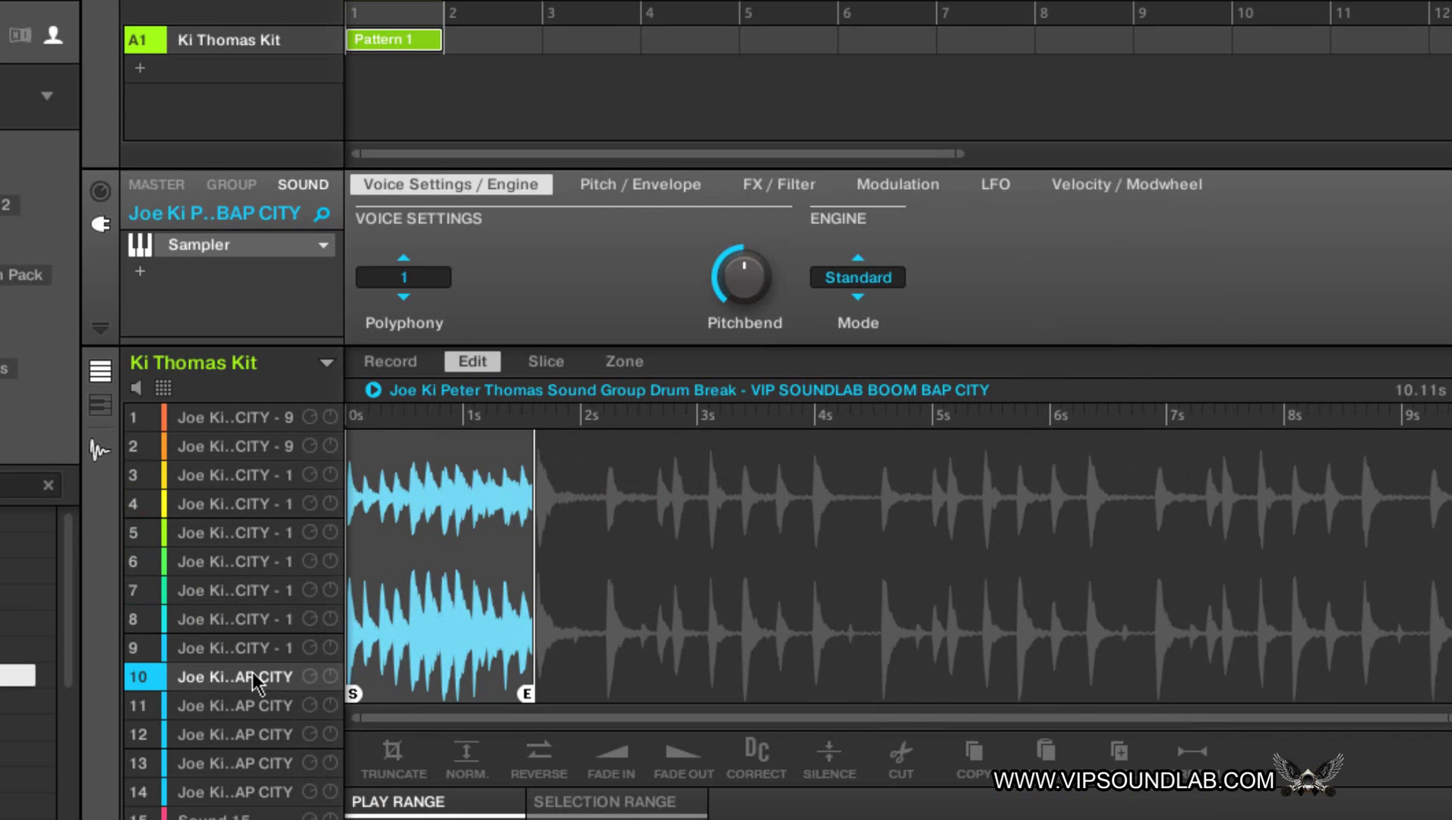
left_click(263, 706)
left_click(267, 734)
left_click(271, 761)
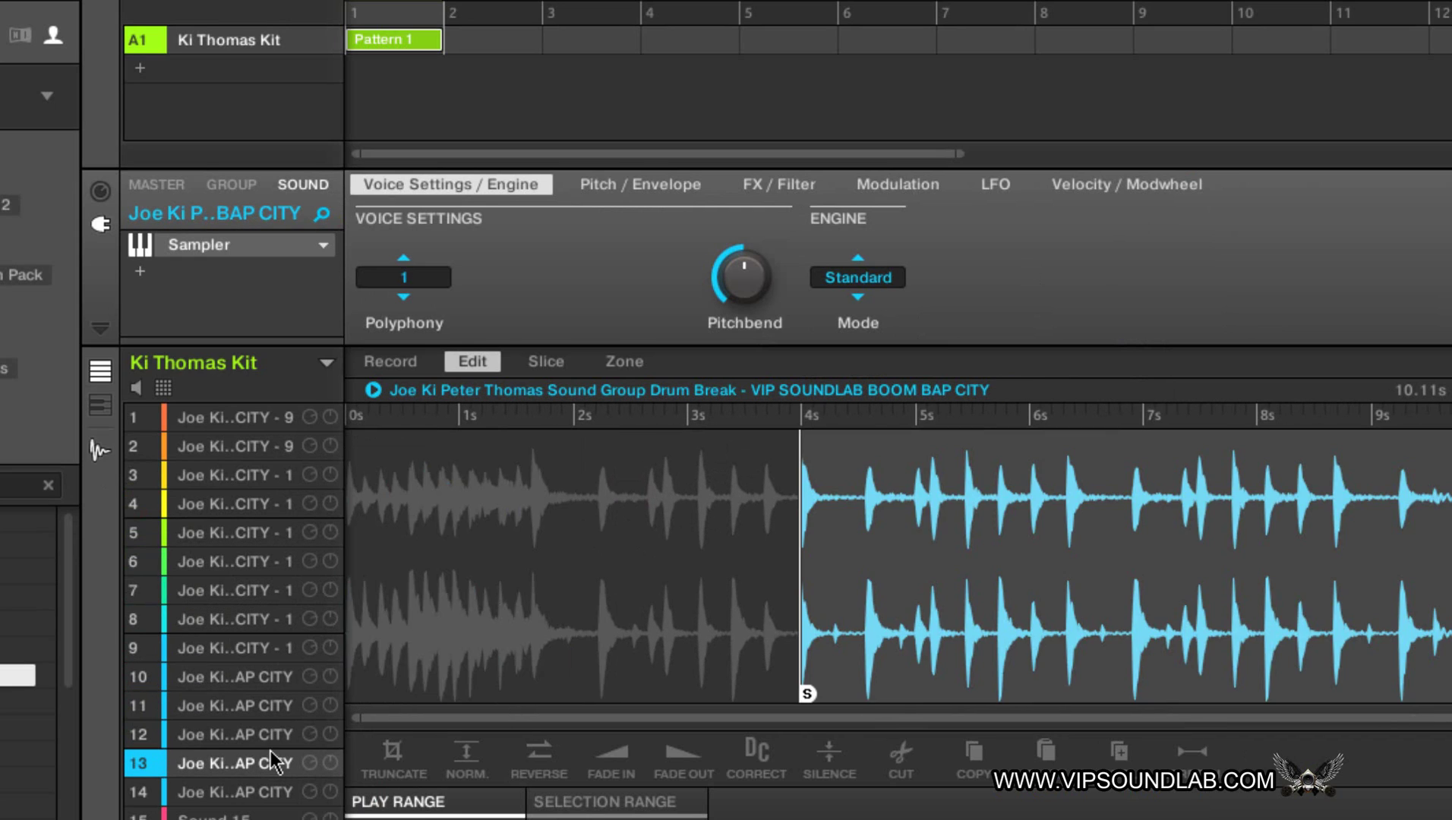
- Review the sample waveforms from sound 12 back up to sound 4, and recheck sounds 8 and 9
left_click(264, 743)
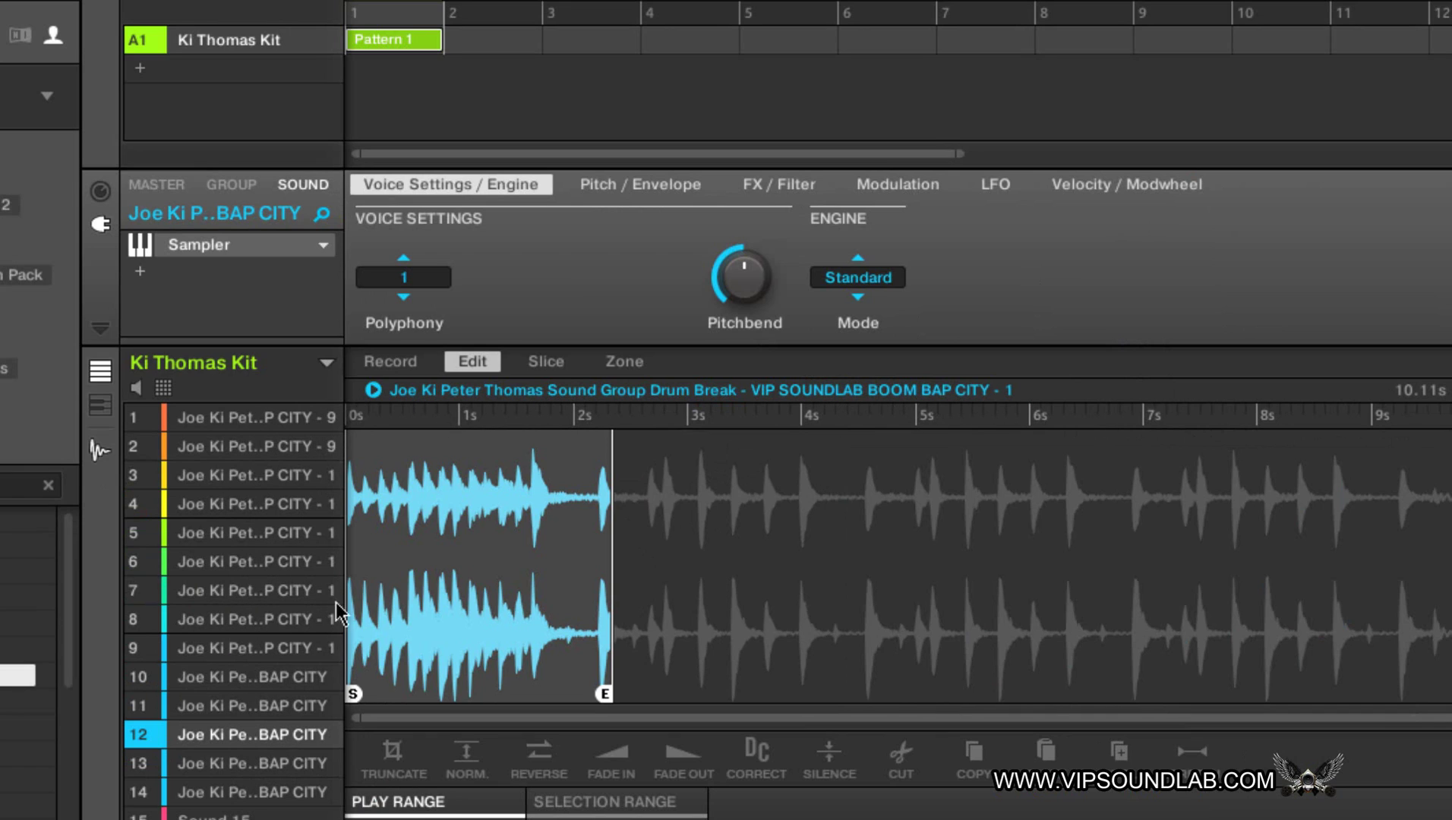
left_click(261, 708)
left_click(251, 684)
left_click(239, 650)
left_click(242, 622)
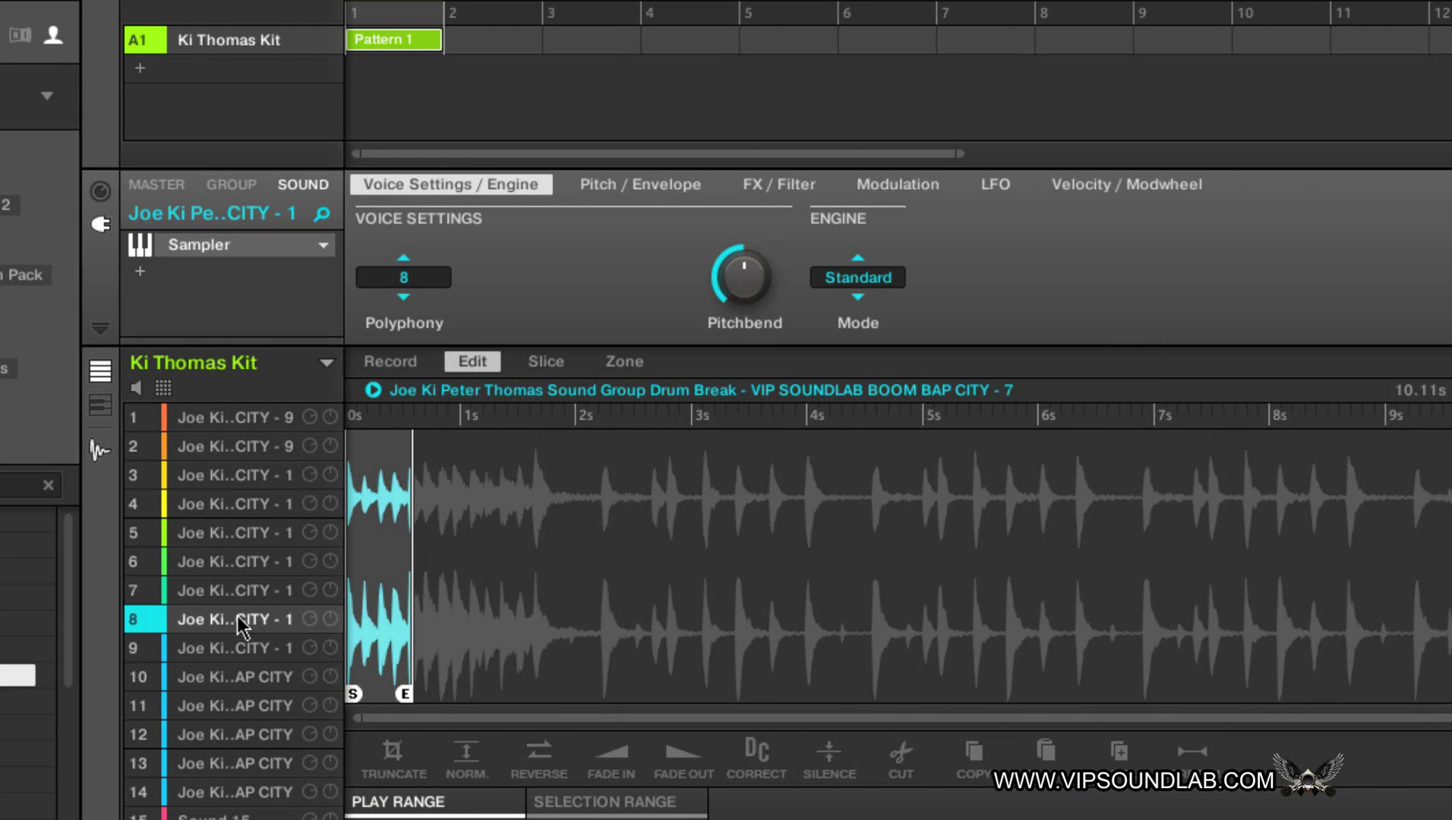
left_click(237, 568)
left_click(268, 531)
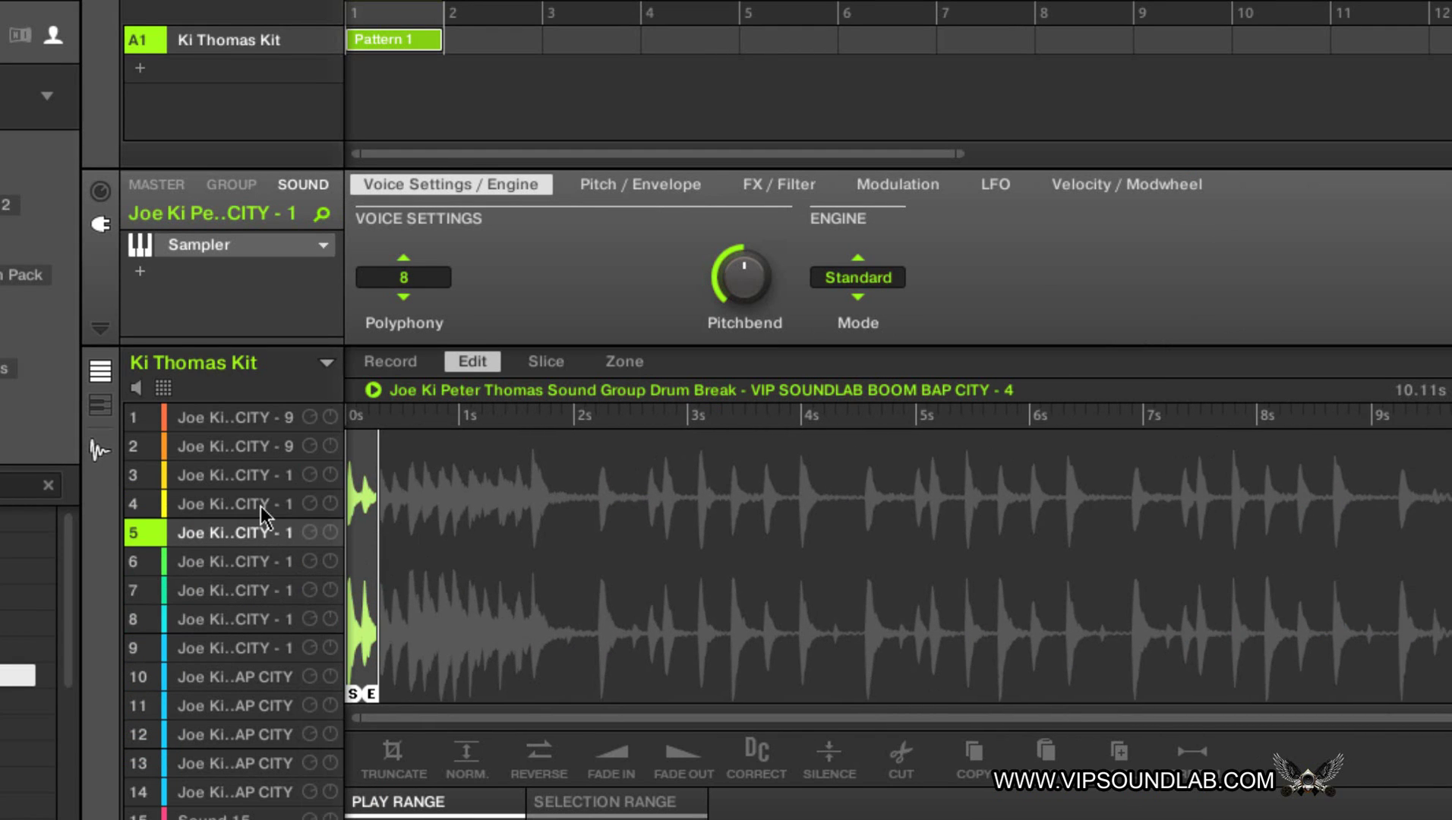
left_click(261, 504)
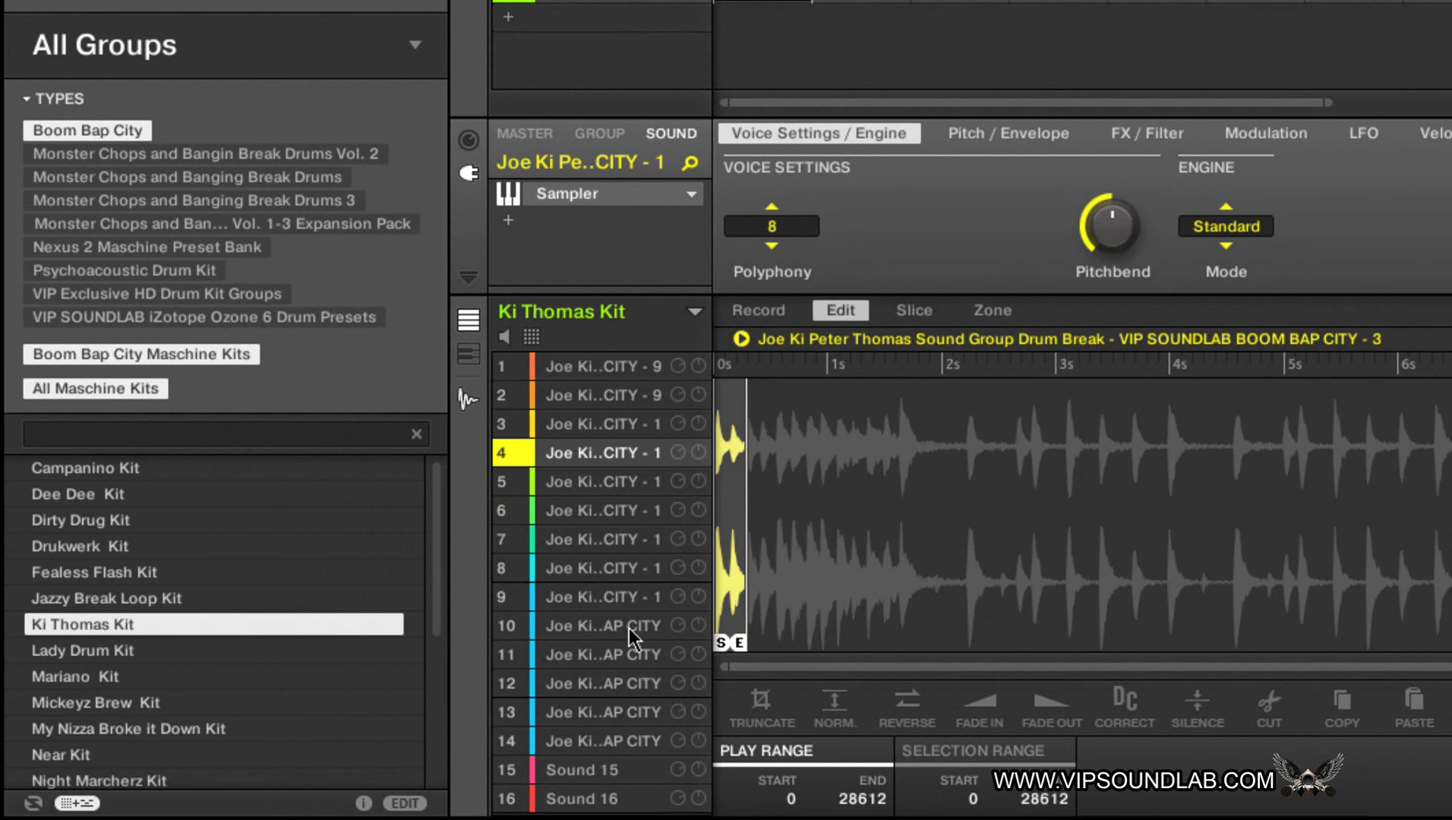
left_click(616, 577)
left_click(617, 599)
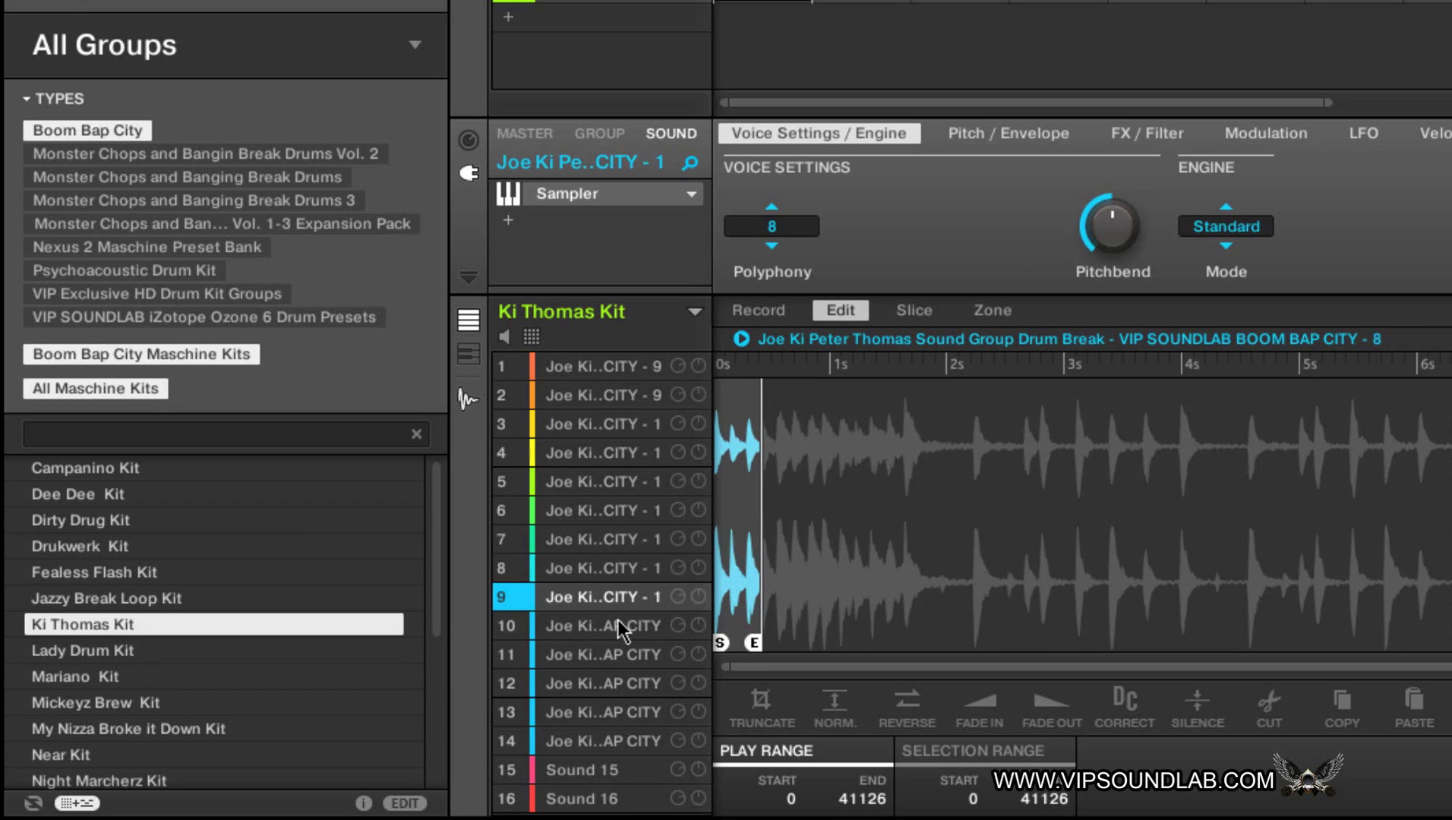
- Compare the sample names and play ranges of sounds 8 and 10 in the Ki Thomas Kit
left_click(619, 626)
left_click(617, 569)
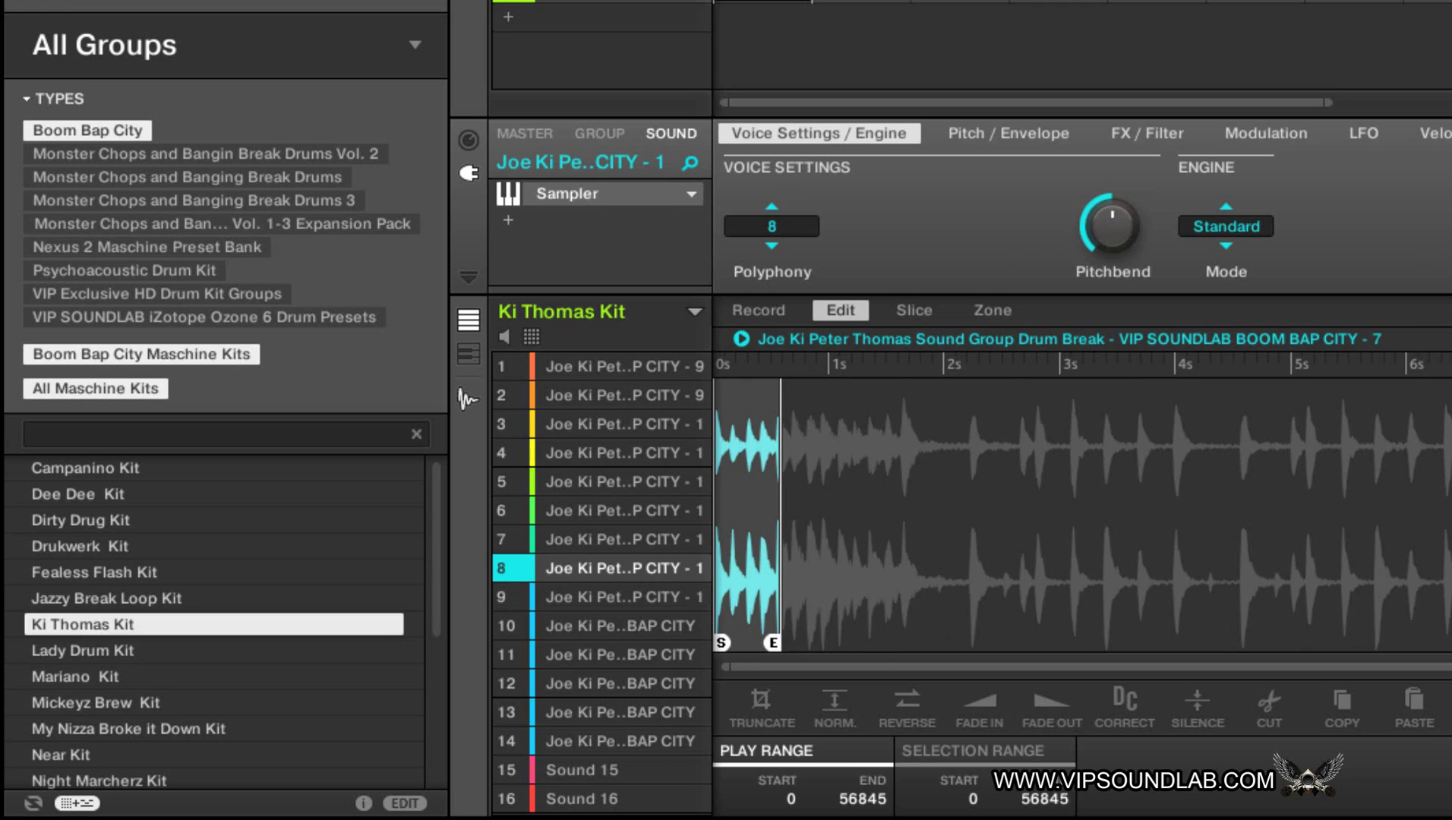
right_click(599, 312)
left_click(881, 417)
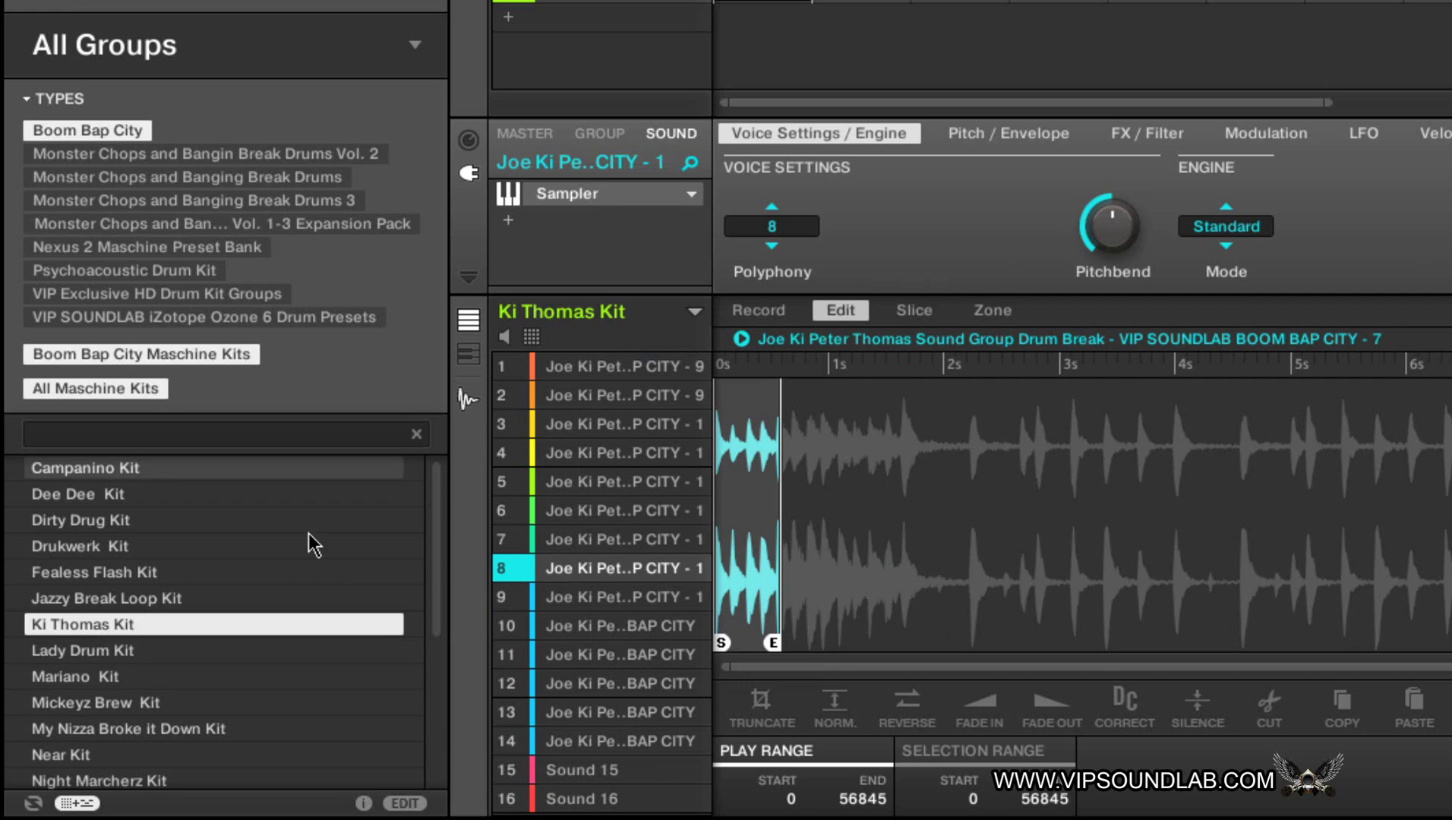
left_click(635, 619)
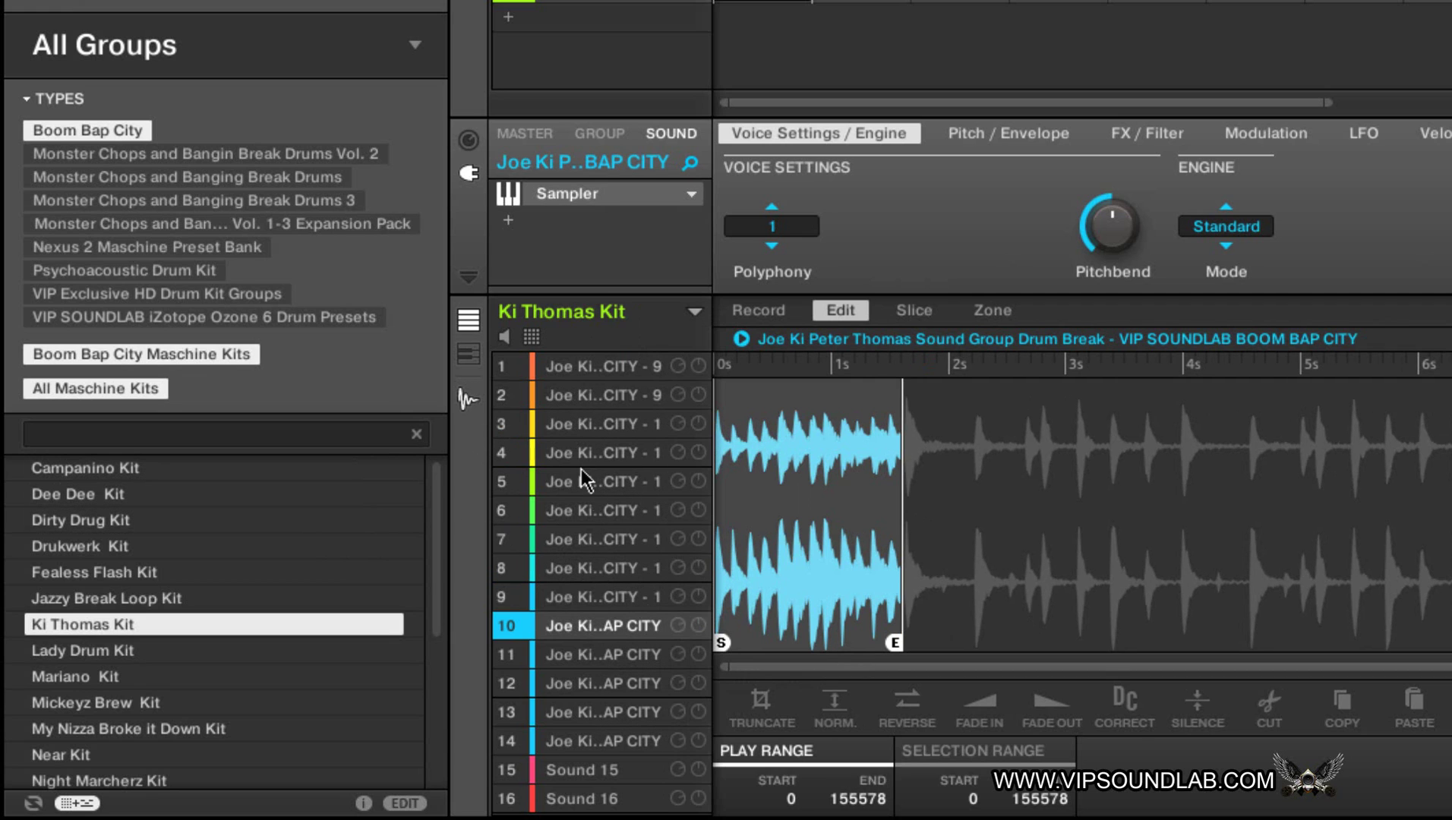
- Examine the numbered sample name and play range of sounds 1 through 10 and sound 12, and return to sound 1
left_click(582, 368)
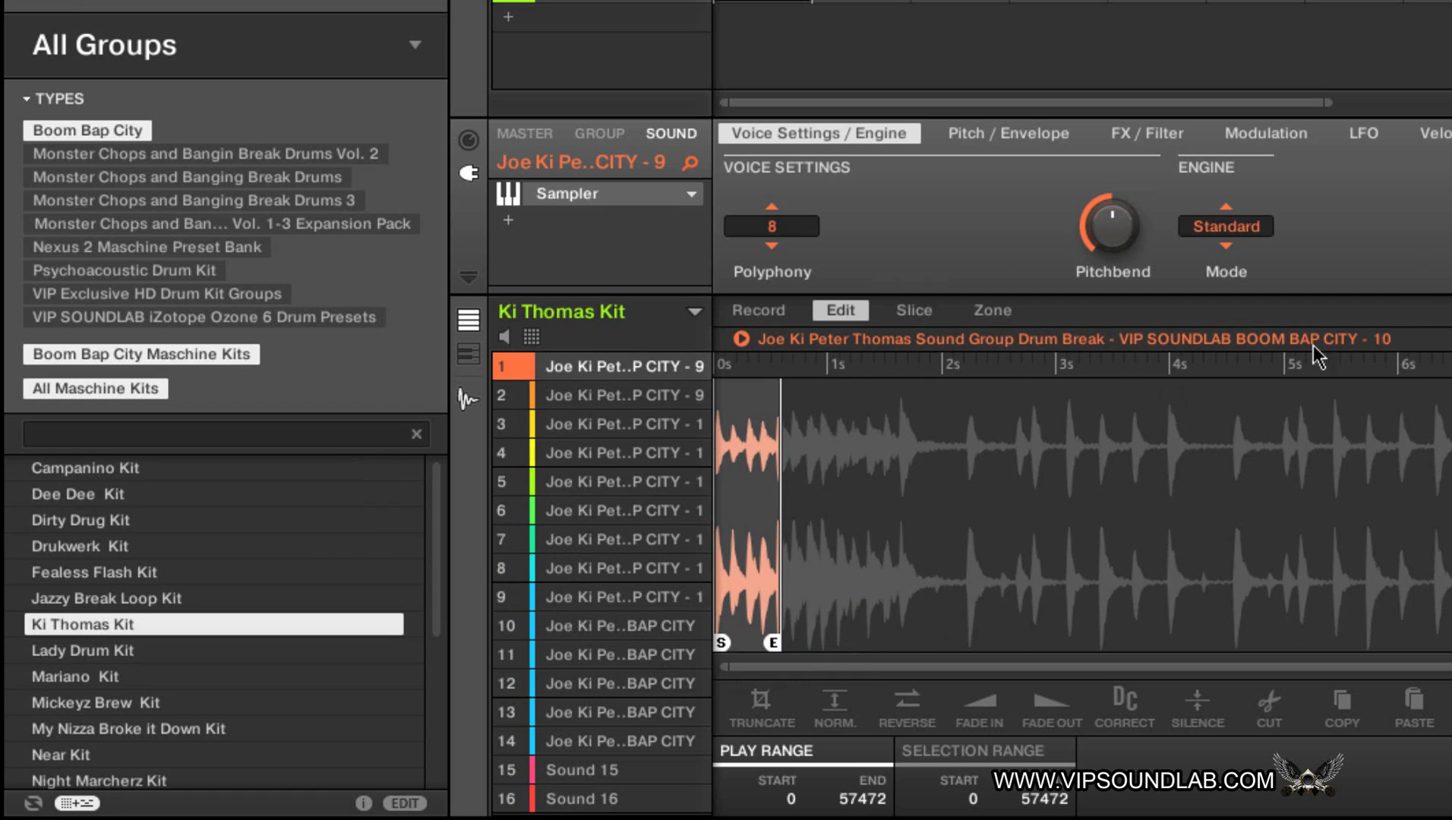
left_click(633, 398)
left_click(627, 427)
left_click(626, 454)
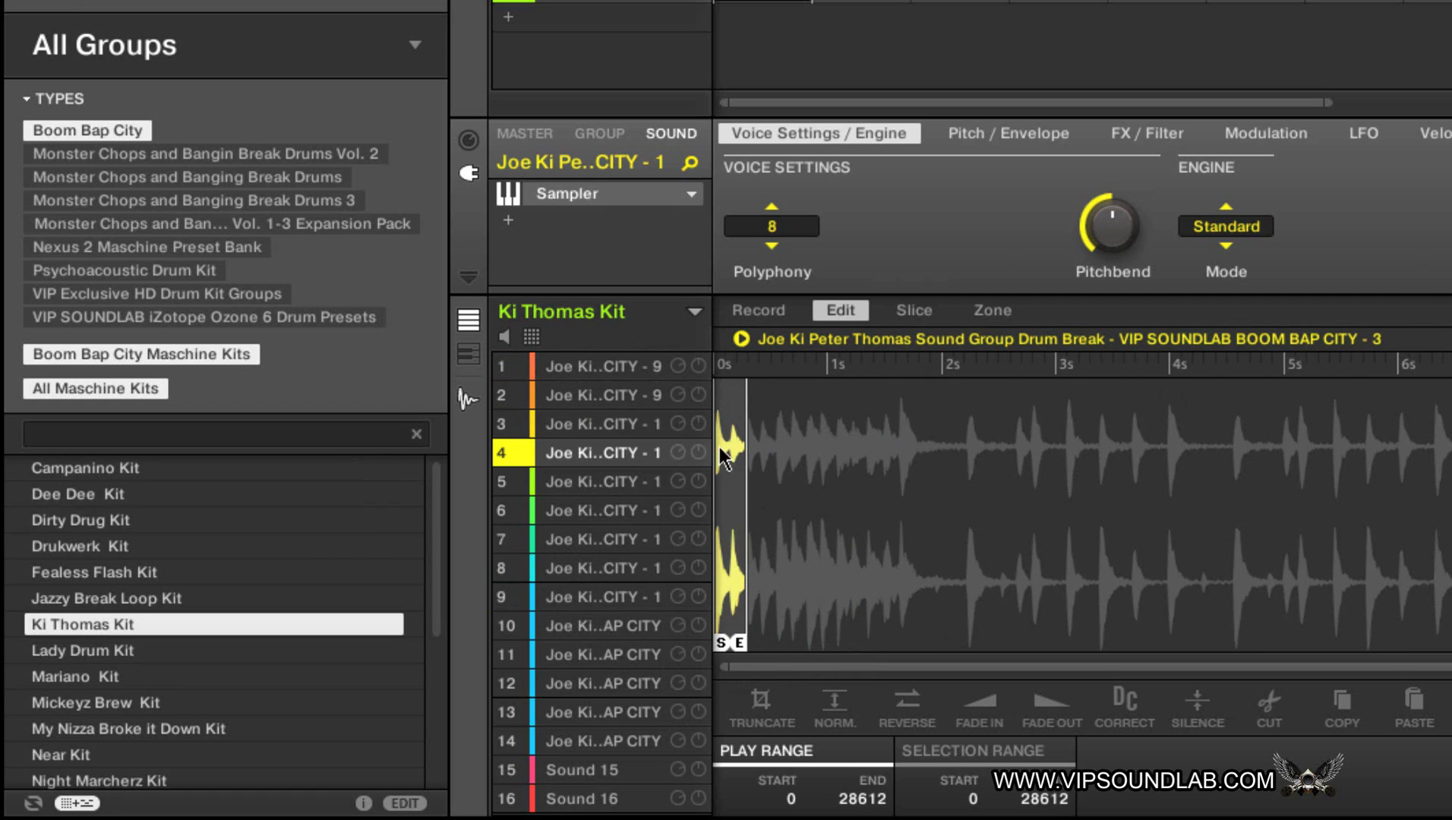
left_click(625, 481)
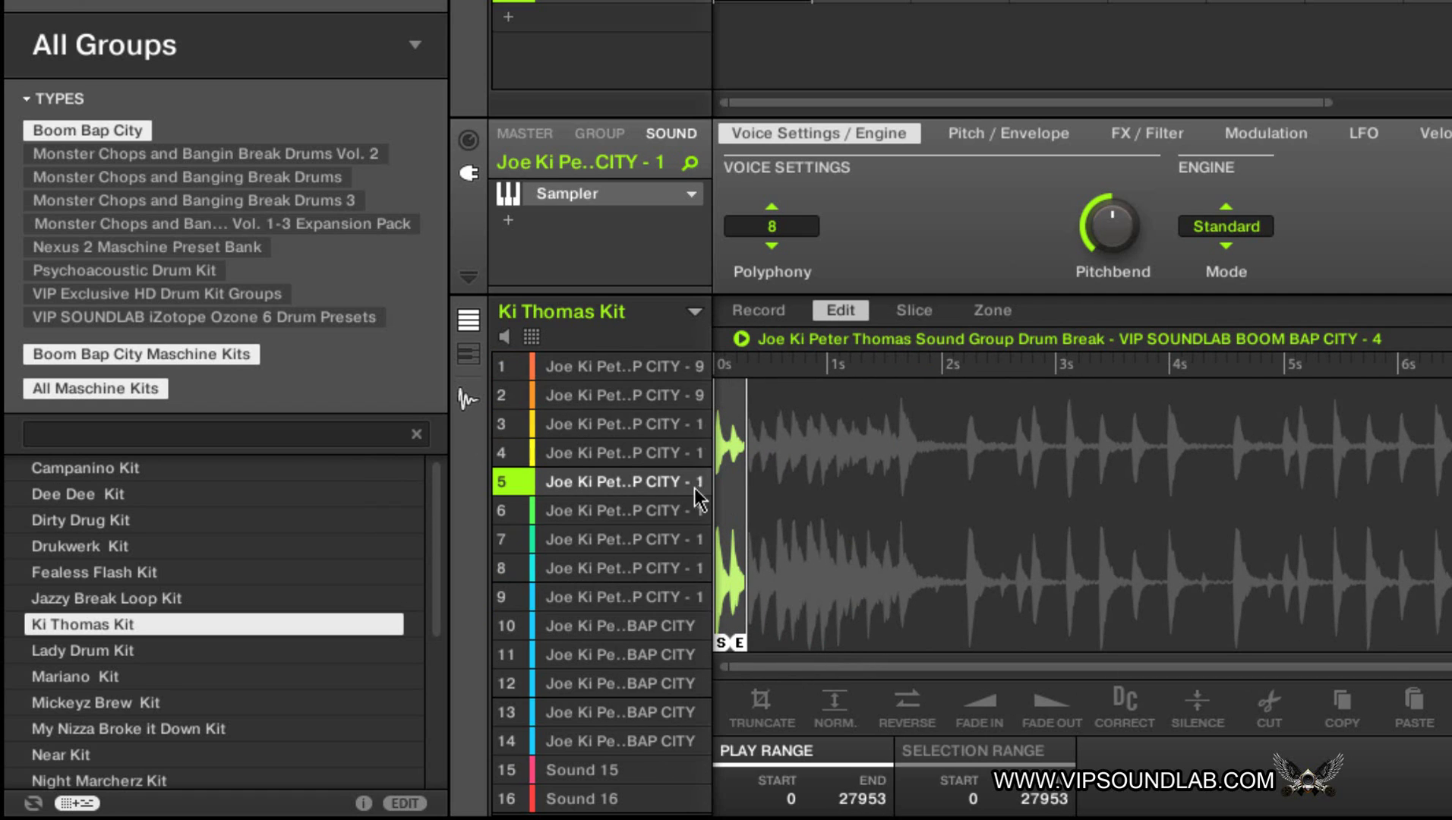
left_click(575, 521)
left_click(593, 549)
left_click(600, 571)
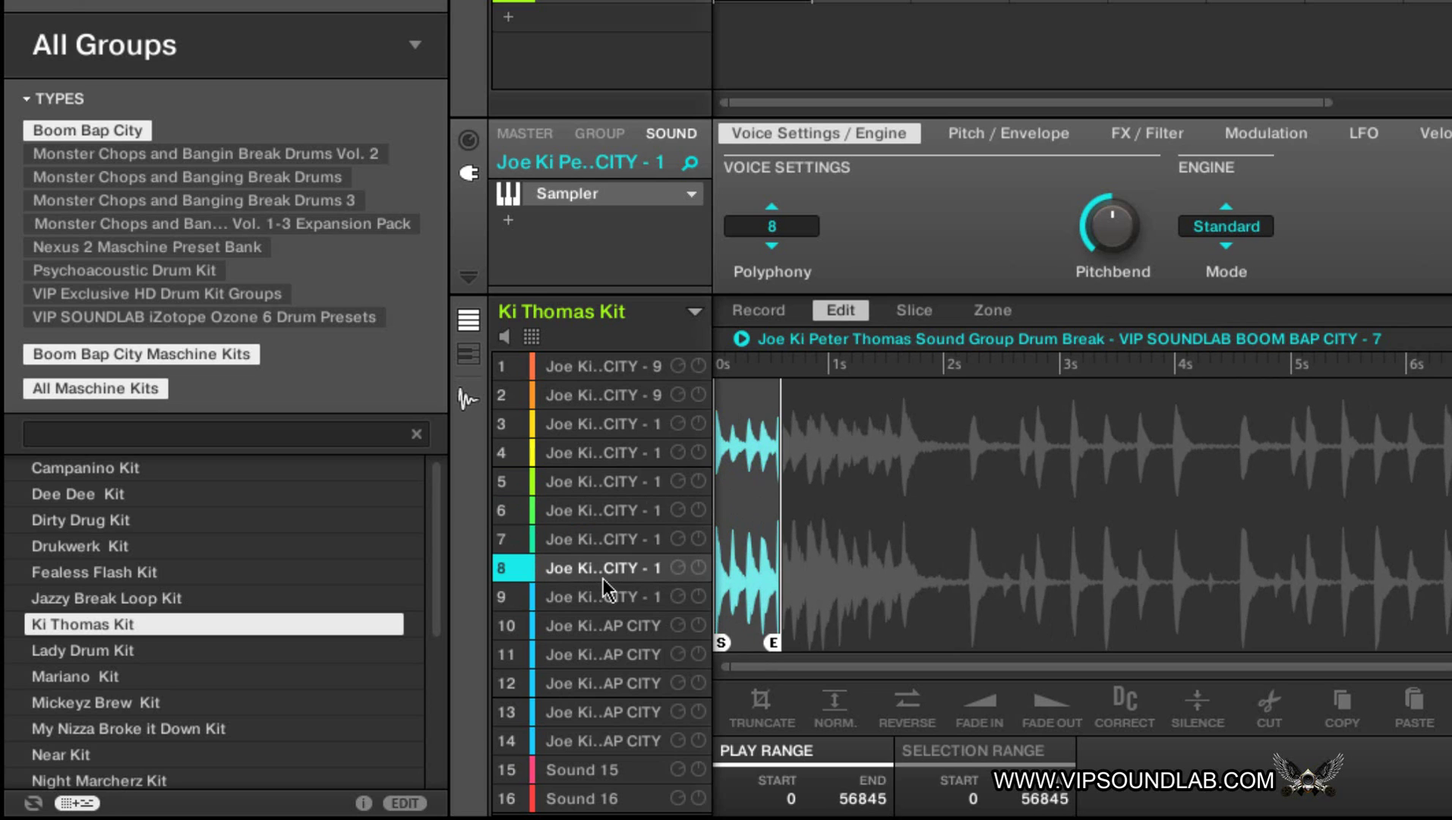
left_click(604, 591)
left_click(613, 626)
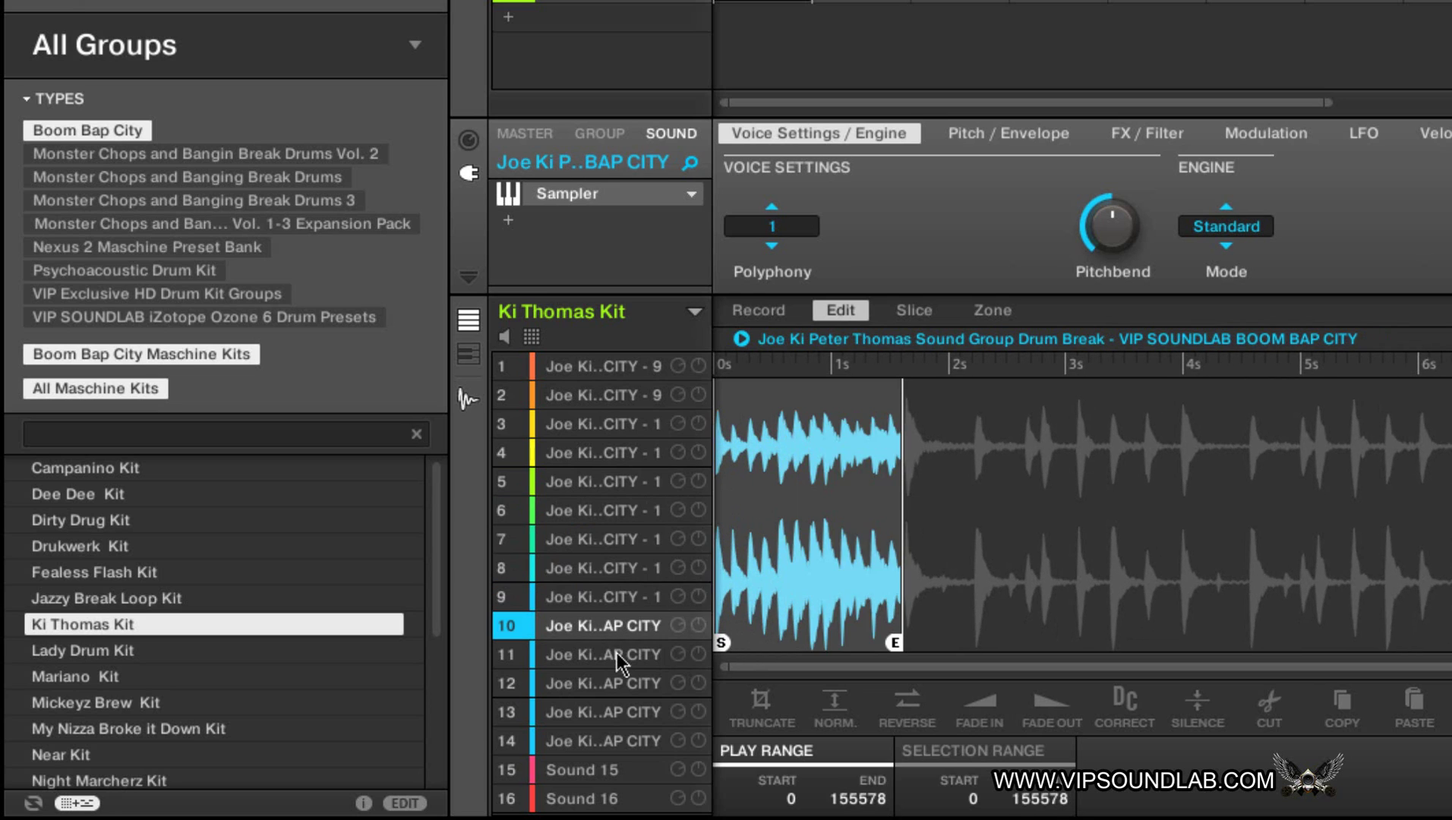
left_click(626, 693)
left_click(583, 368)
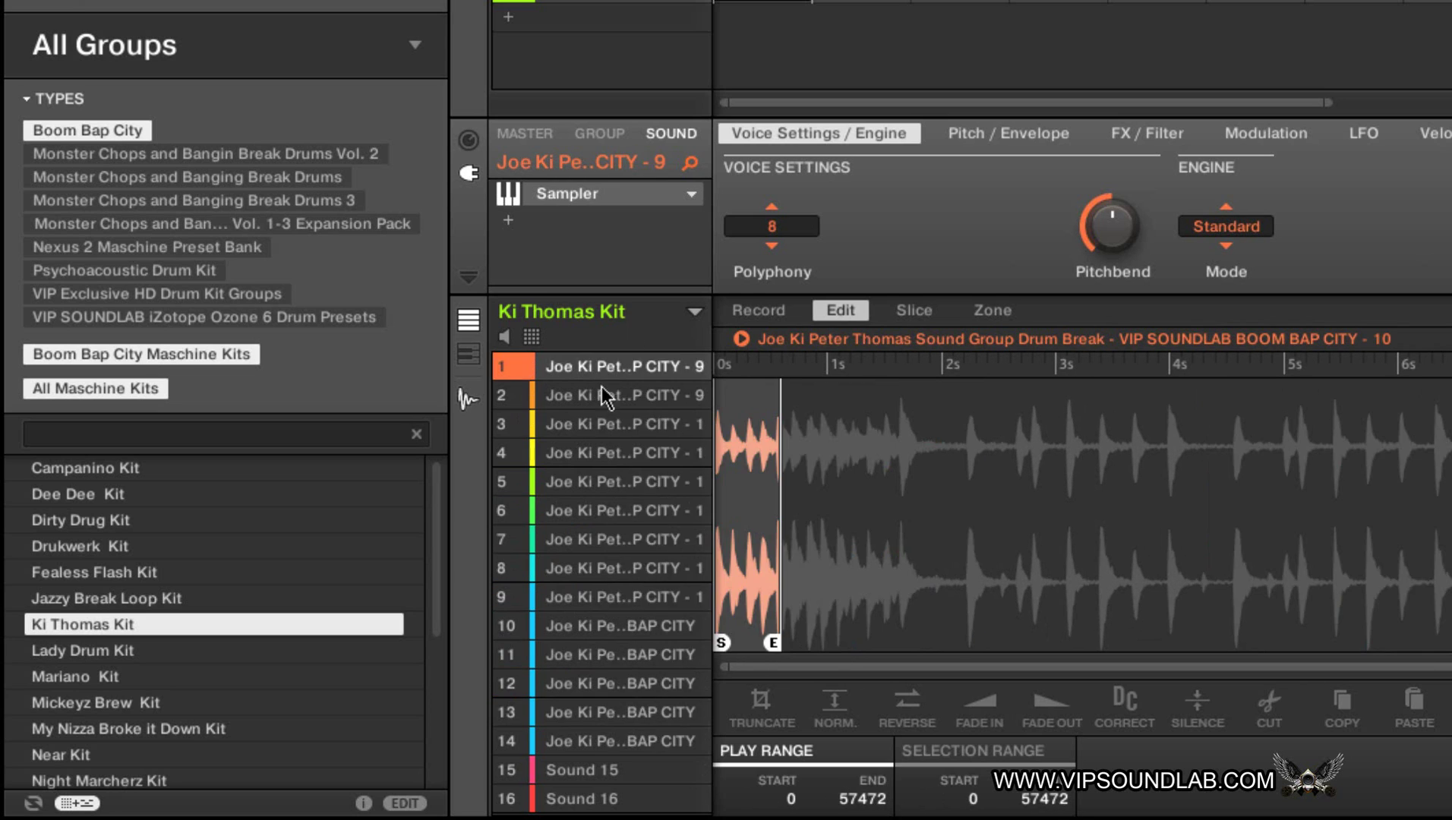